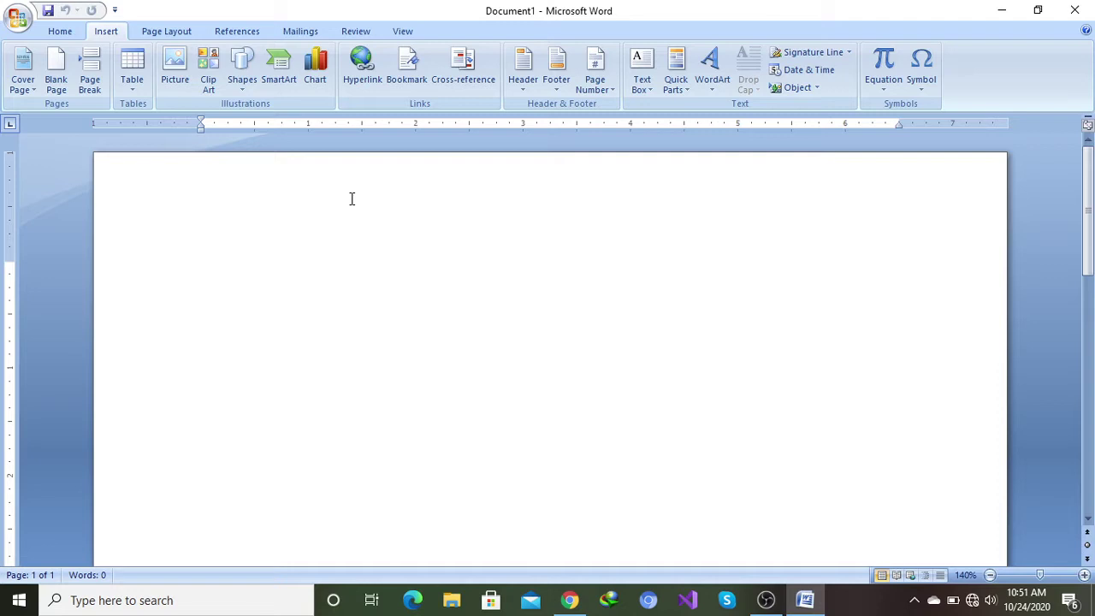
Step: Generate sample paragraphs in the blank document with =rand()
text(=)
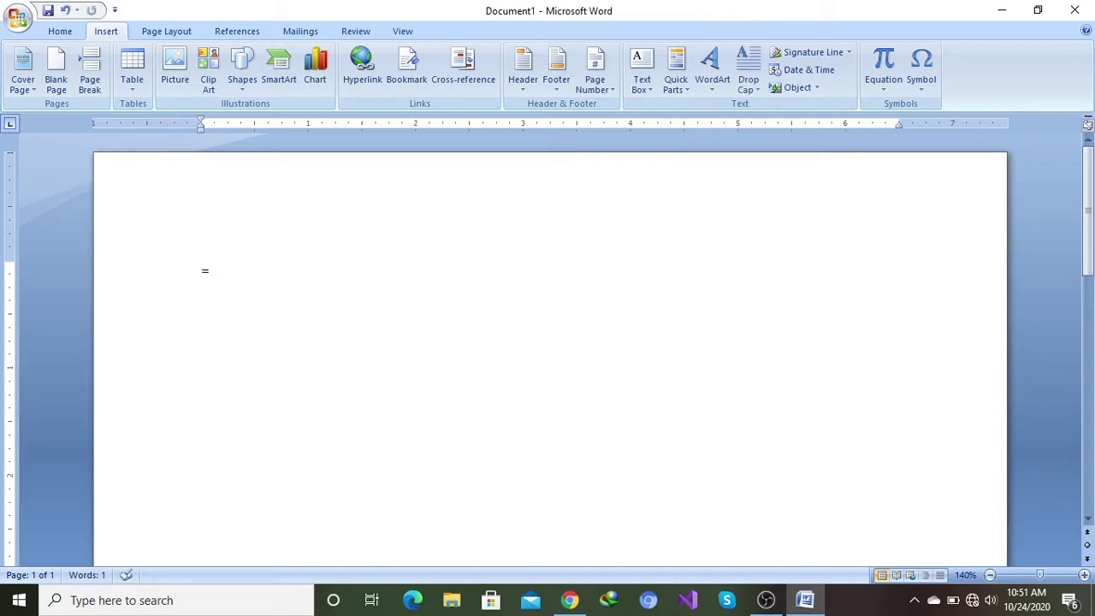
text(rand())
key(Return)
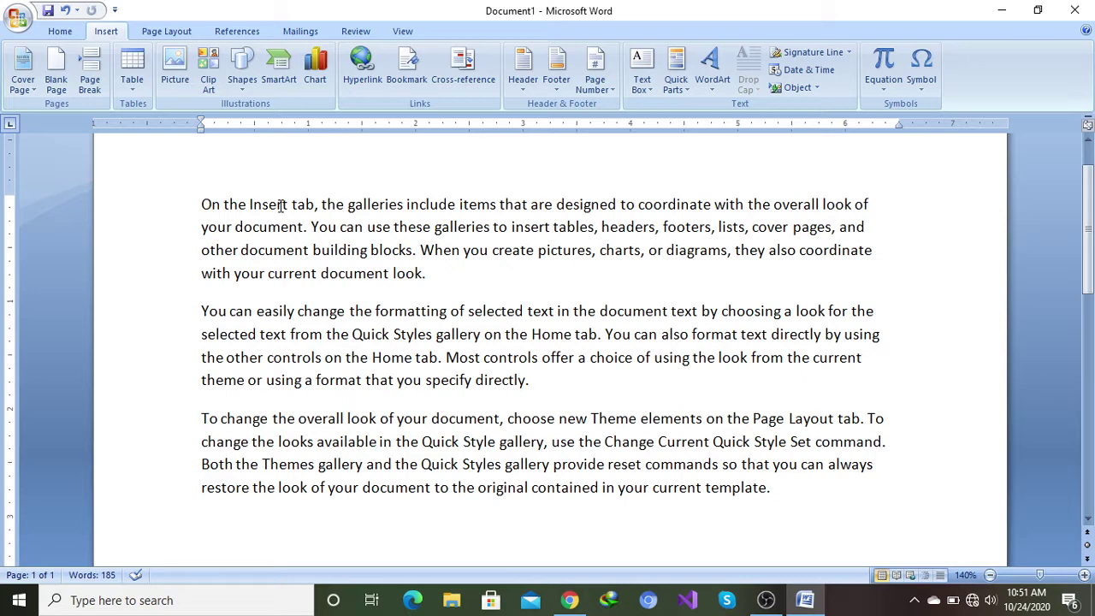
drag(247, 207, 293, 207)
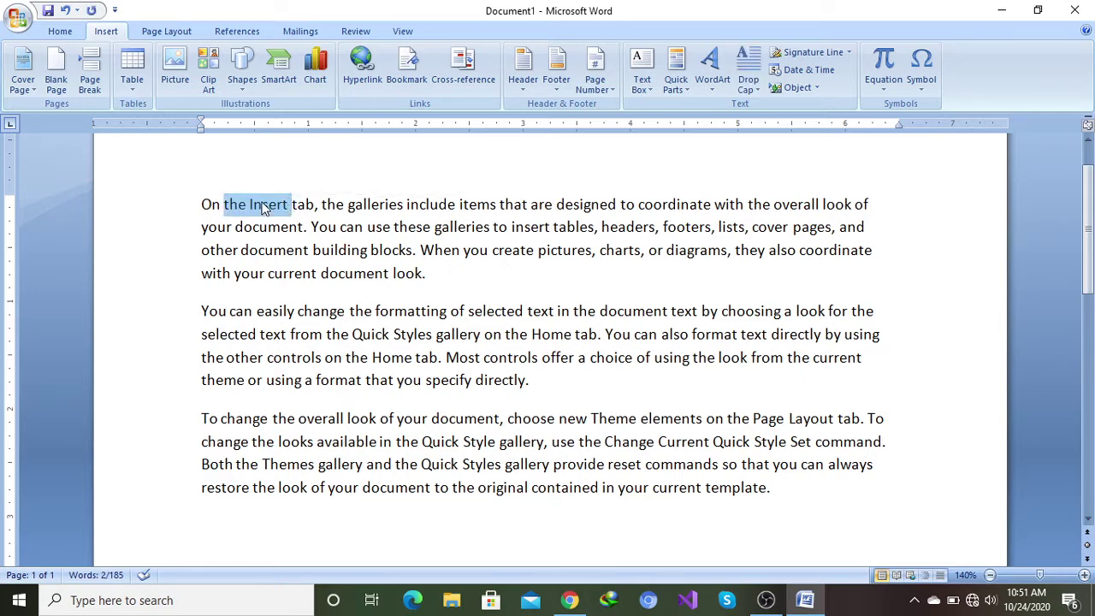
mouse_move(304, 177)
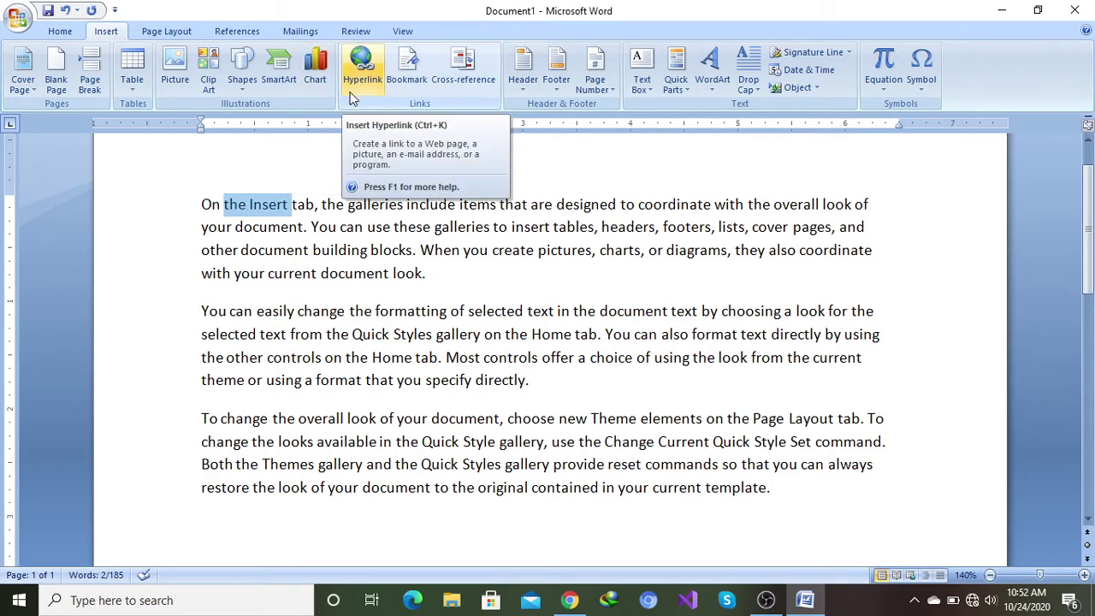
click(238, 171)
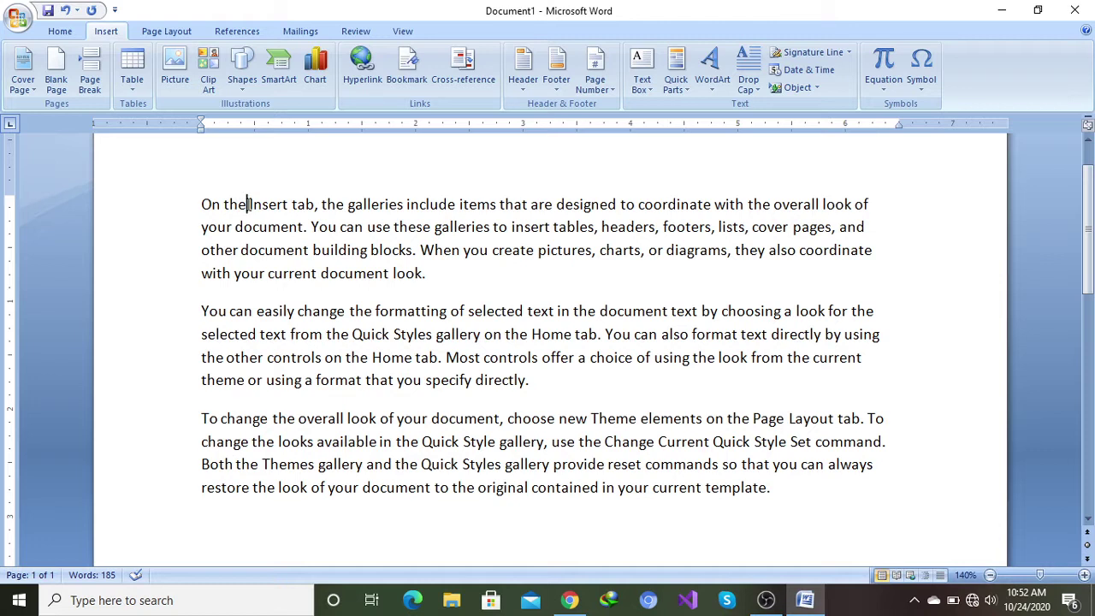
drag(224, 205, 289, 205)
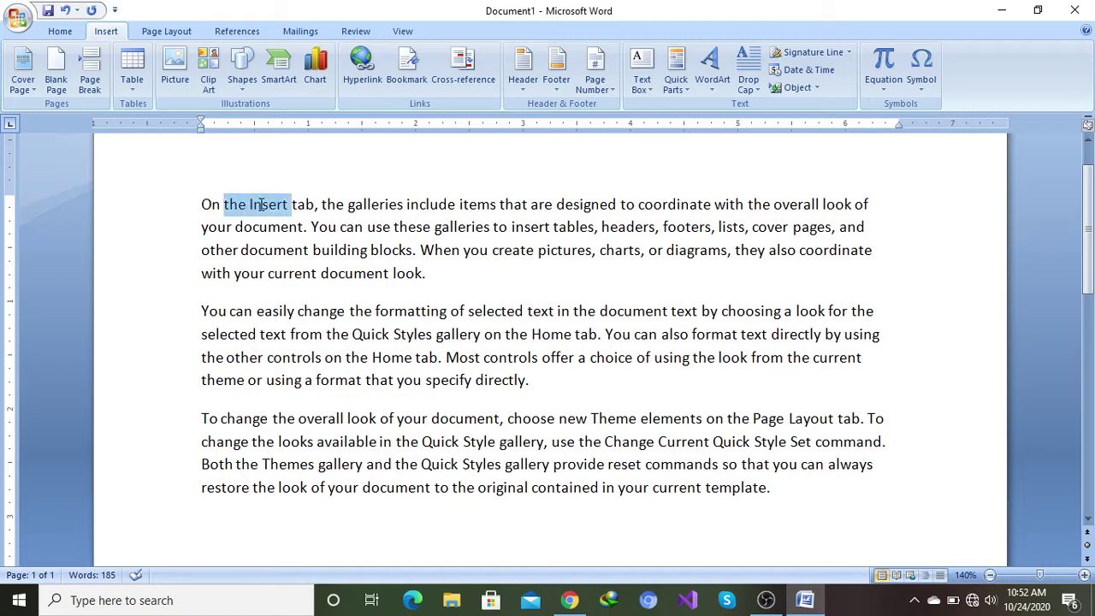
click(228, 177)
Step: Hyperlink the word "Insert" in the first line to the file office button SHORTCUTS.docx on the Desktop
drag(249, 203, 289, 205)
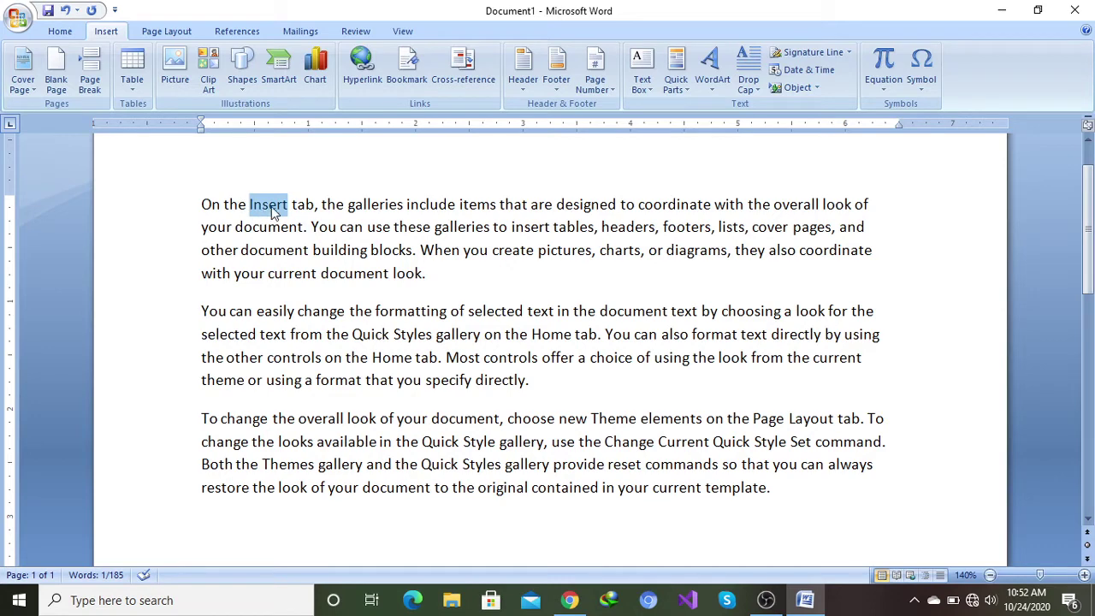
click(361, 73)
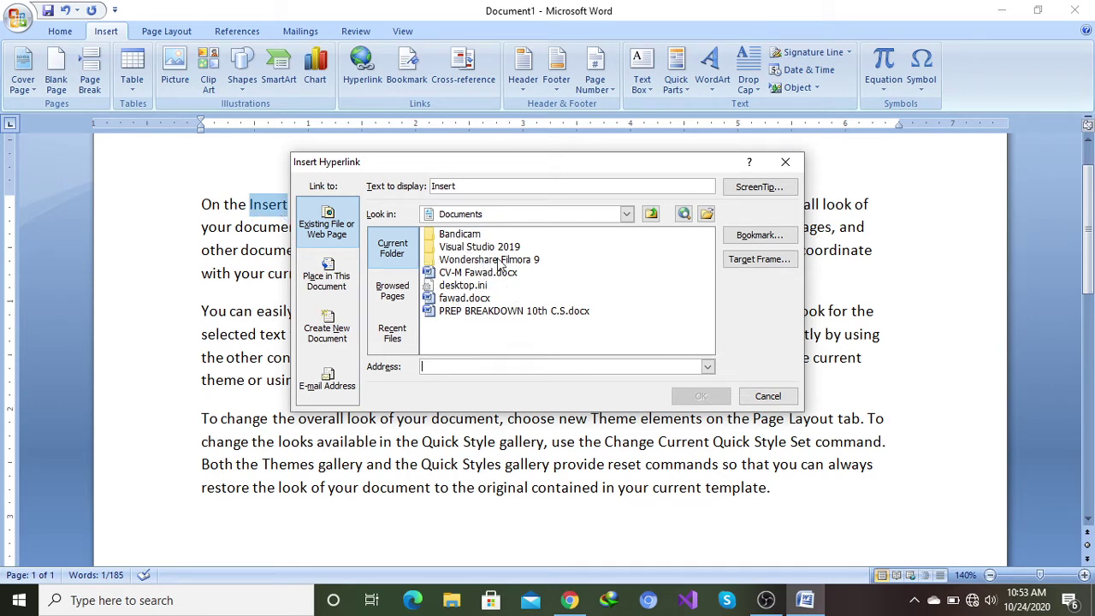
click(706, 215)
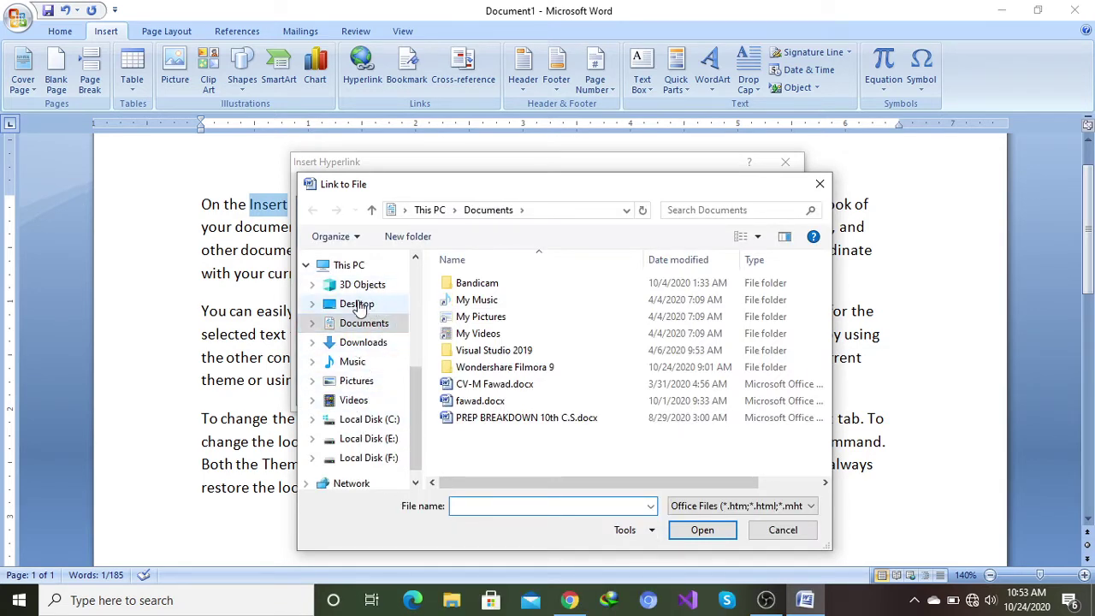
click(359, 308)
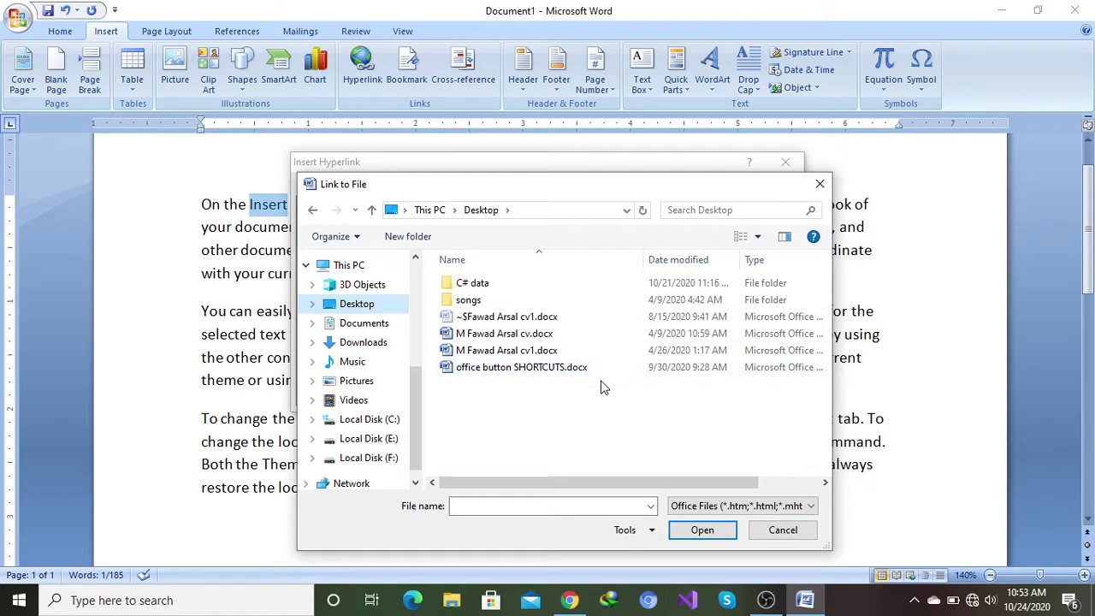
click(490, 369)
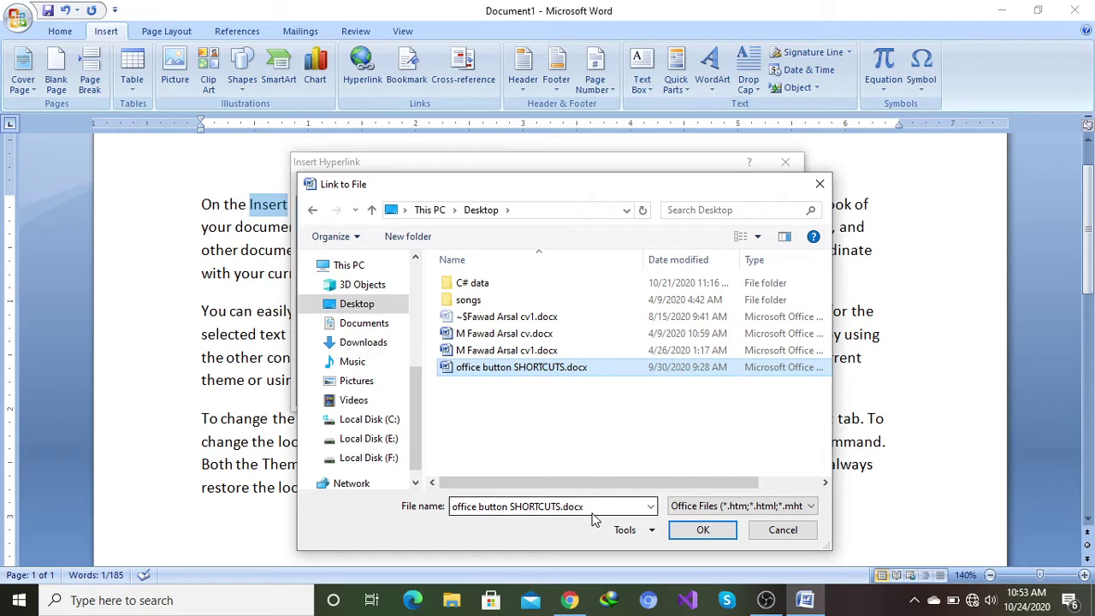
click(701, 530)
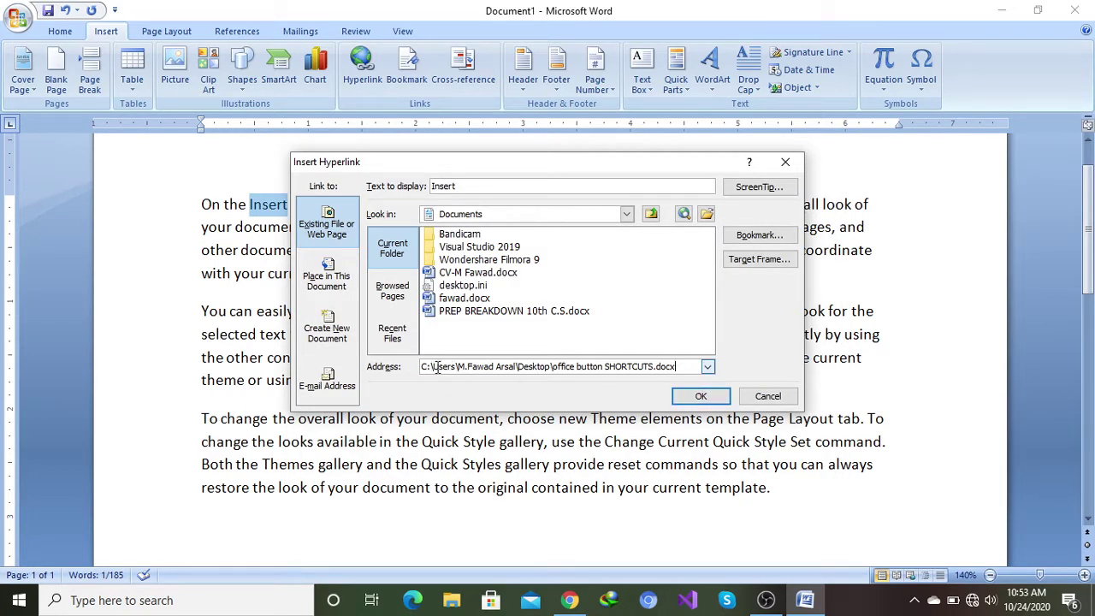
click(700, 396)
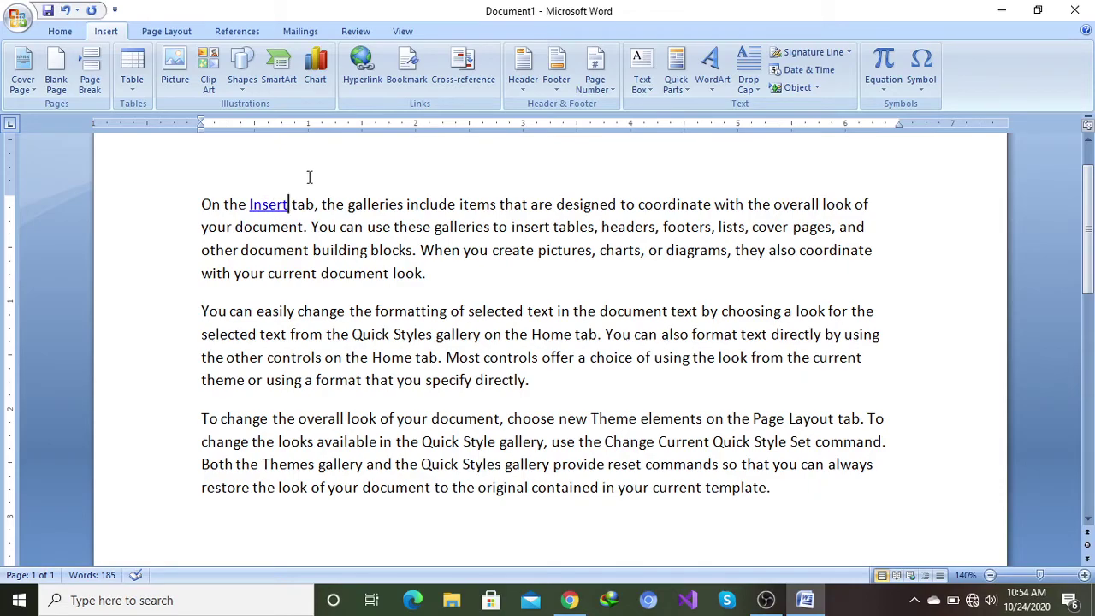
Step: View office button SHORTCUTS.docx by opening it directly from the Windows desktop, and return to Document1
click(1005, 11)
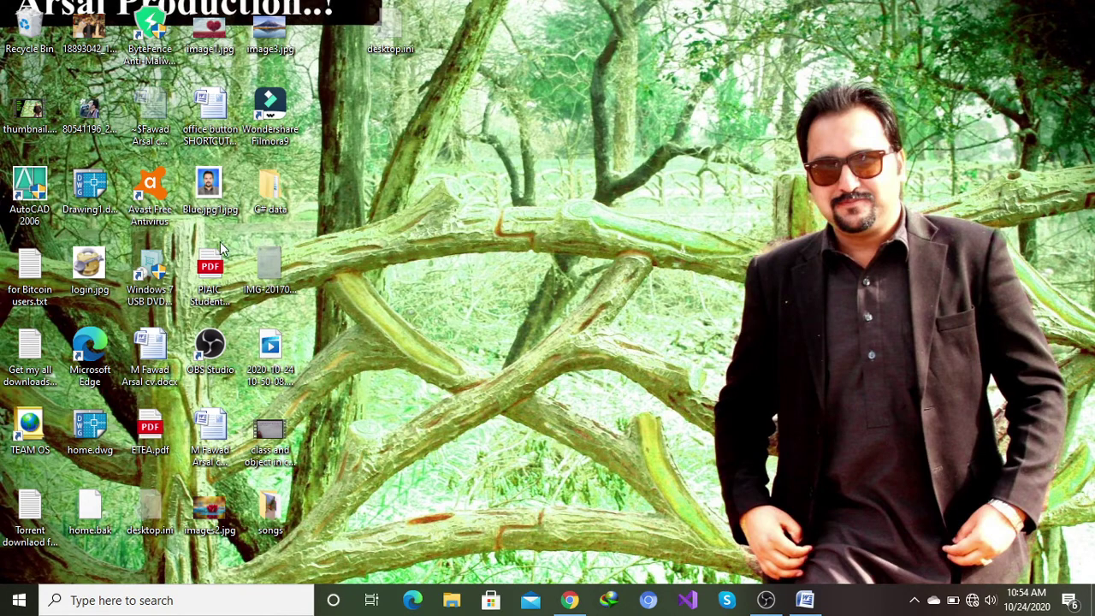
double_click(210, 111)
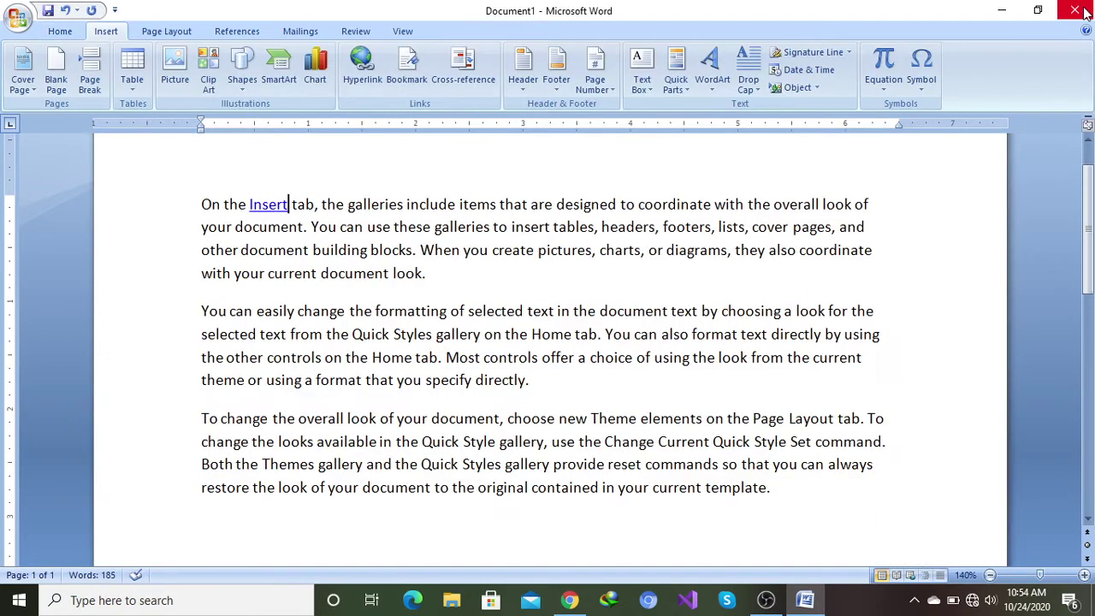
Step: Test the "Insert" hyperlink twice, accepting the security notice and closing the linked document each time
double_click(263, 206)
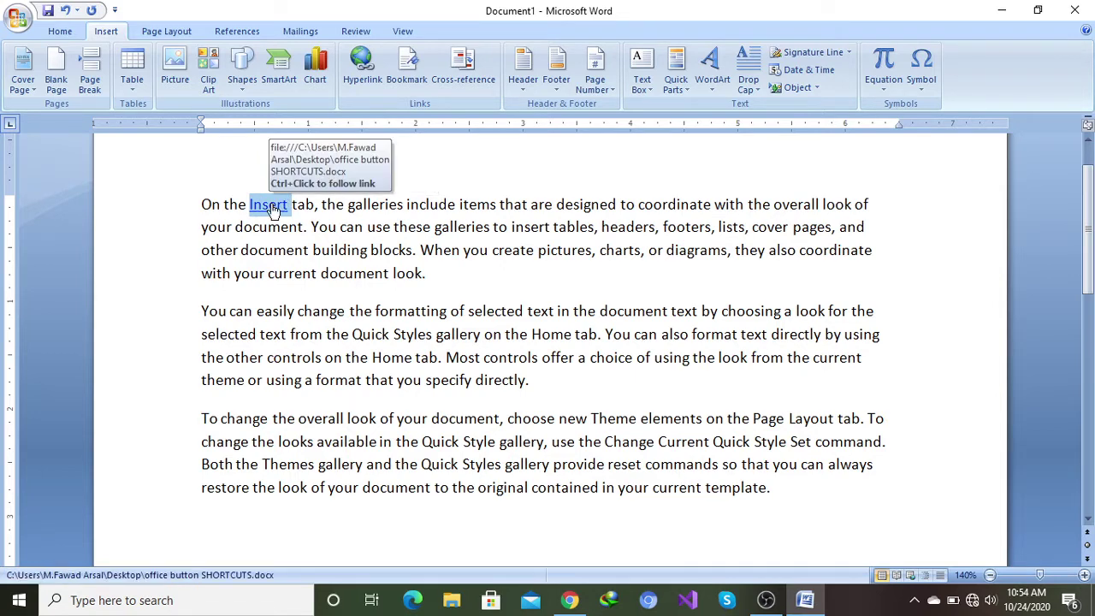
ctrl+click(271, 206)
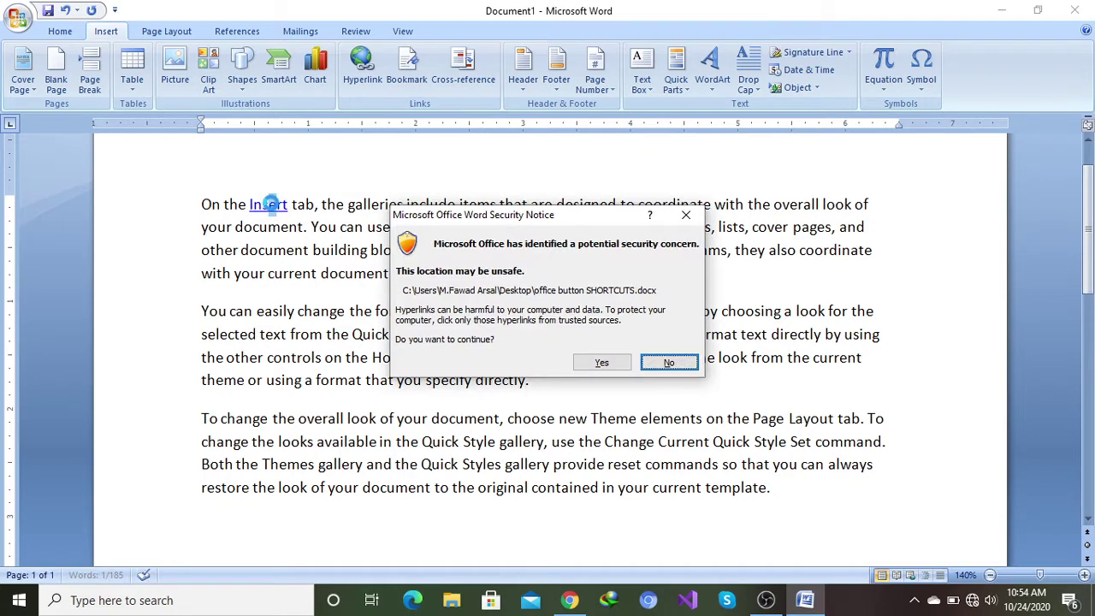
click(602, 365)
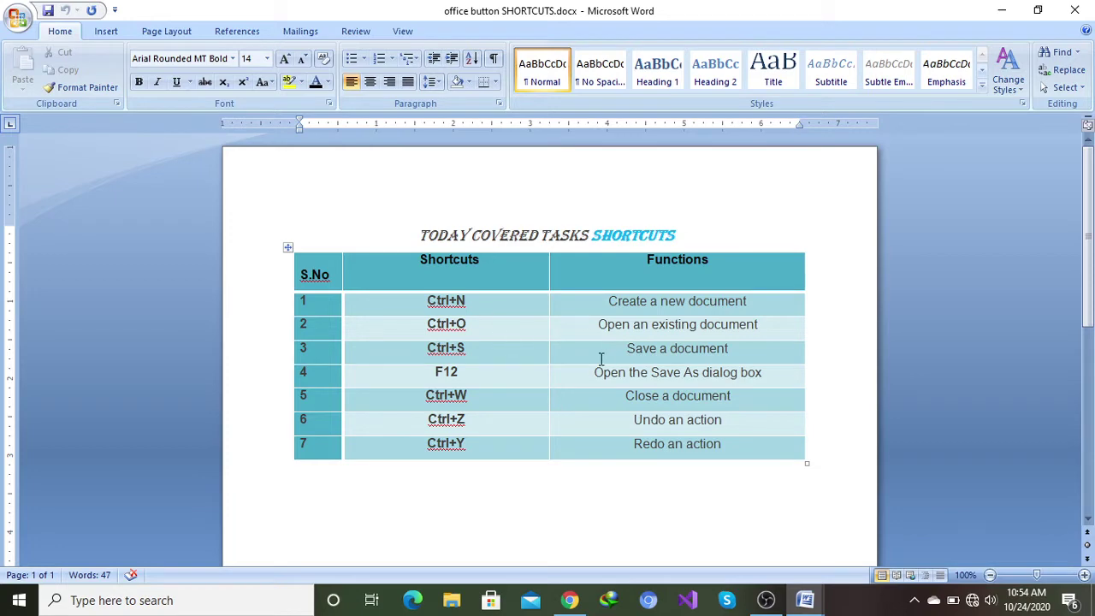
click(1076, 10)
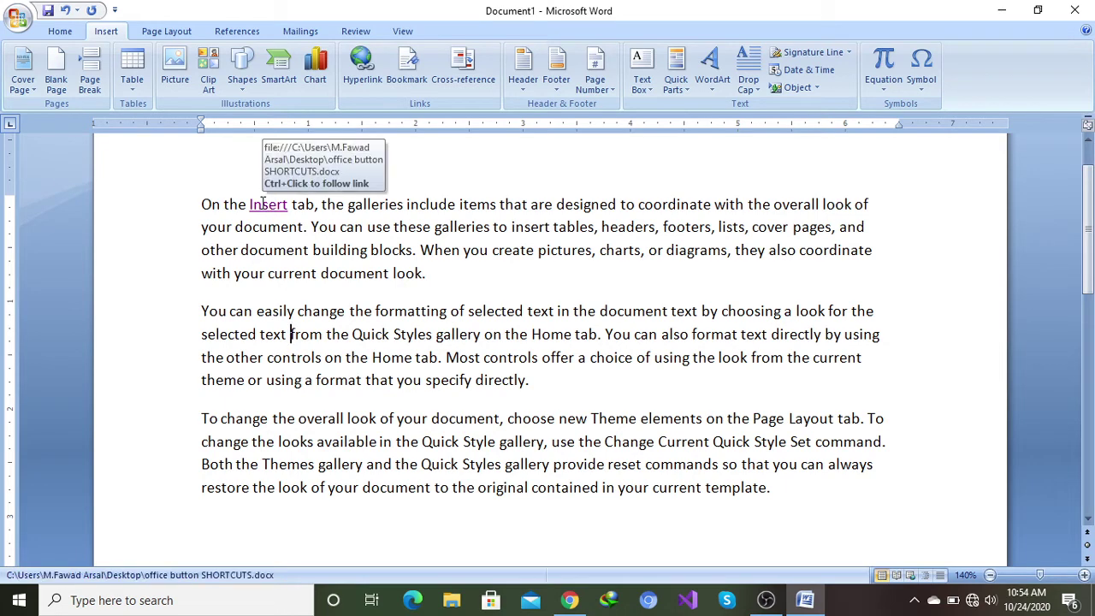
double_click(263, 205)
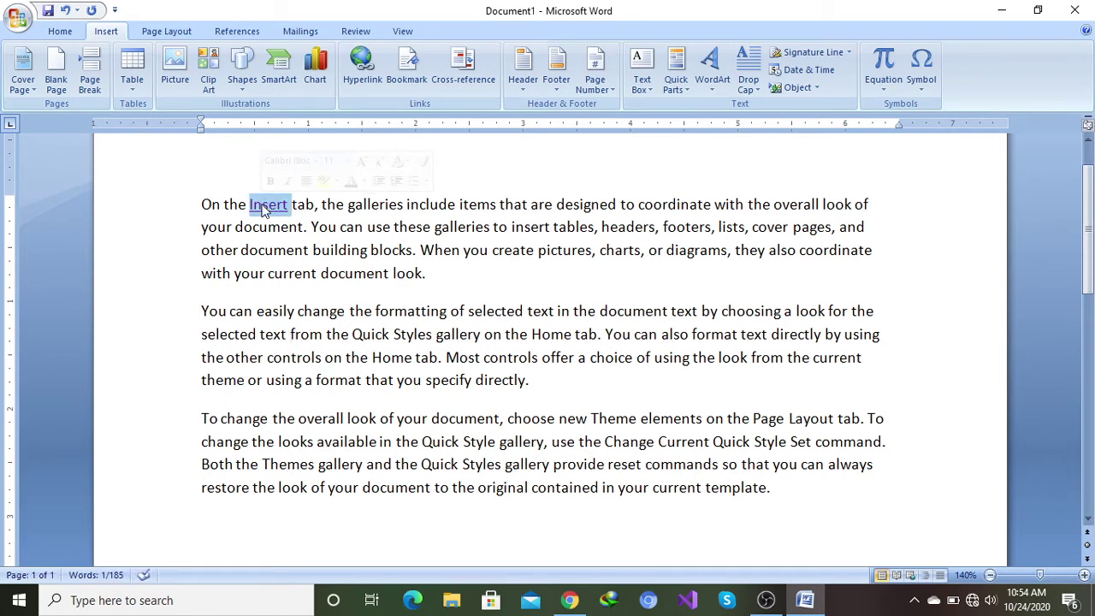
ctrl+click(264, 208)
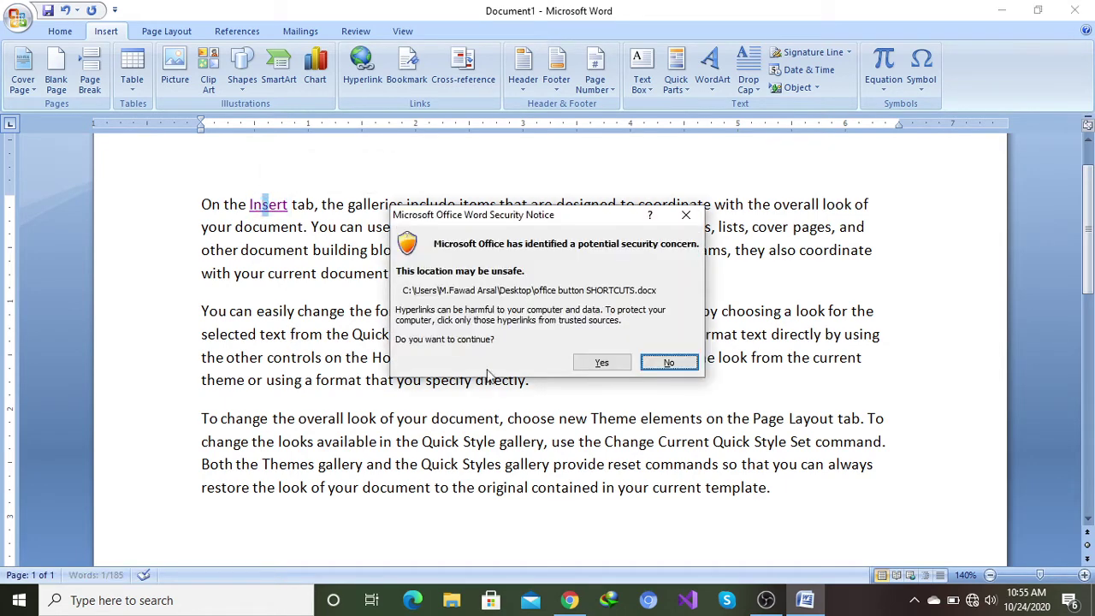
click(603, 365)
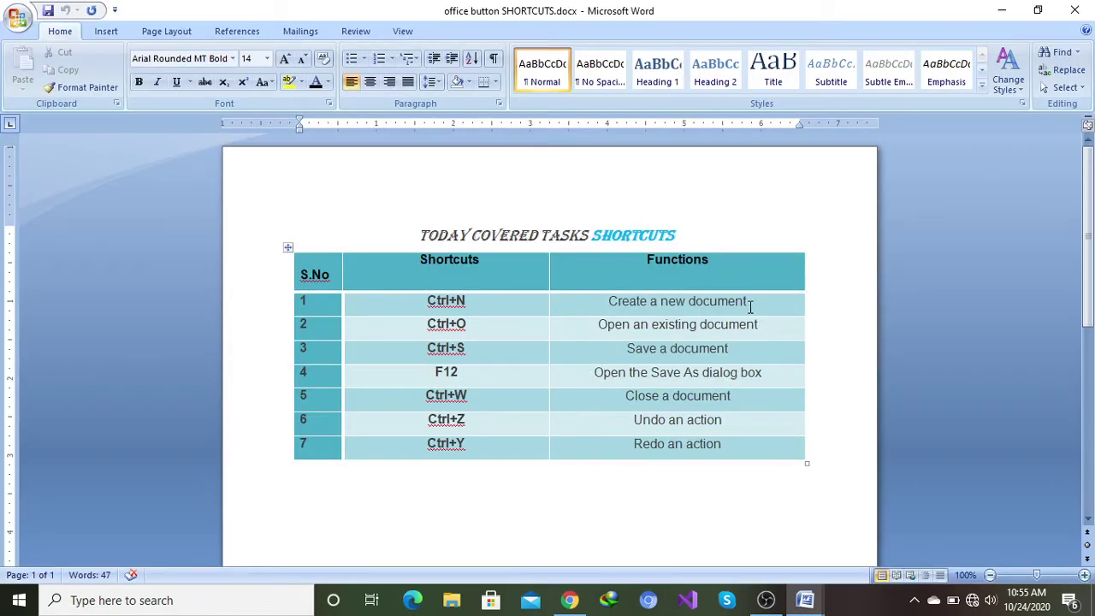
click(1074, 11)
click(367, 275)
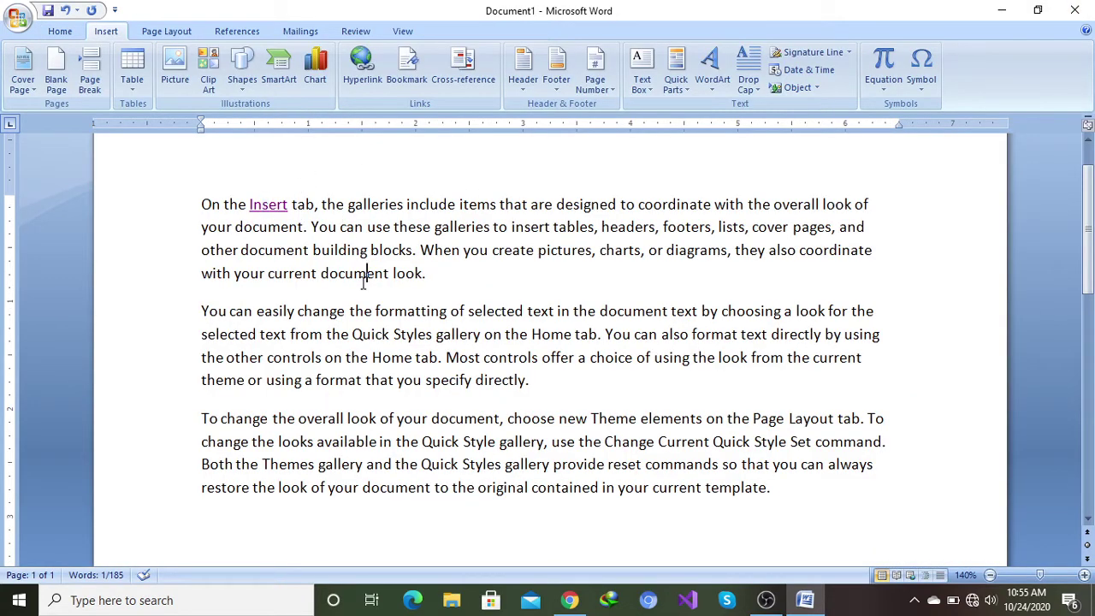
Step: Generate 34 more sample paragraphs below the existing text with =rand(34)
mouse_move(251, 208)
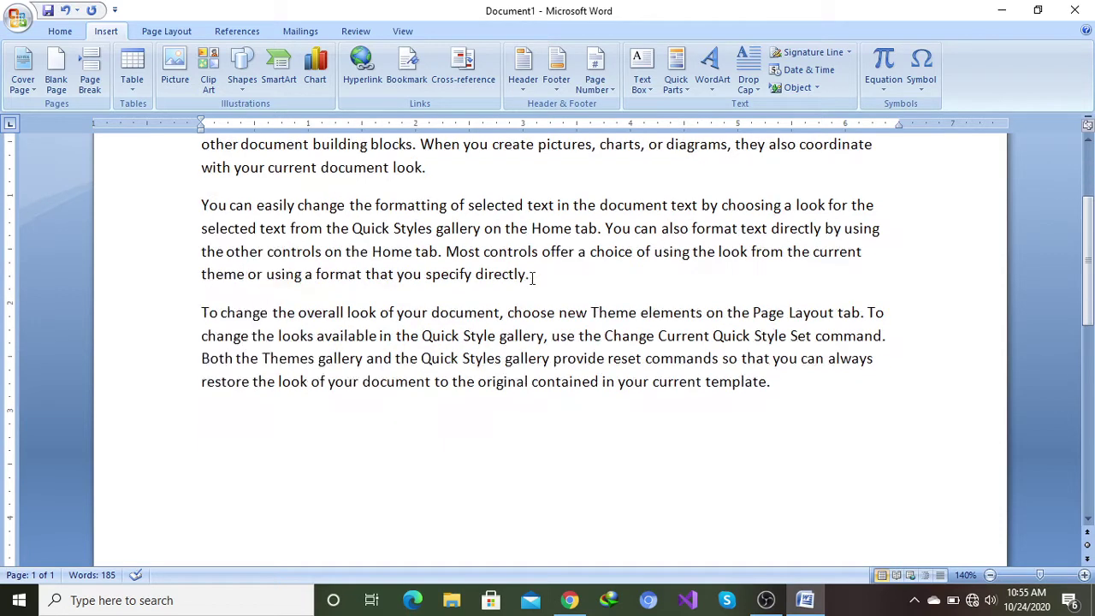
scroll(539, 272, down, 2)
click(336, 444)
text(=rand())
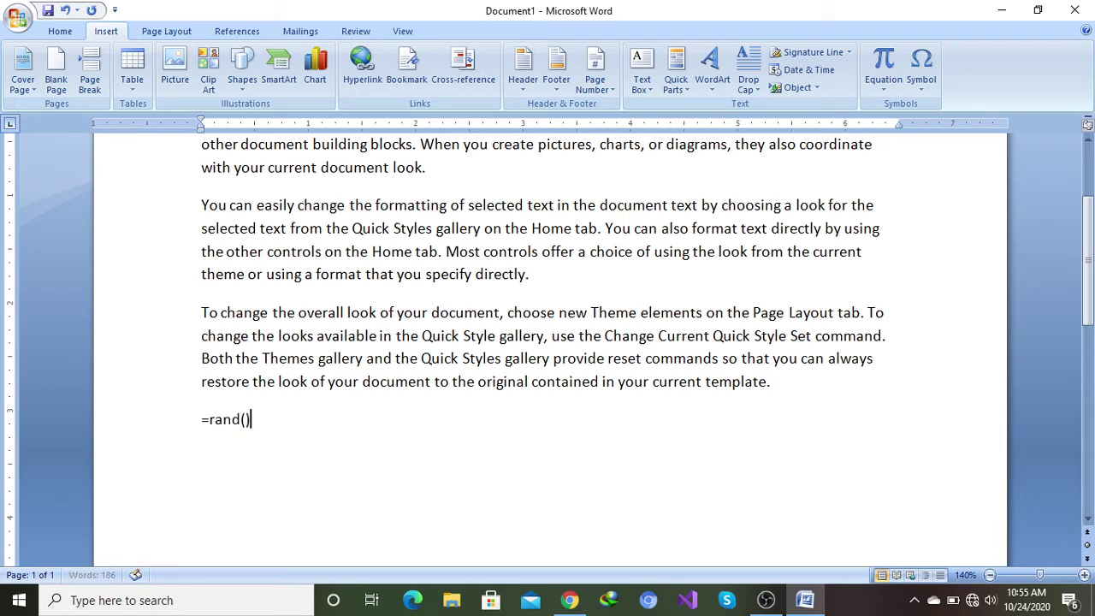
text(34)
key(End)
key(Return)
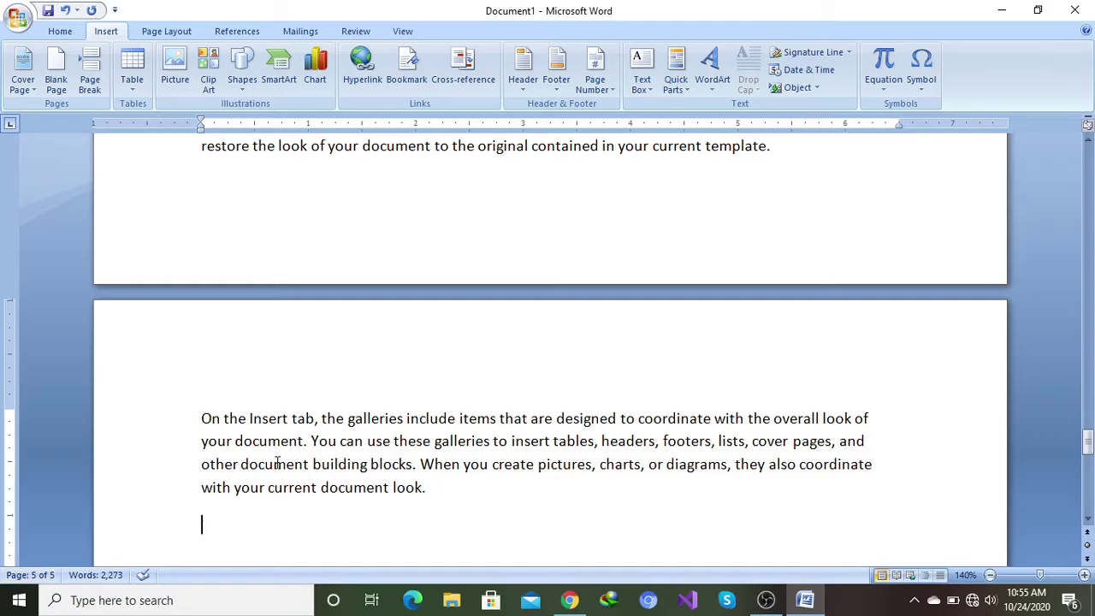
Step: Add a bookmark named template to the word "template" that ends the last paragraph on page 1
scroll(301, 452, up, 15)
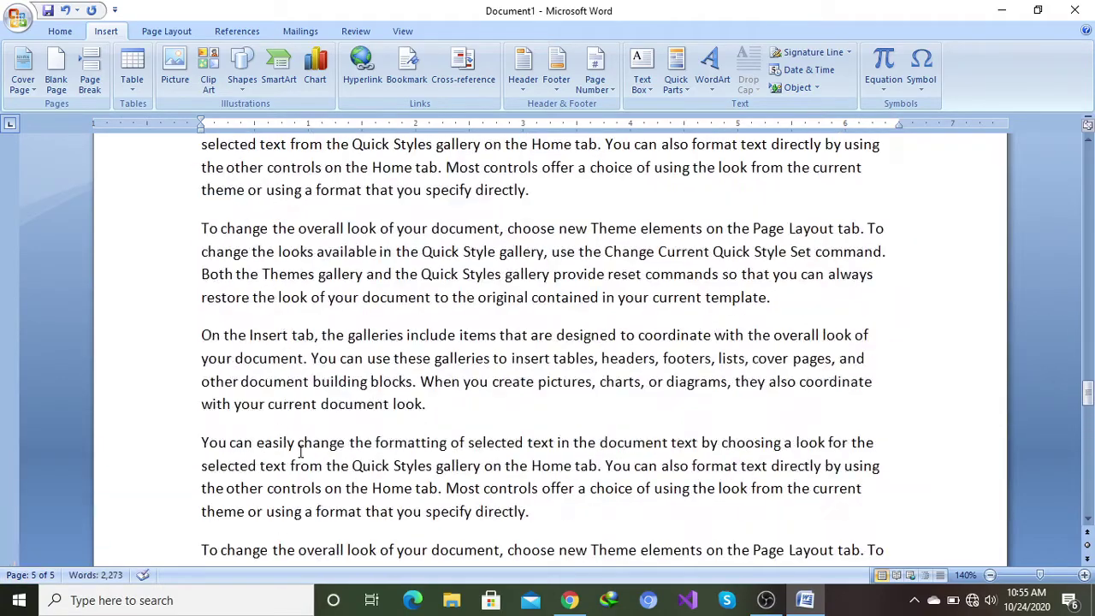
scroll(301, 452, up, 15)
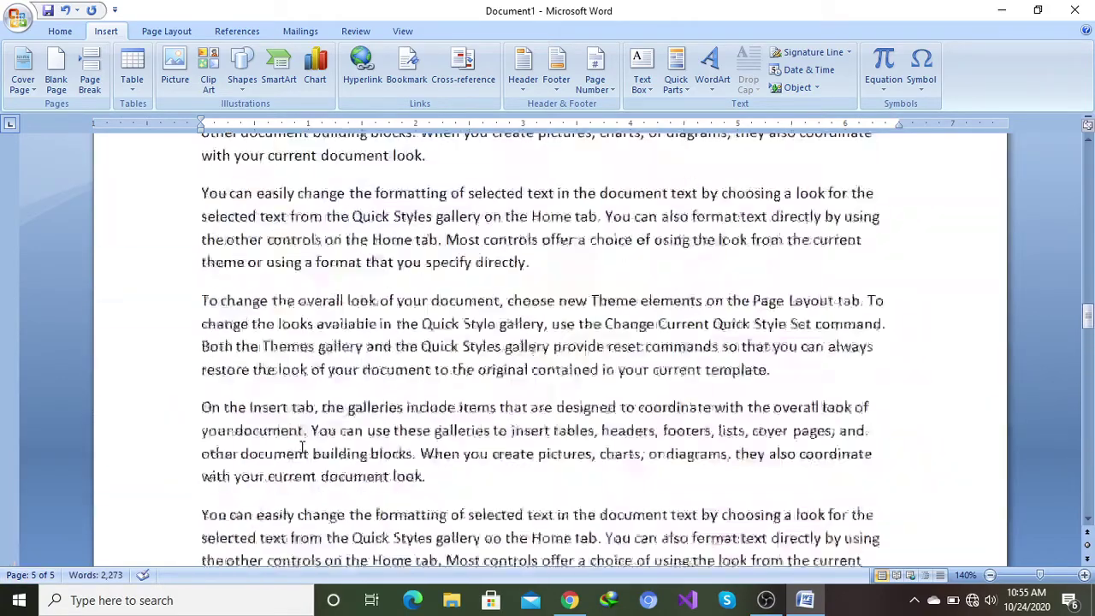
scroll(301, 447, up, 15)
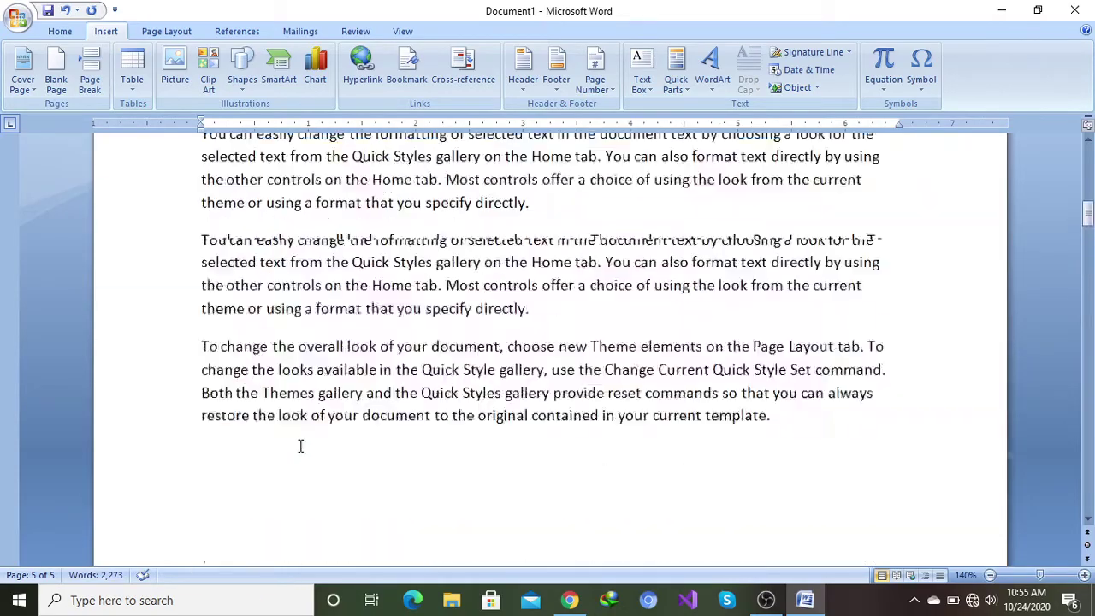
scroll(301, 447, up, 4)
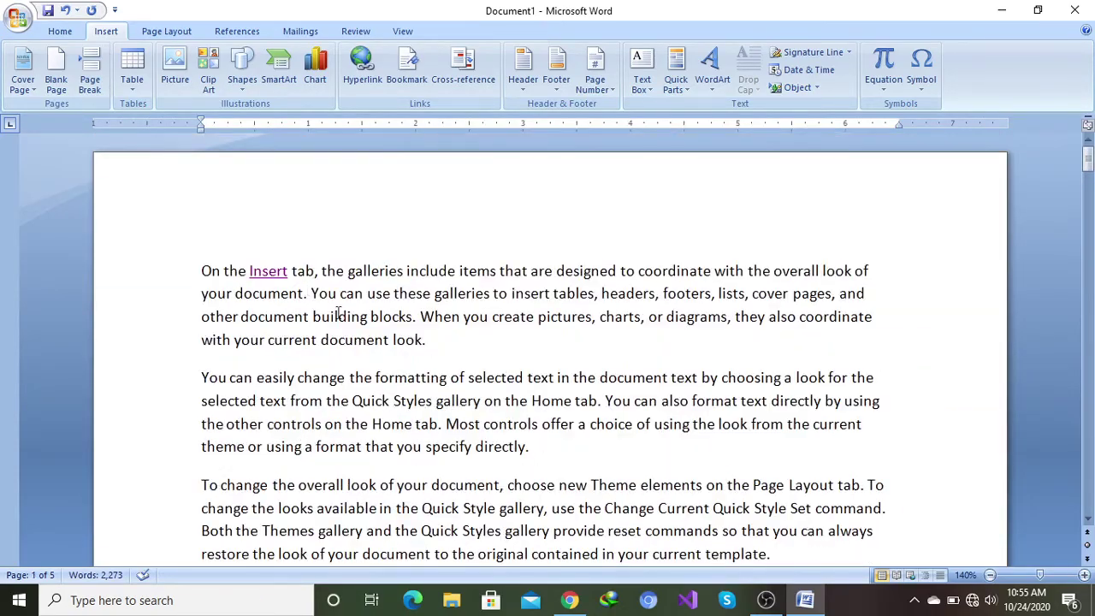
scroll(338, 313, down, 10)
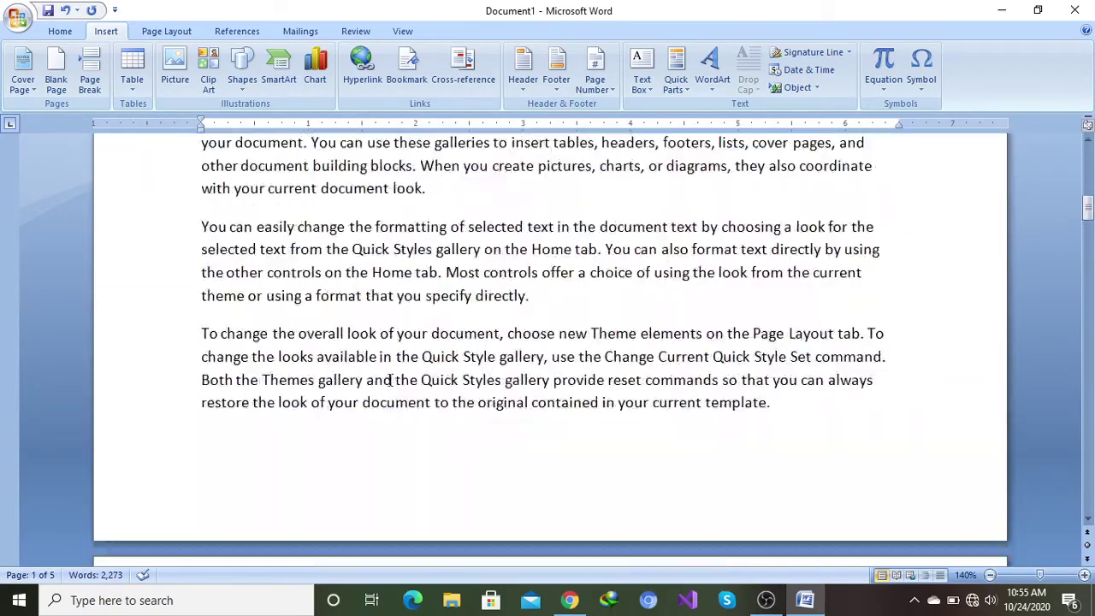
scroll(418, 345, down, 3)
scroll(418, 345, down, 1)
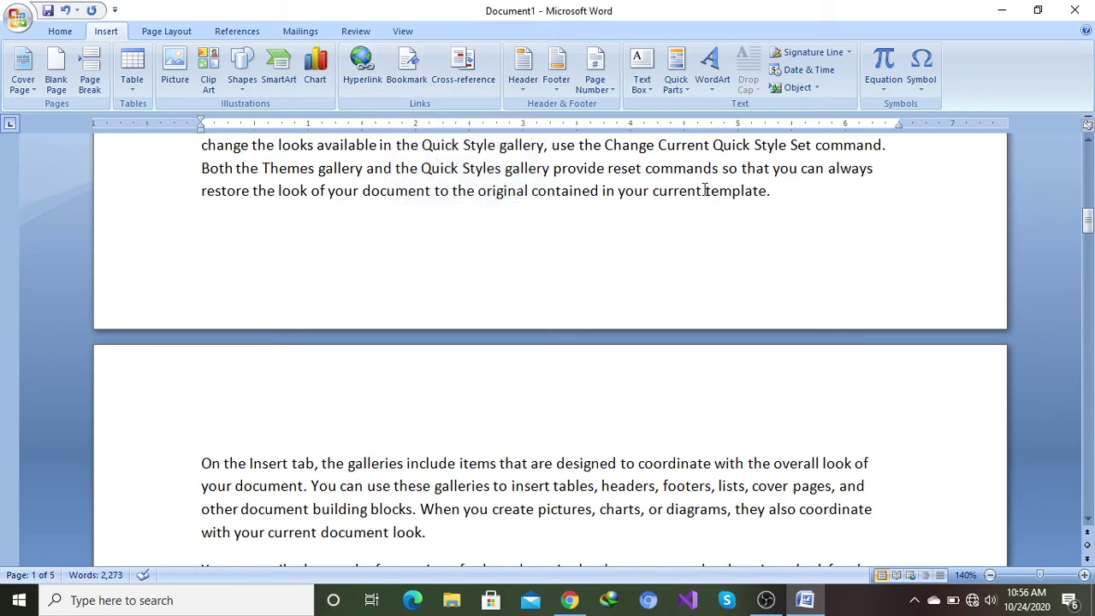
drag(707, 190, 766, 192)
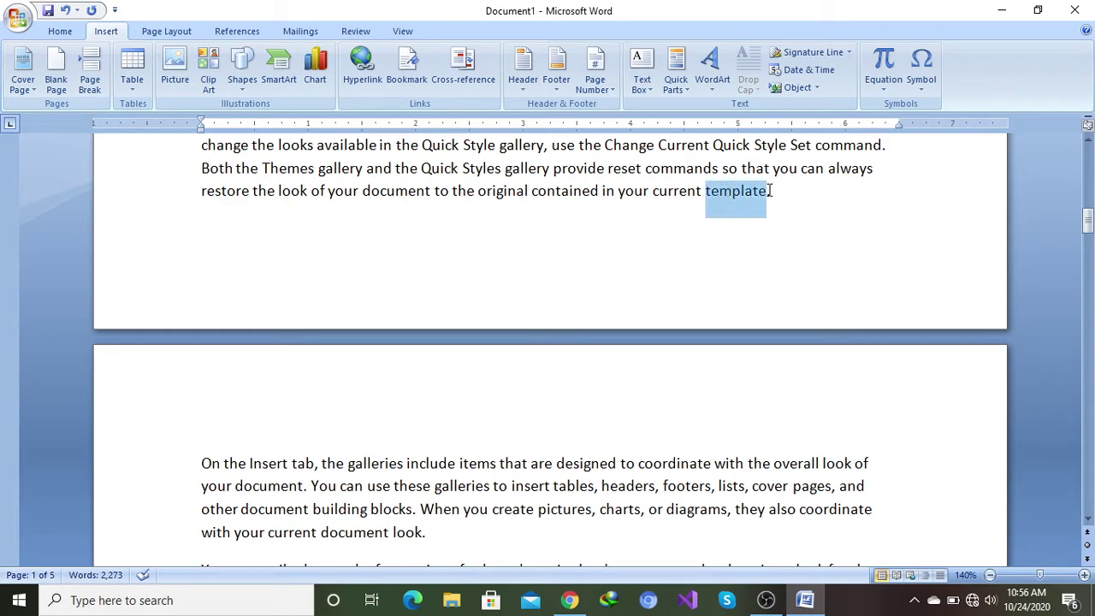
click(409, 69)
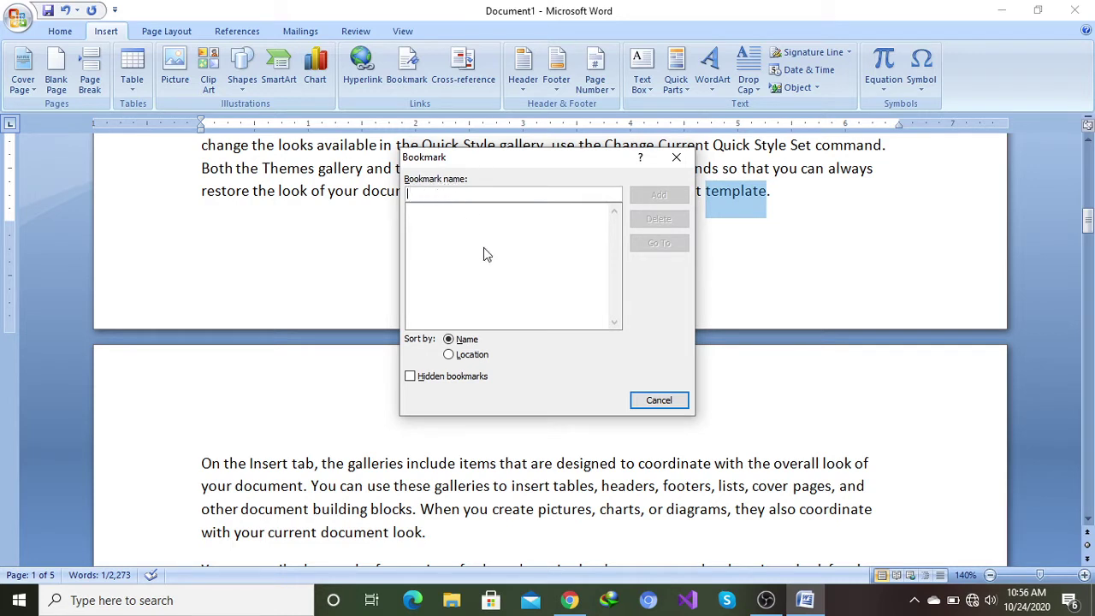
text(template)
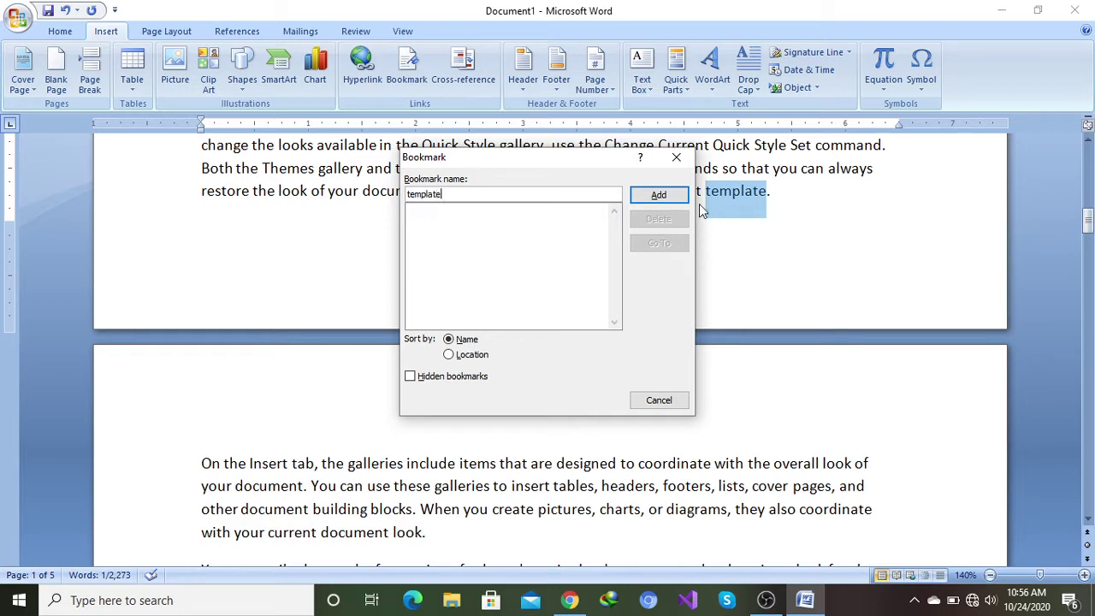
click(670, 198)
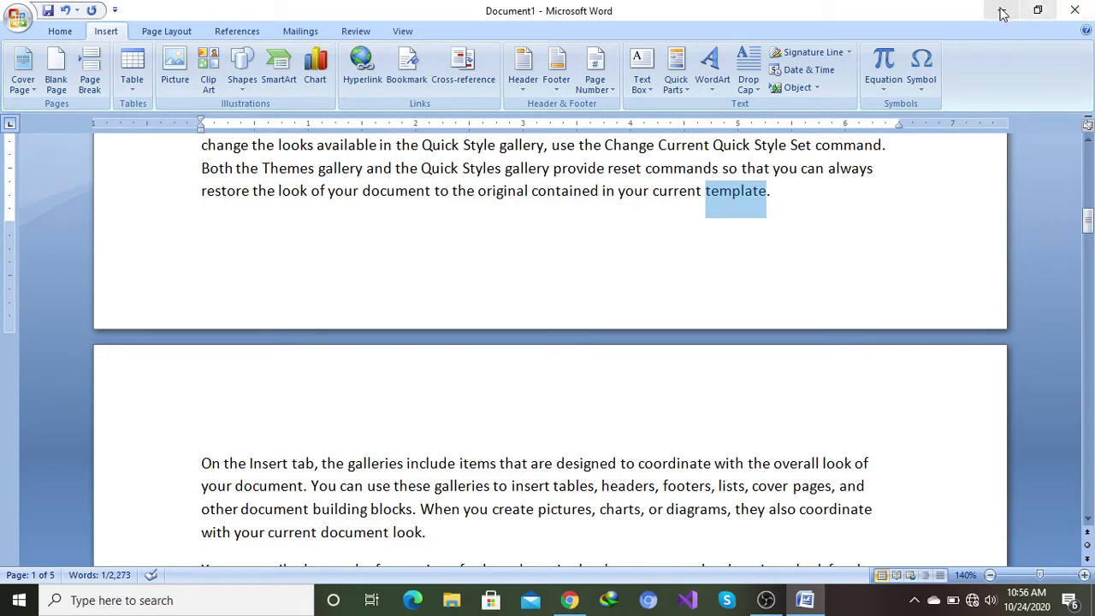
Step: Test the template bookmark twice by going to it from the start of the document, closing the Bookmark dialog each time
scroll(910, 169, up, 10)
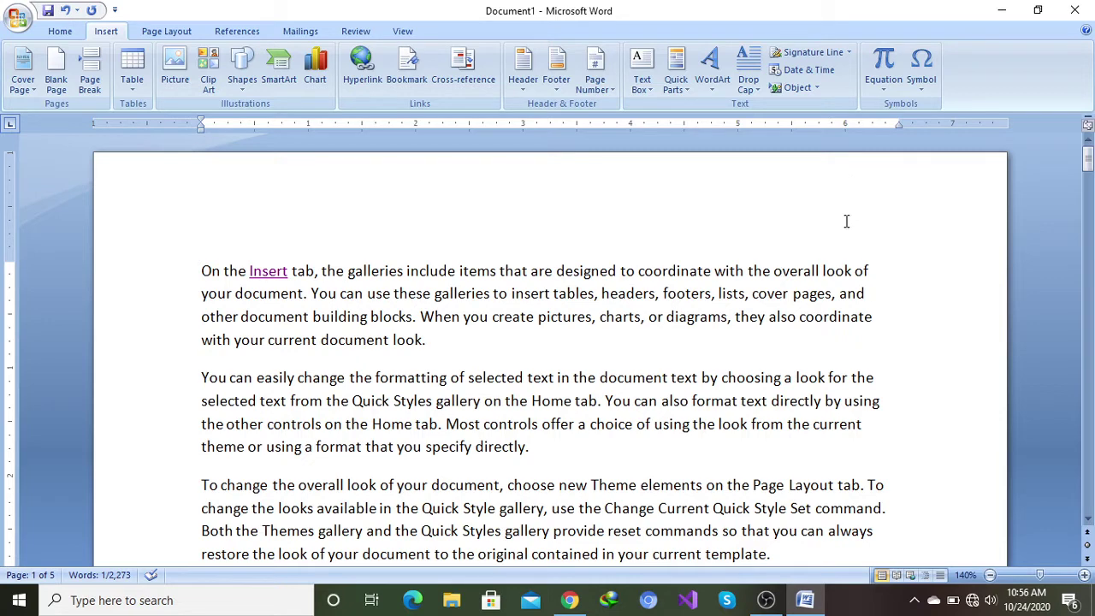
click(406, 70)
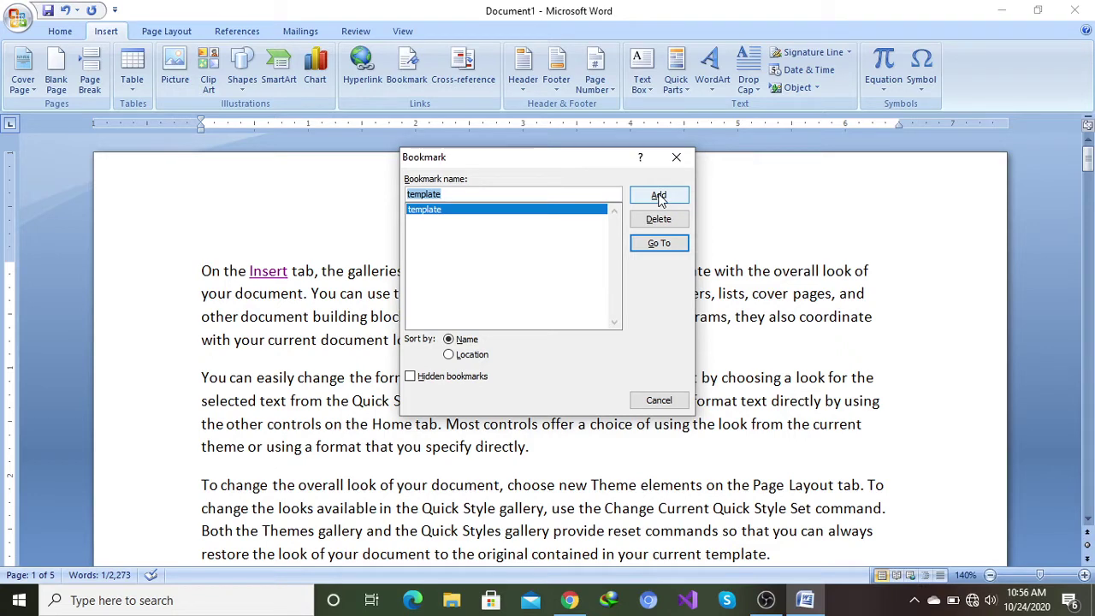
click(659, 246)
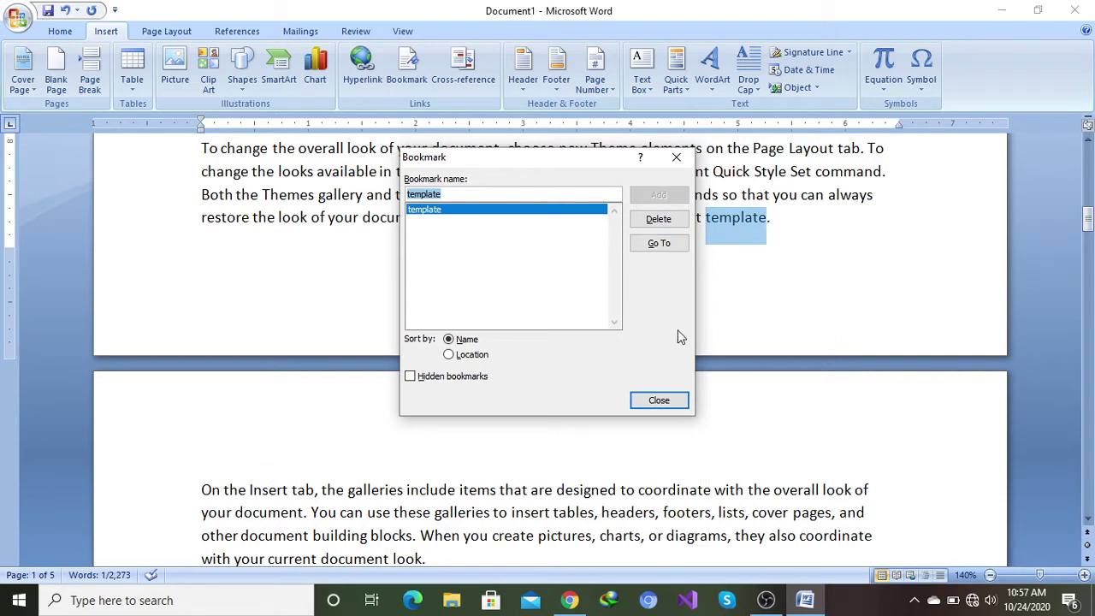
click(664, 404)
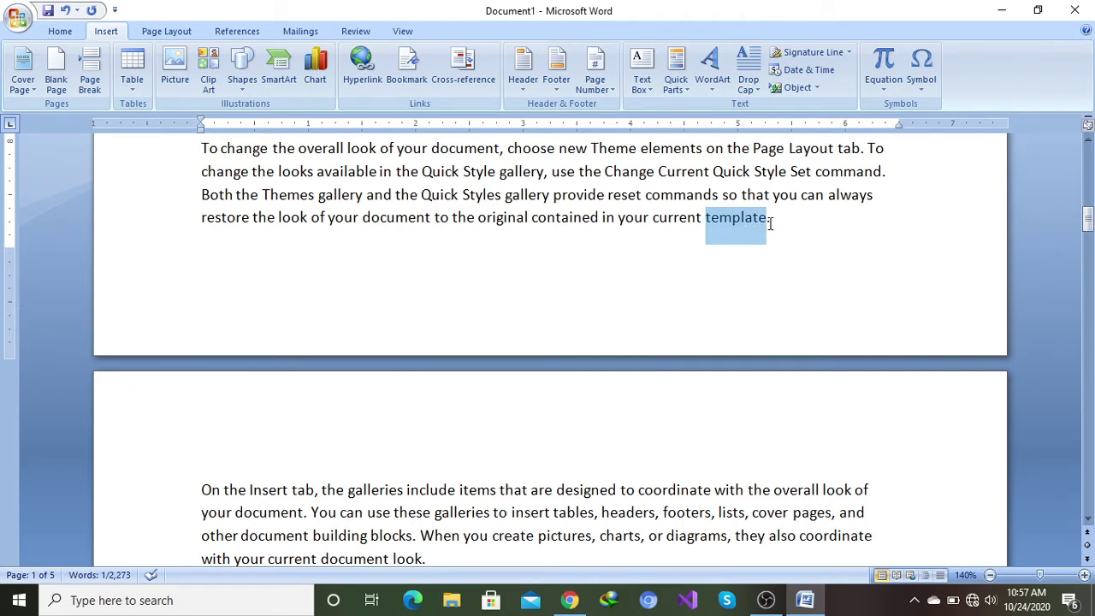
scroll(770, 222, up, 3)
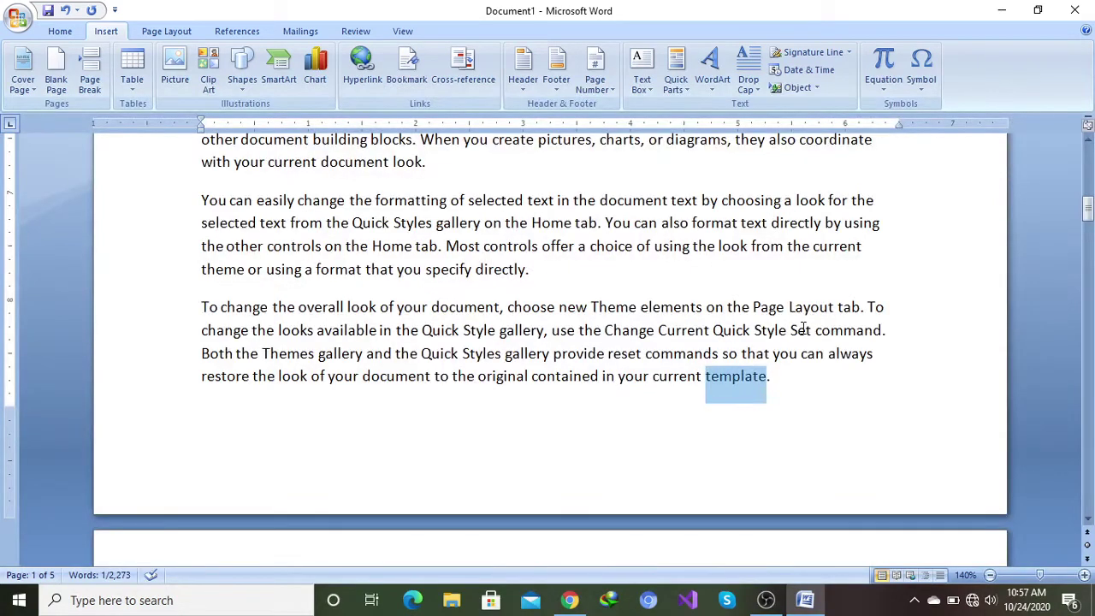
scroll(804, 329, down, 2)
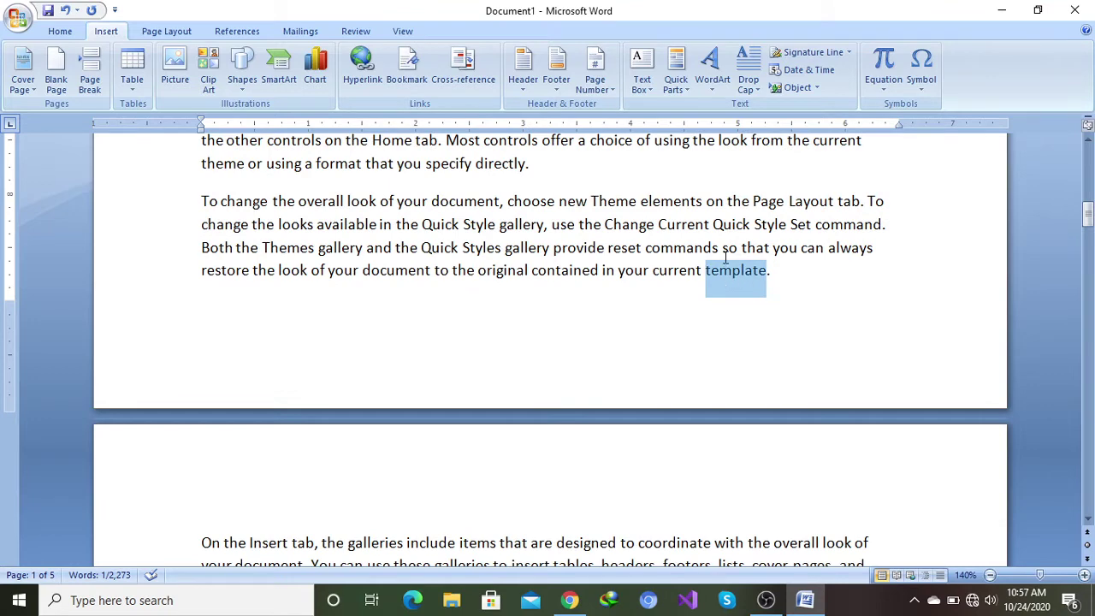
scroll(501, 196, up, 2)
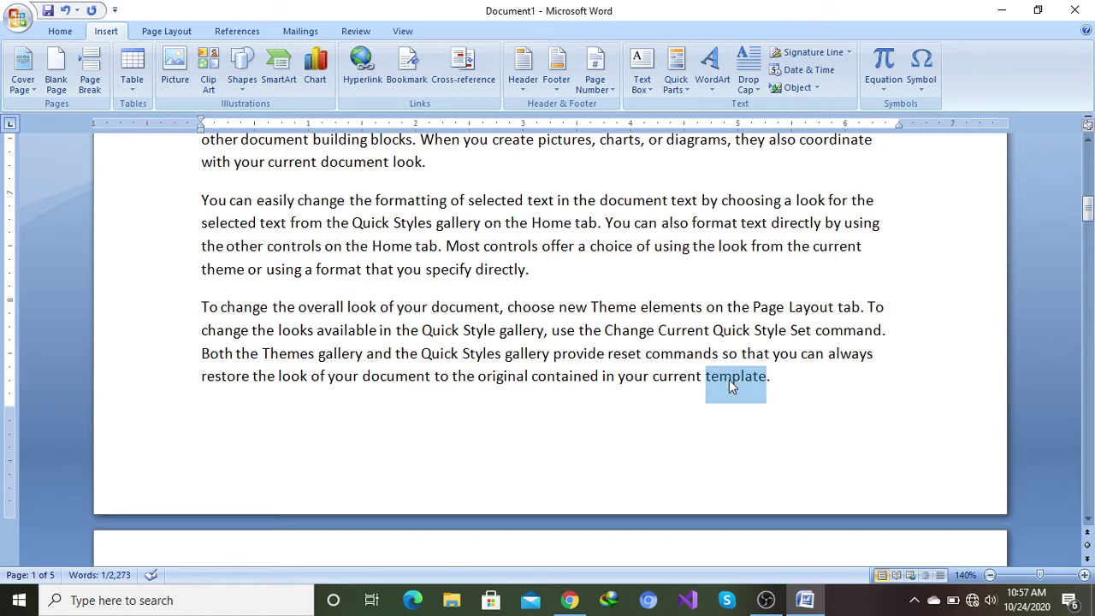
scroll(721, 330, up, 3)
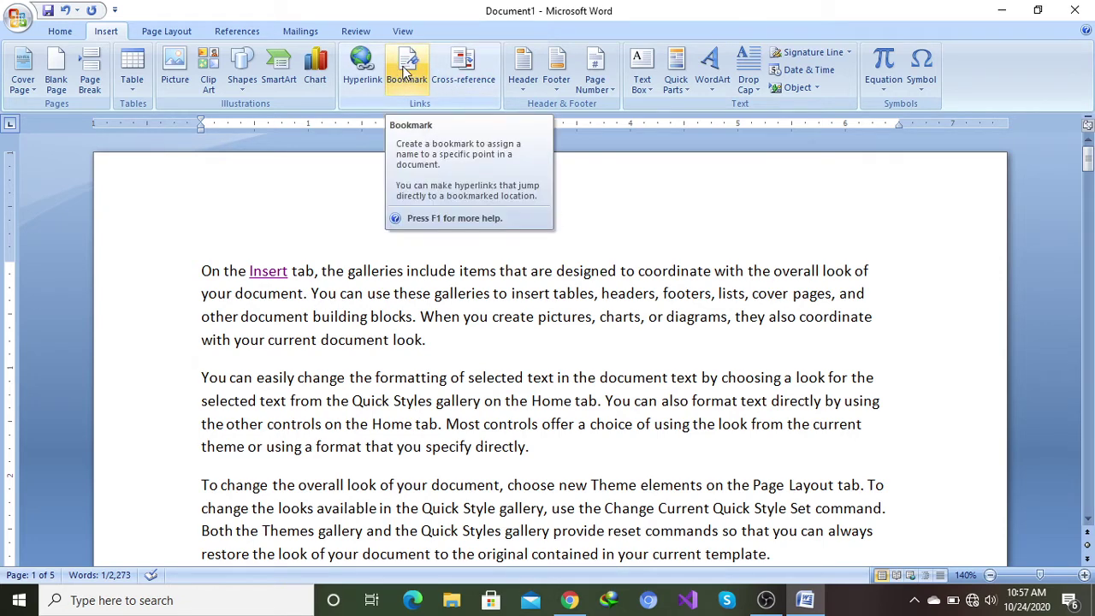
click(407, 74)
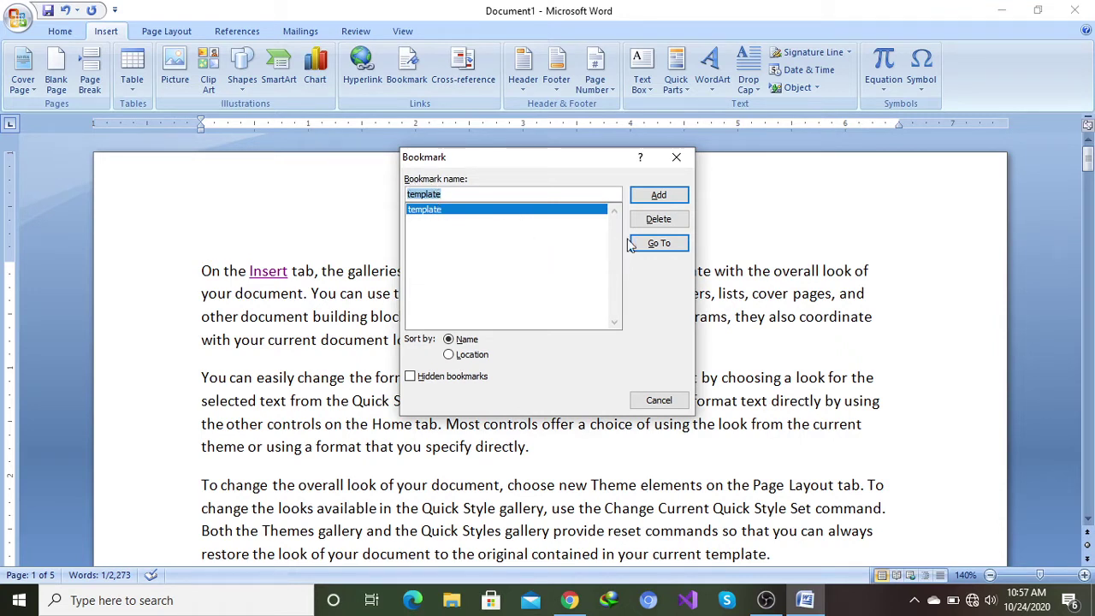
click(658, 243)
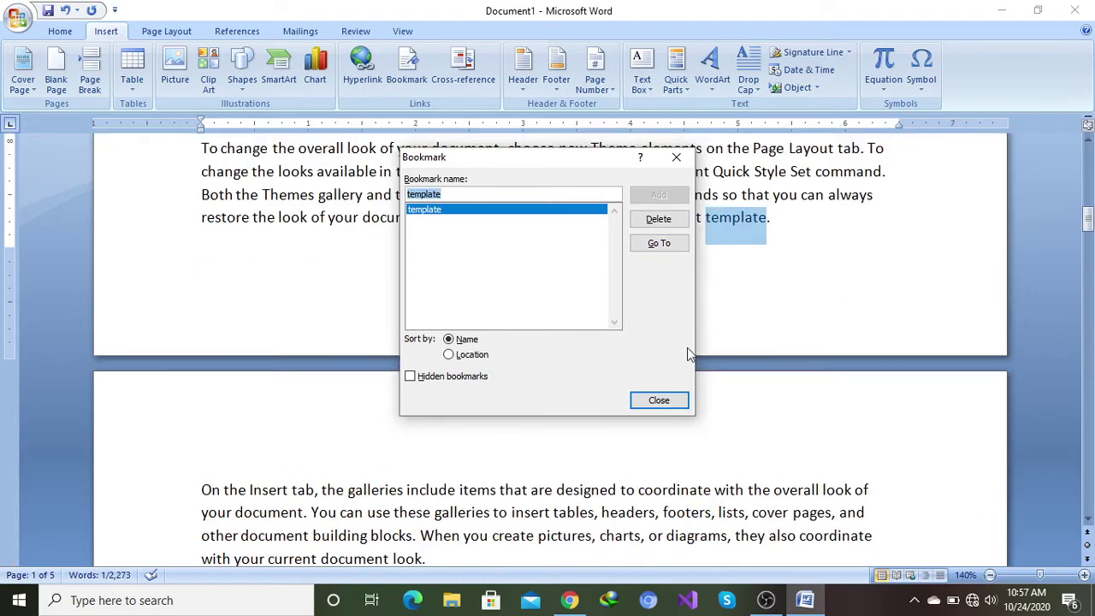
click(662, 407)
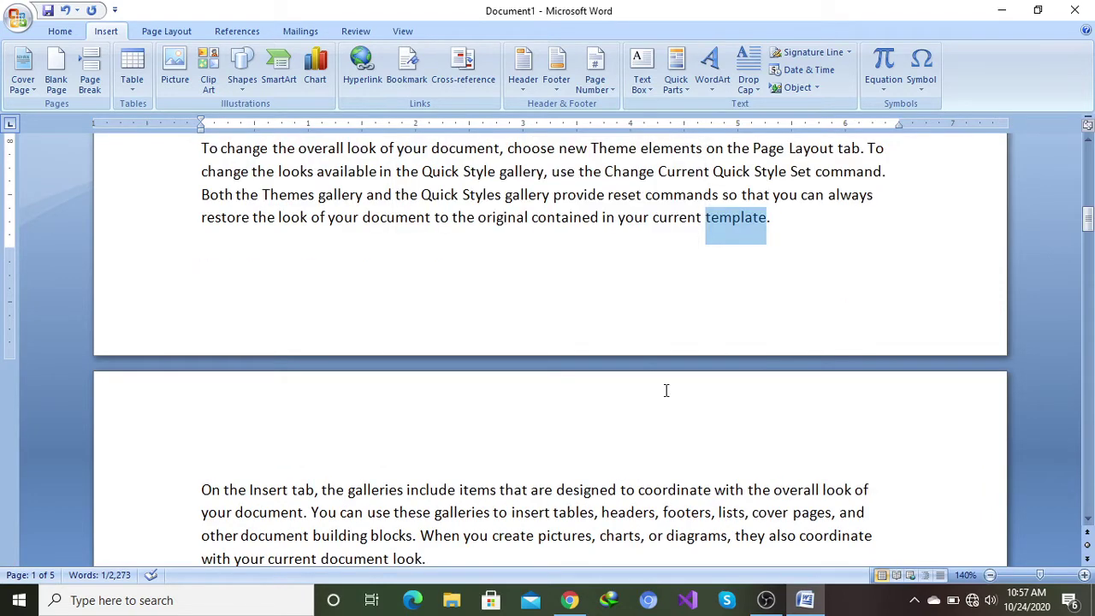
click(796, 219)
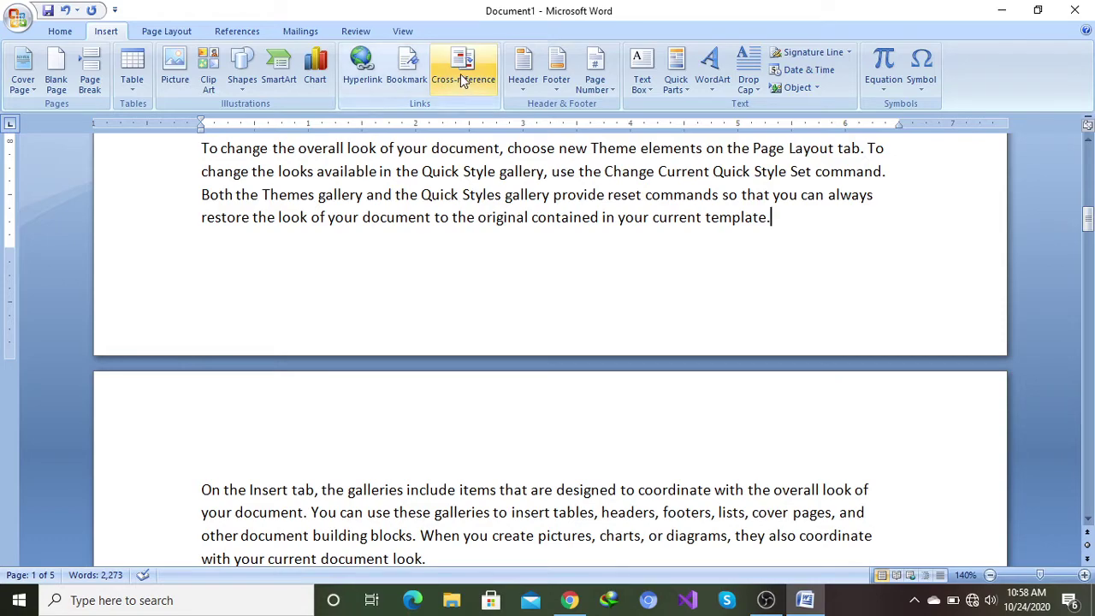
Step: Create a new blank document
scroll(445, 265, up, 3)
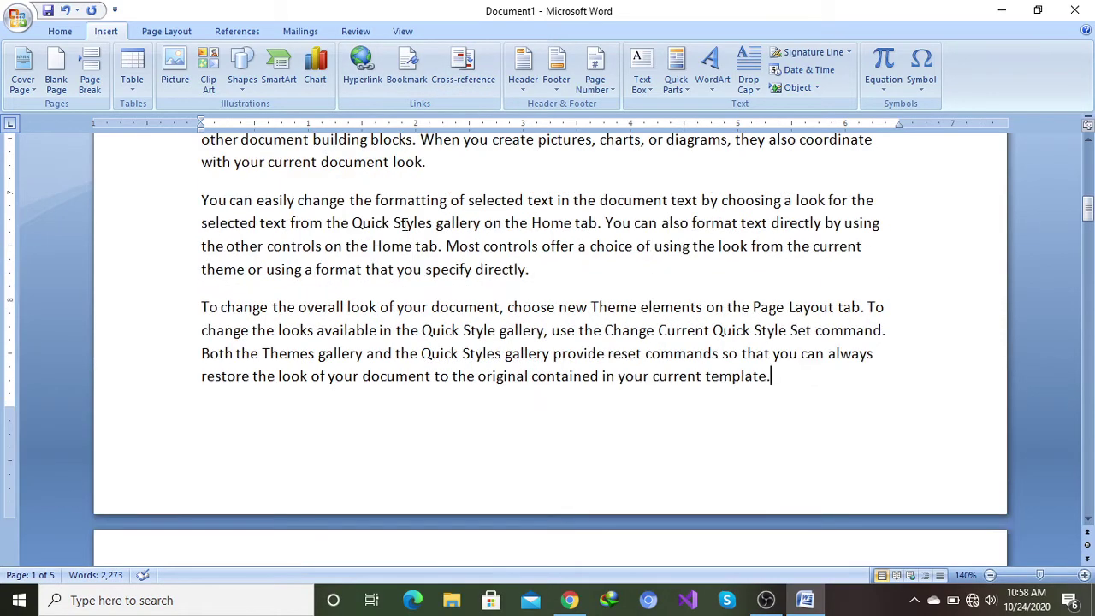
scroll(404, 223, up, 15)
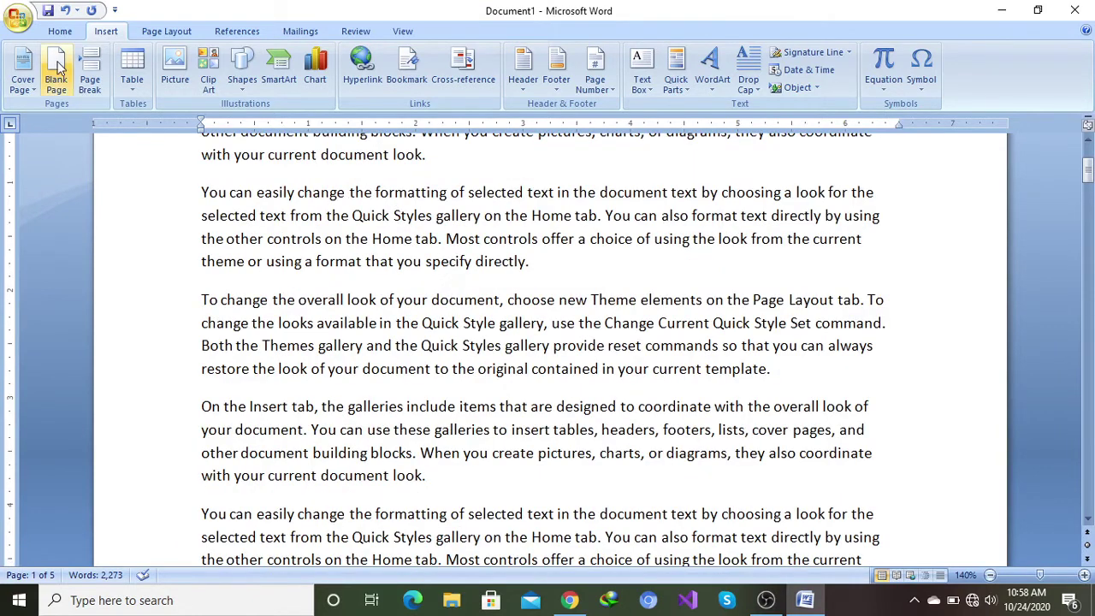
click(19, 17)
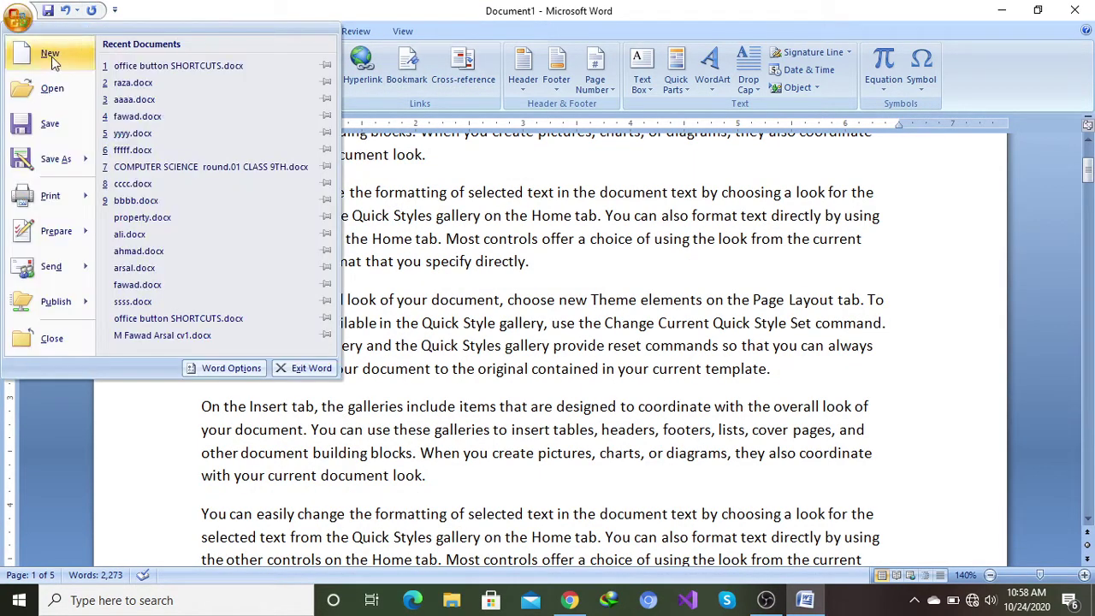
click(50, 58)
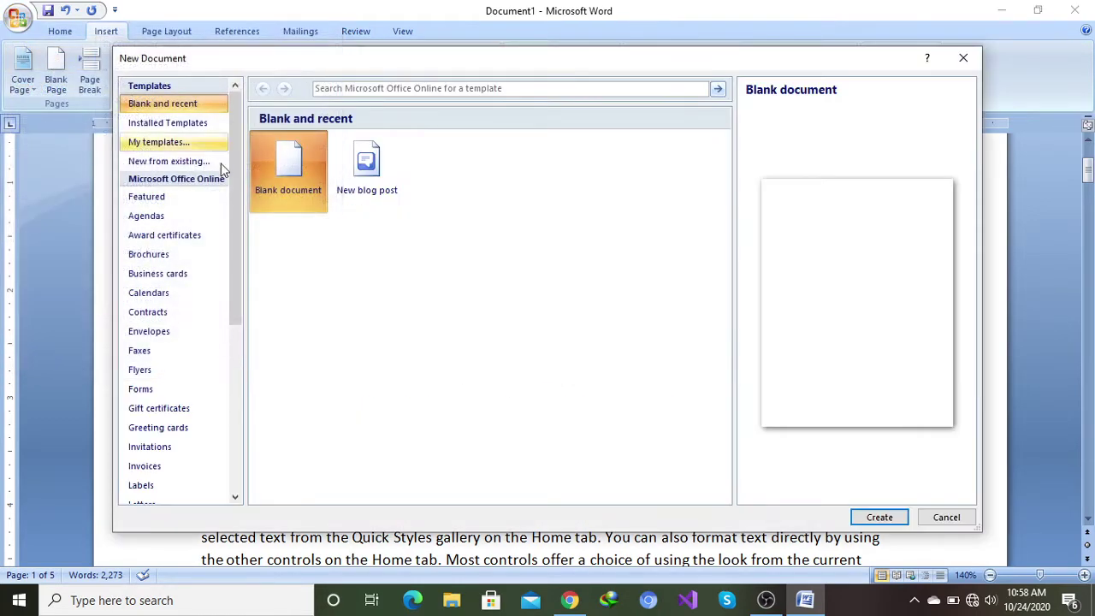
click(878, 519)
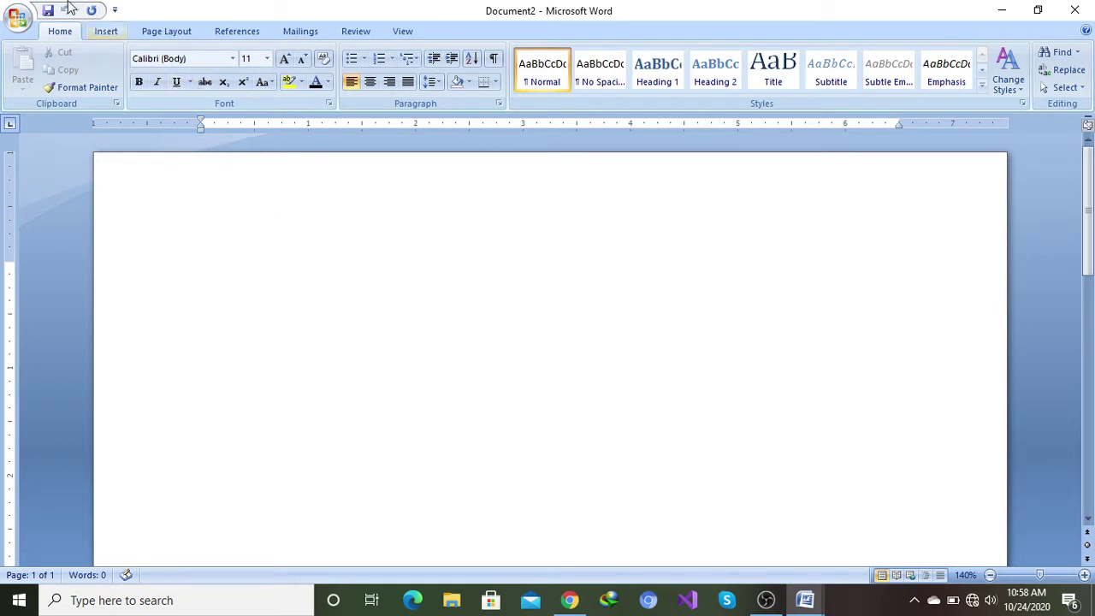
Step: Enter "Types of computer" as the first line of the new document
click(106, 31)
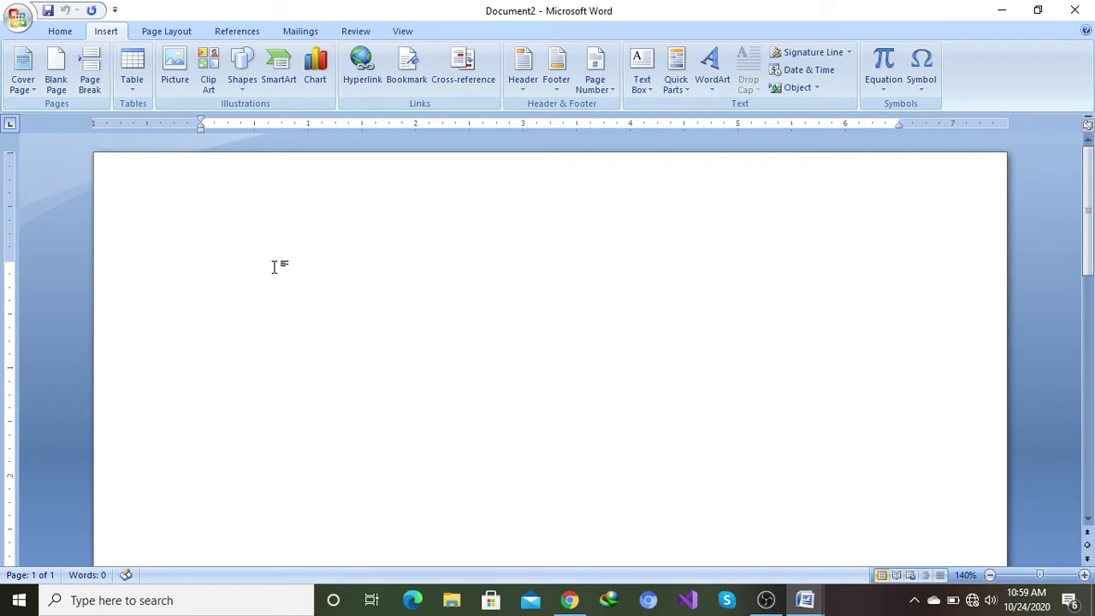
text(typ)
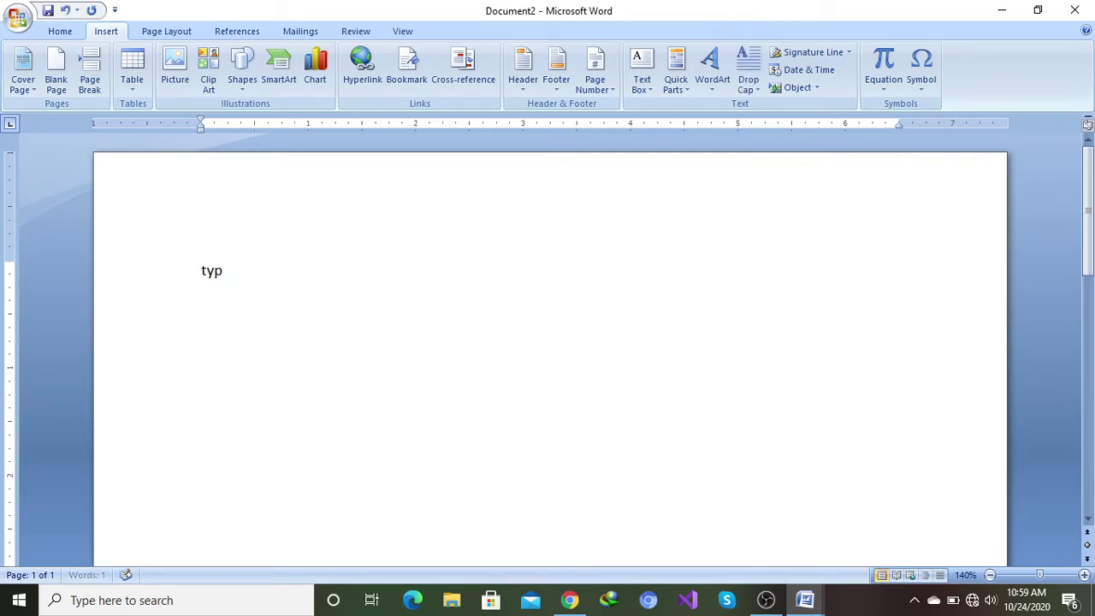
text(es of com)
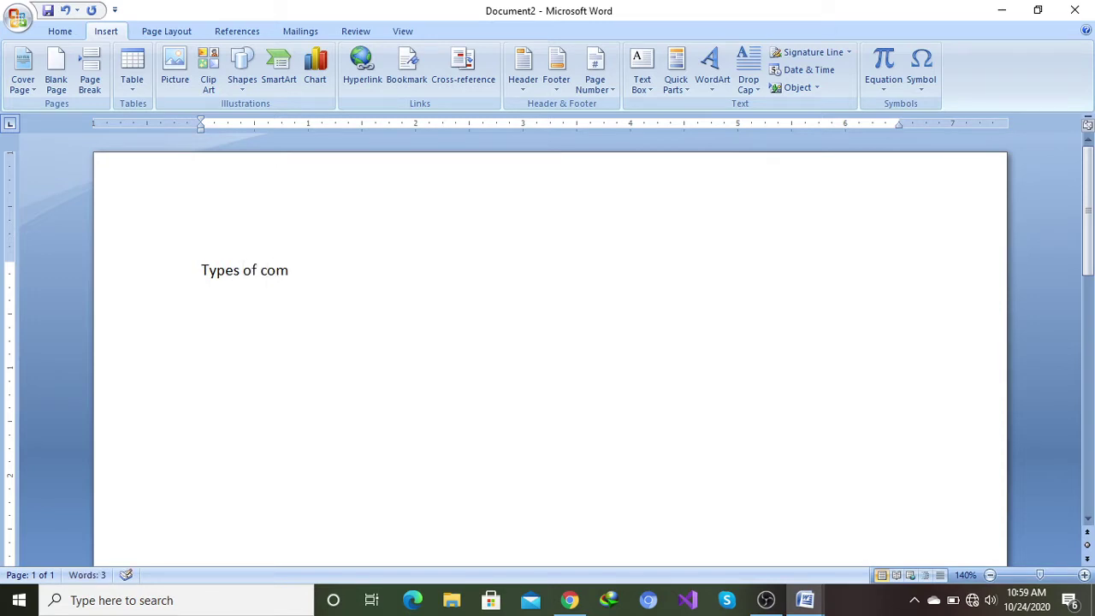
text(puter)
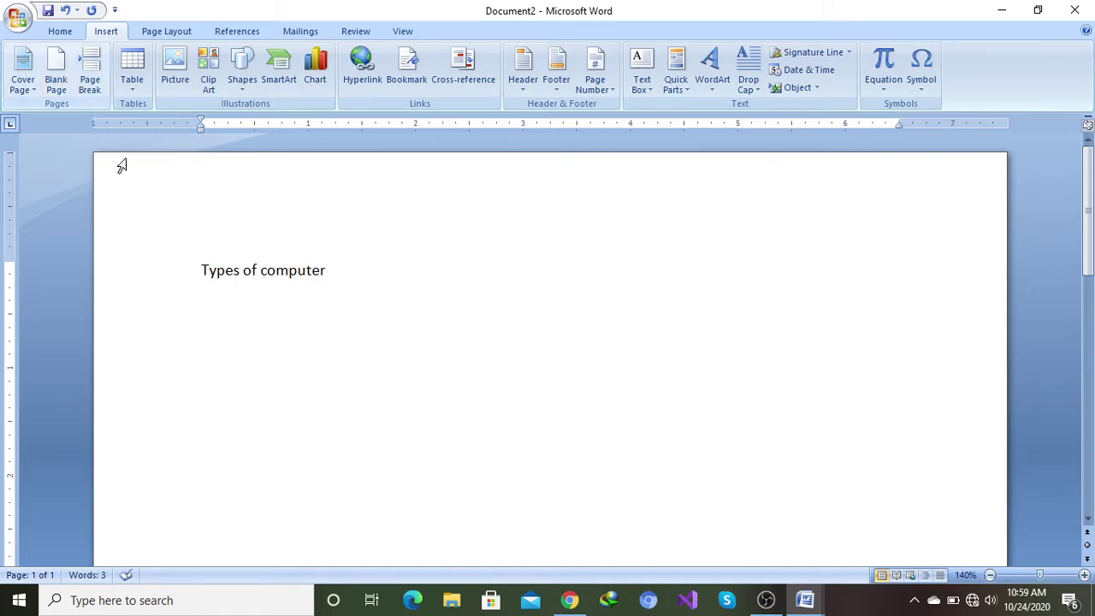
scroll(356, 310, down, 5)
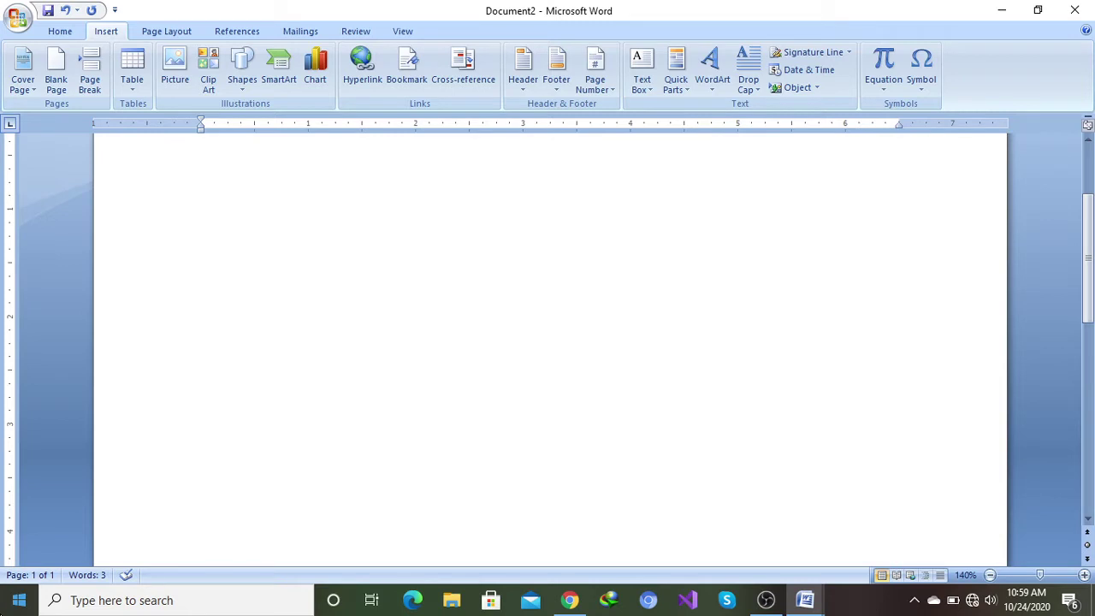
scroll(246, 377, up, 5)
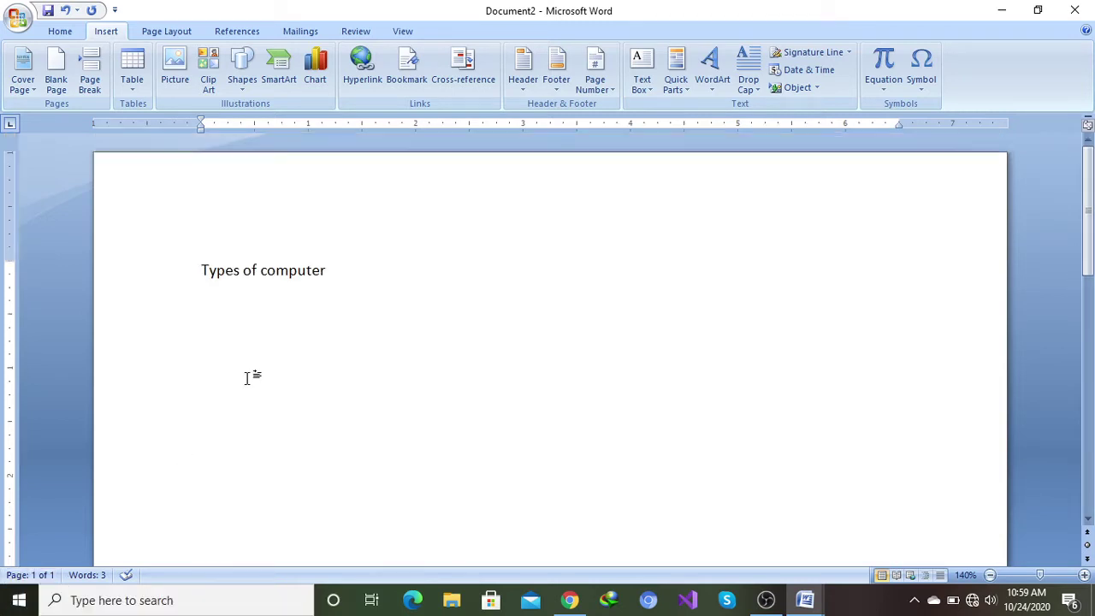
Step: Insert a blank page after the "Types of computer" line and go to page 2
click(57, 75)
scroll(325, 360, down, 1)
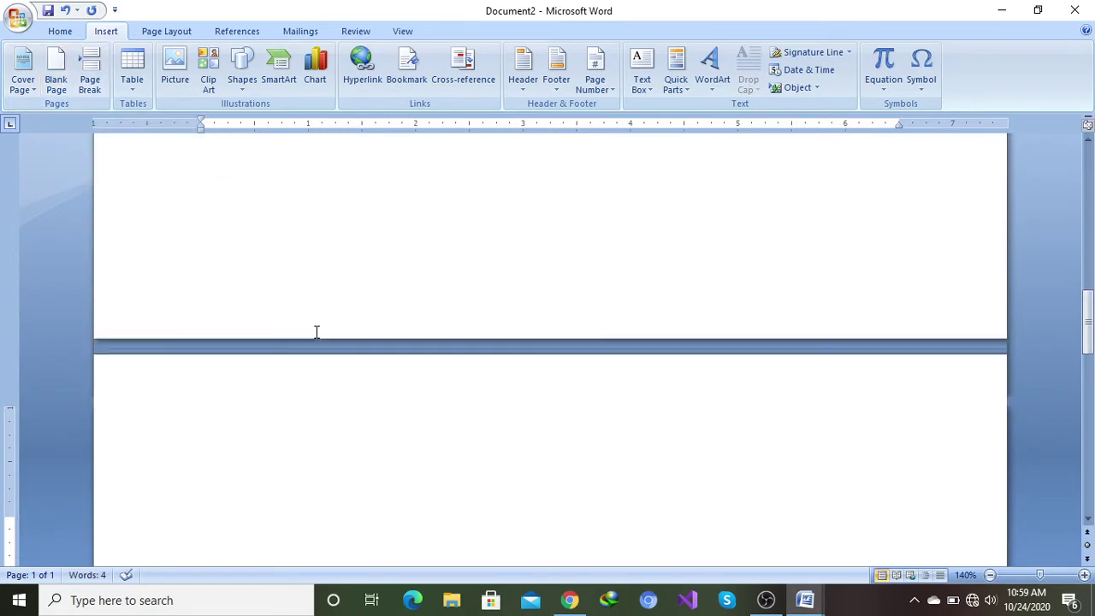
scroll(315, 332, down, 2)
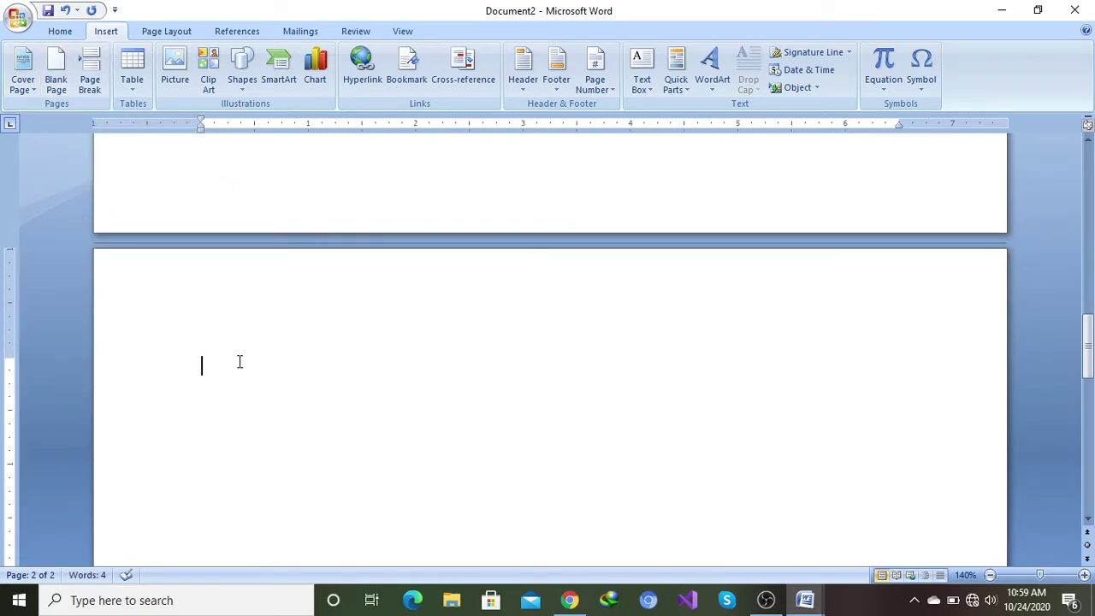
Step: Enter "Analog" on page 2, then add a blank page and enter "Digital" on page 3
text(Analog)
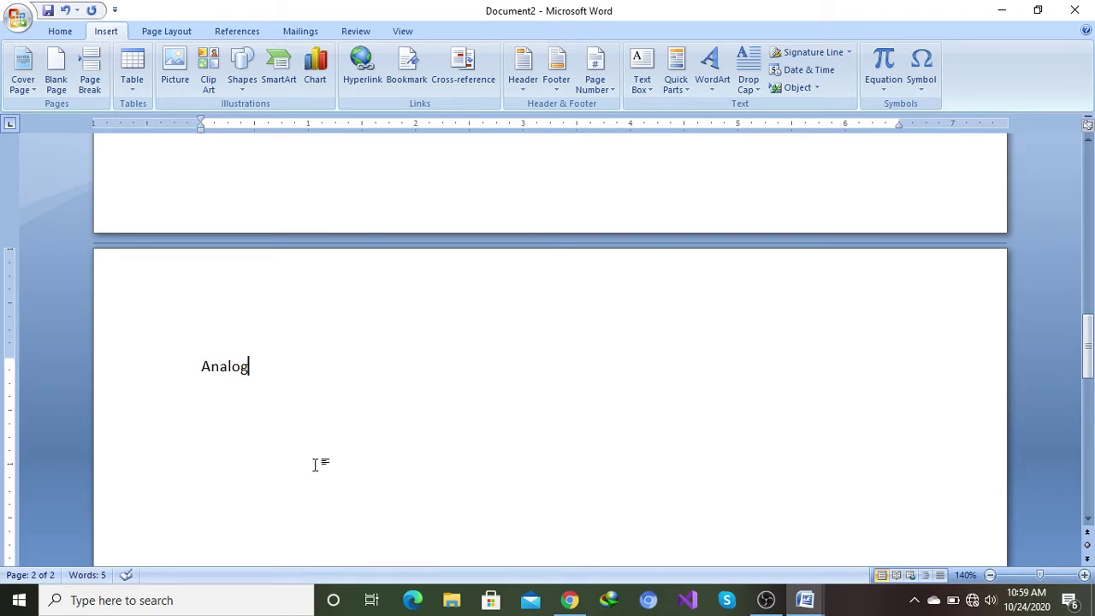
click(56, 79)
scroll(281, 530, down, 2)
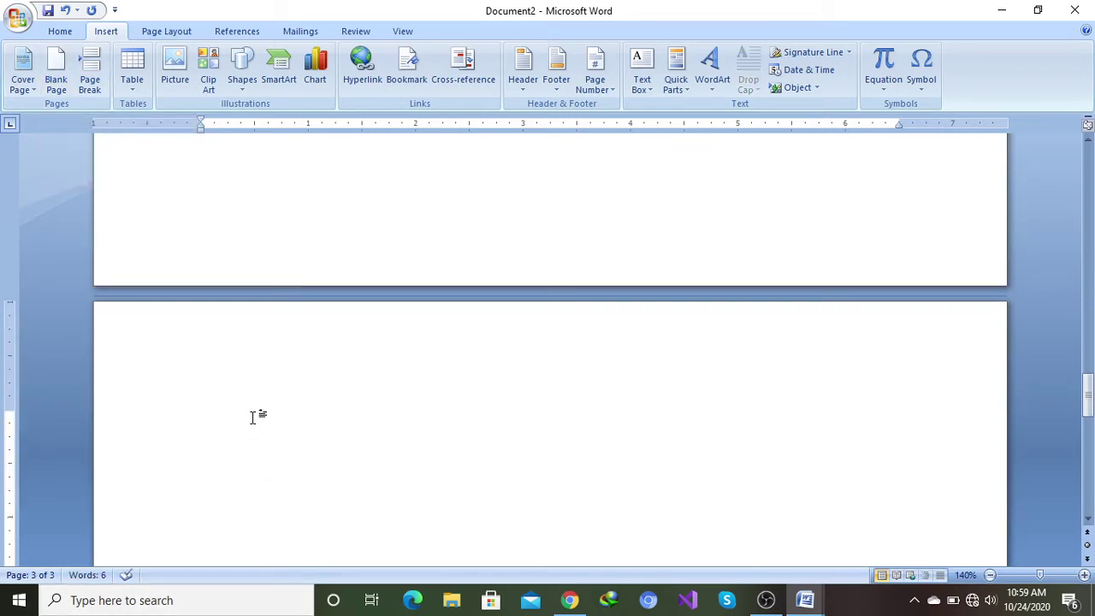
text(Digi)
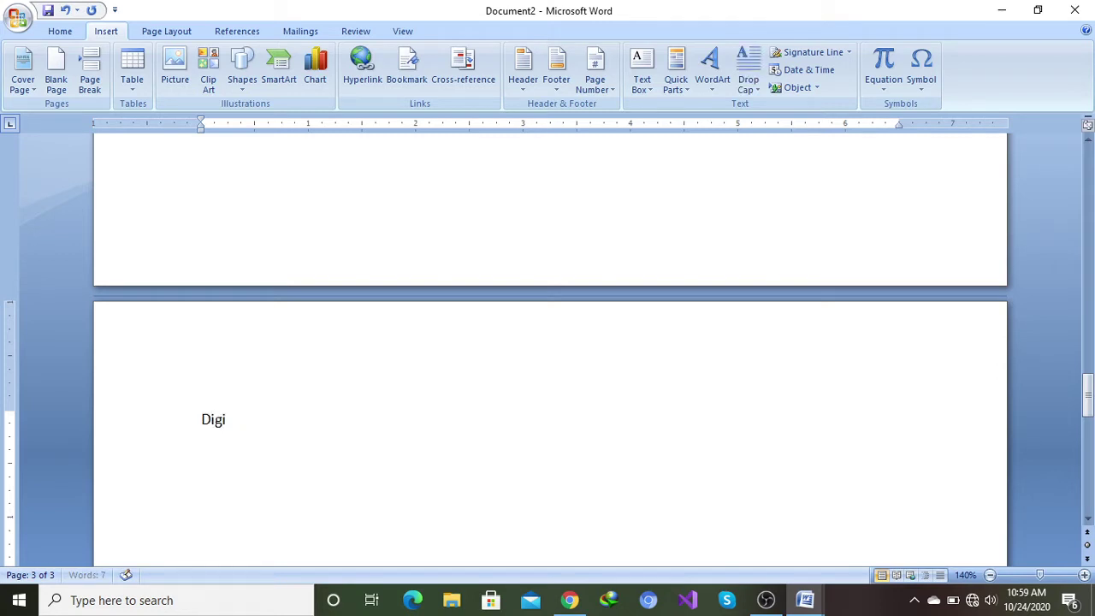
text(tal)
Step: Insert a blank page after the "Digital" page and enter "Hybrid" on page 4
click(56, 75)
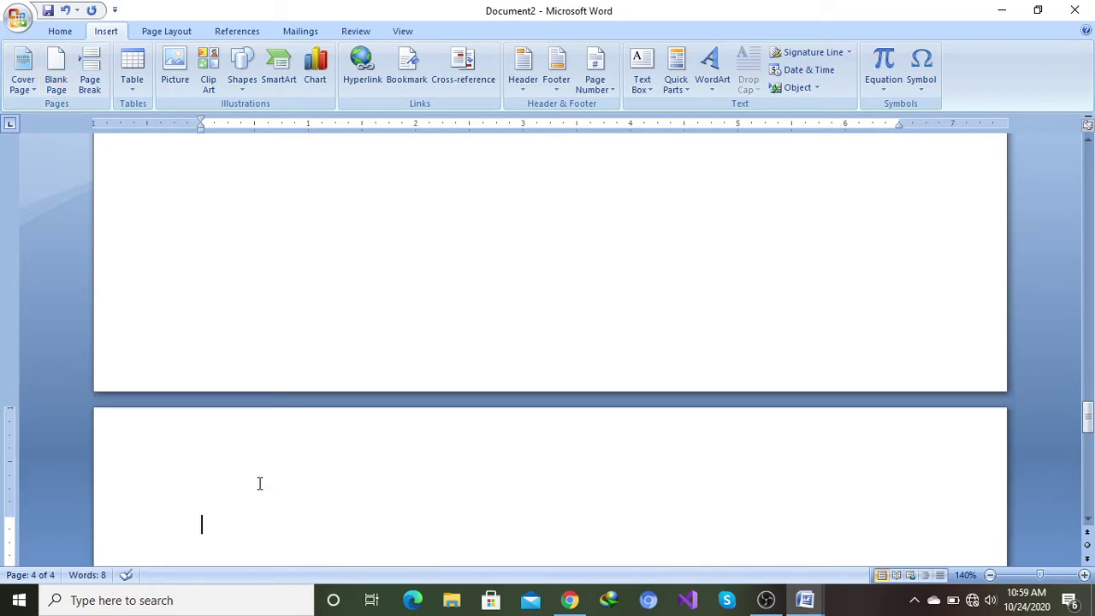
text(Hyb)
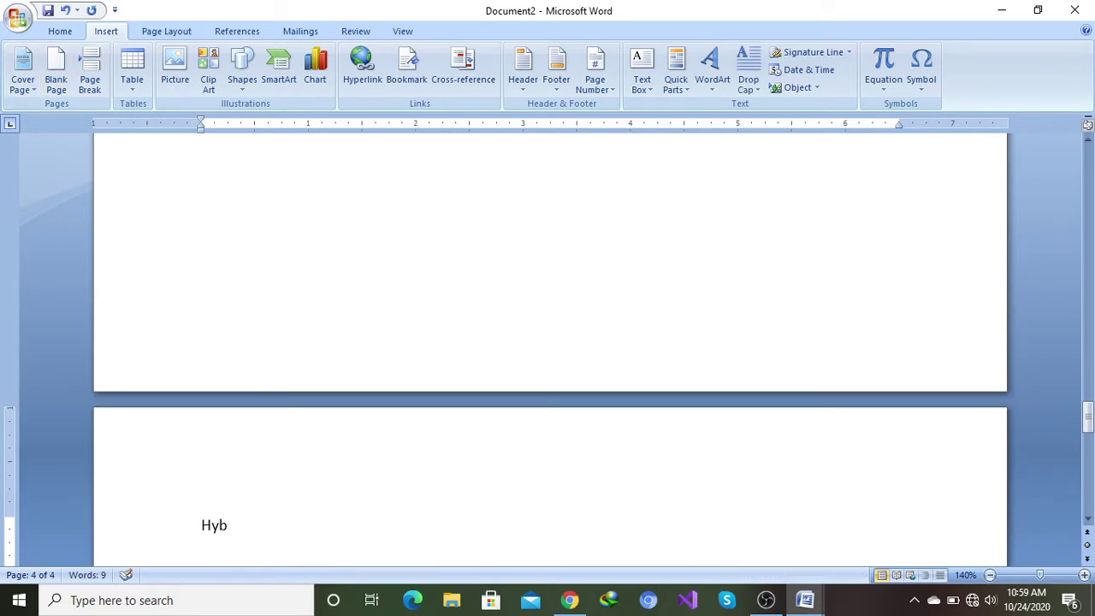
text(rid)
Step: Select "Types of computer", "Analog", "Digital" and "Hybrid" together and apply the Heading 1 style to them
double_click(337, 398)
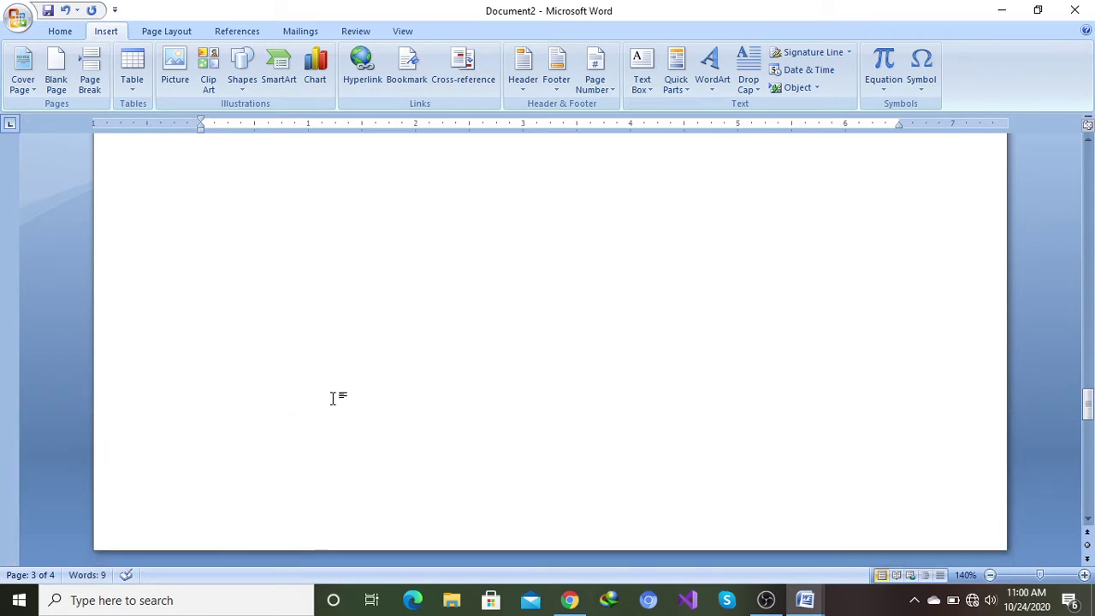
double_click(330, 400)
scroll(328, 401, down, 1)
scroll(327, 401, up, 17)
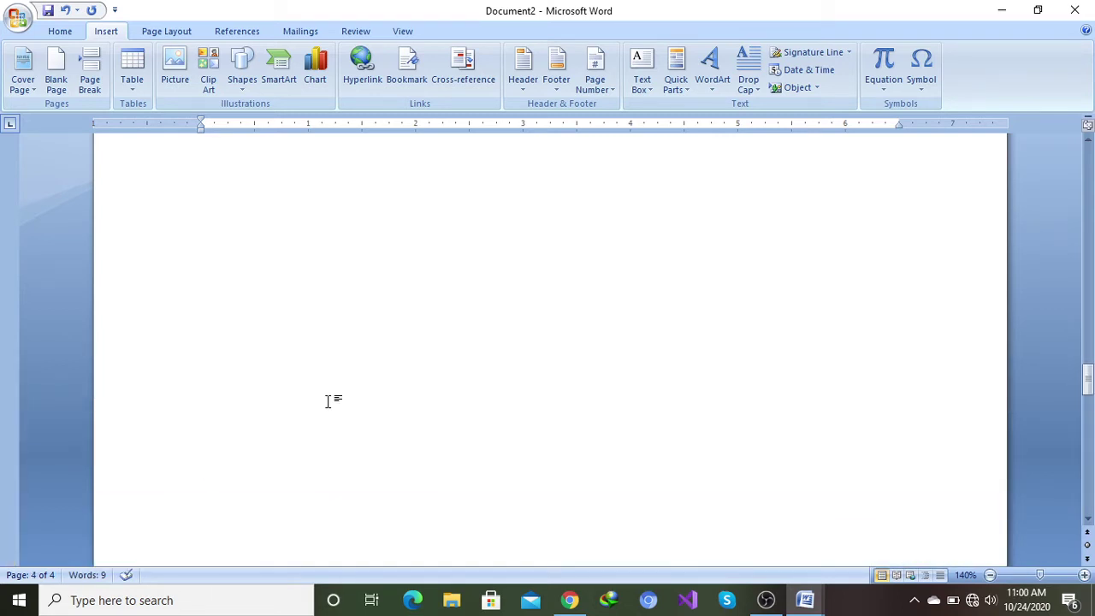
scroll(328, 401, up, 15)
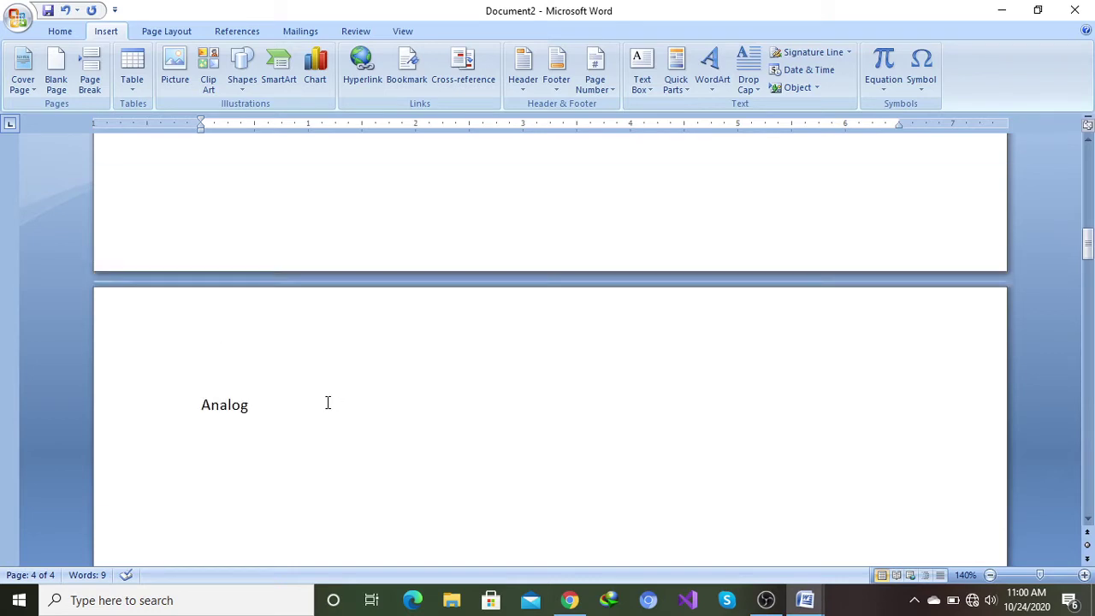
scroll(326, 402, up, 5)
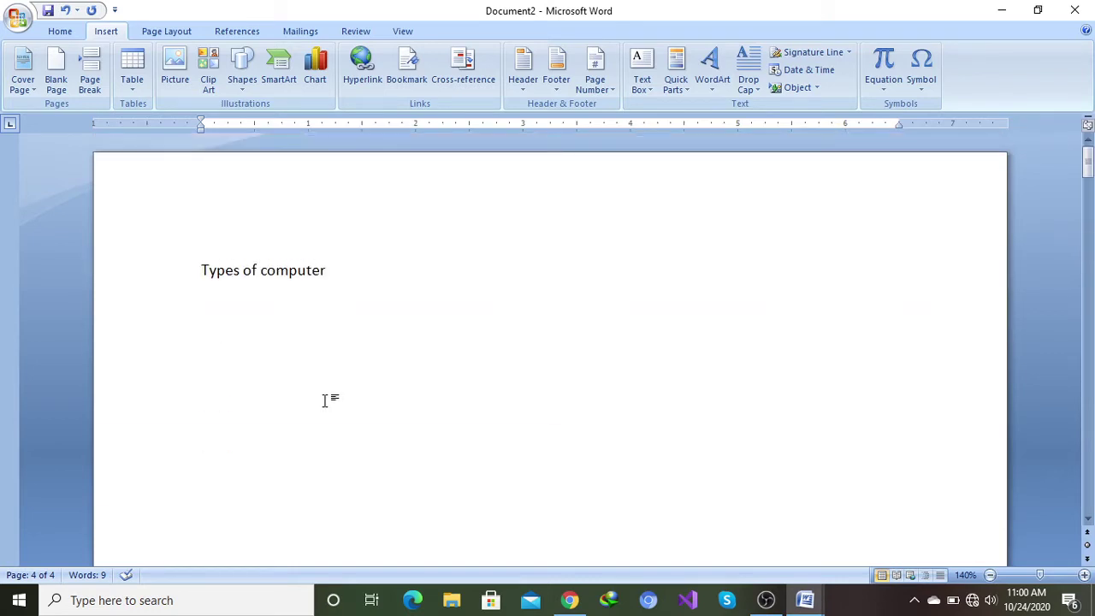
click(307, 308)
drag(198, 270, 322, 277)
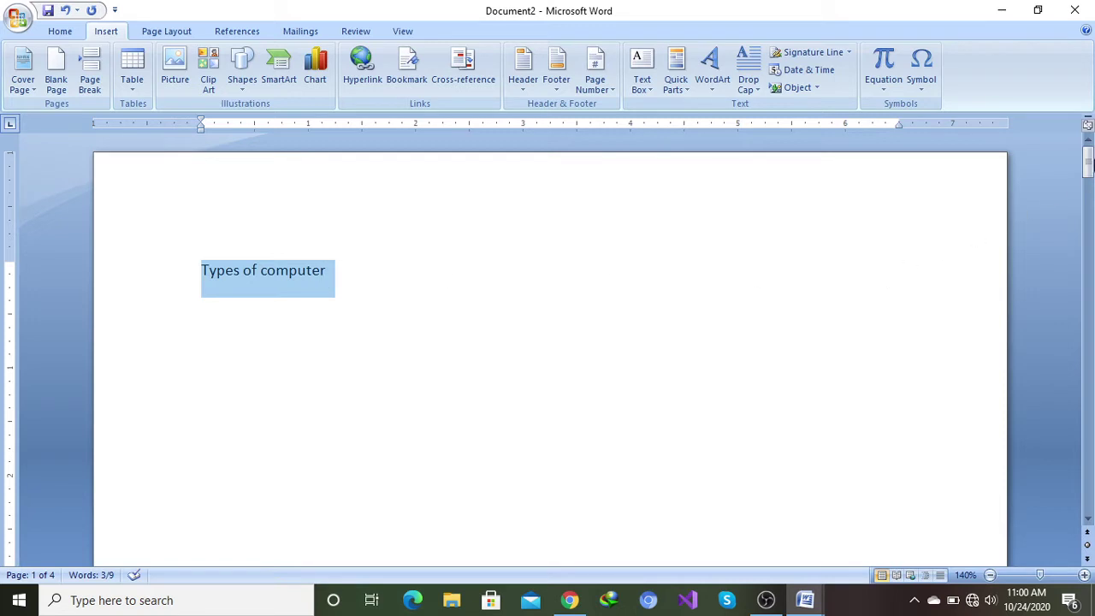
drag(1090, 167, 1090, 254)
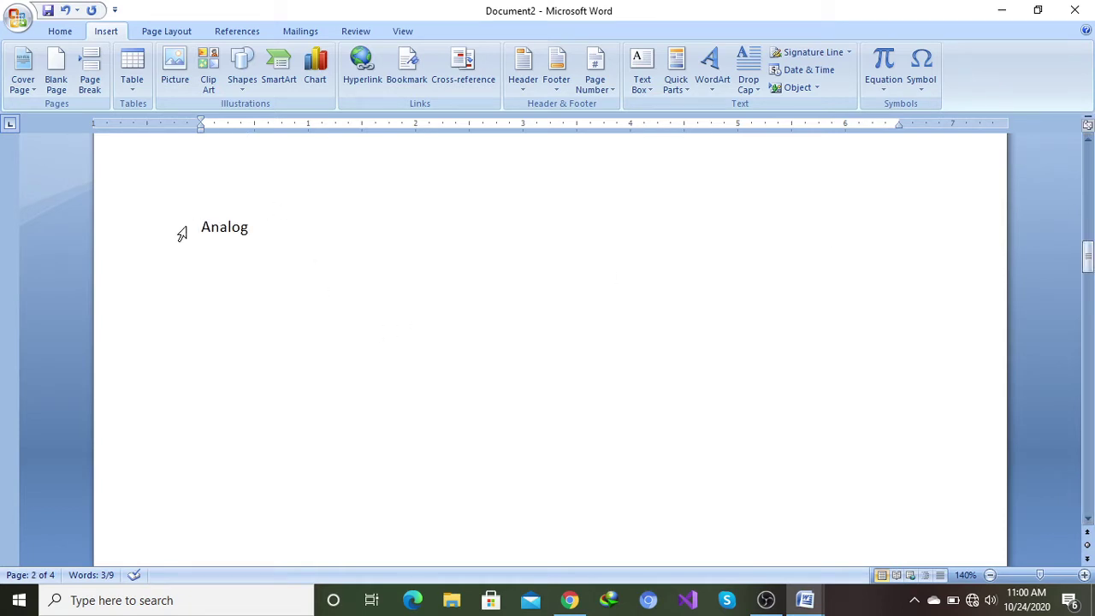
drag(200, 225, 253, 228)
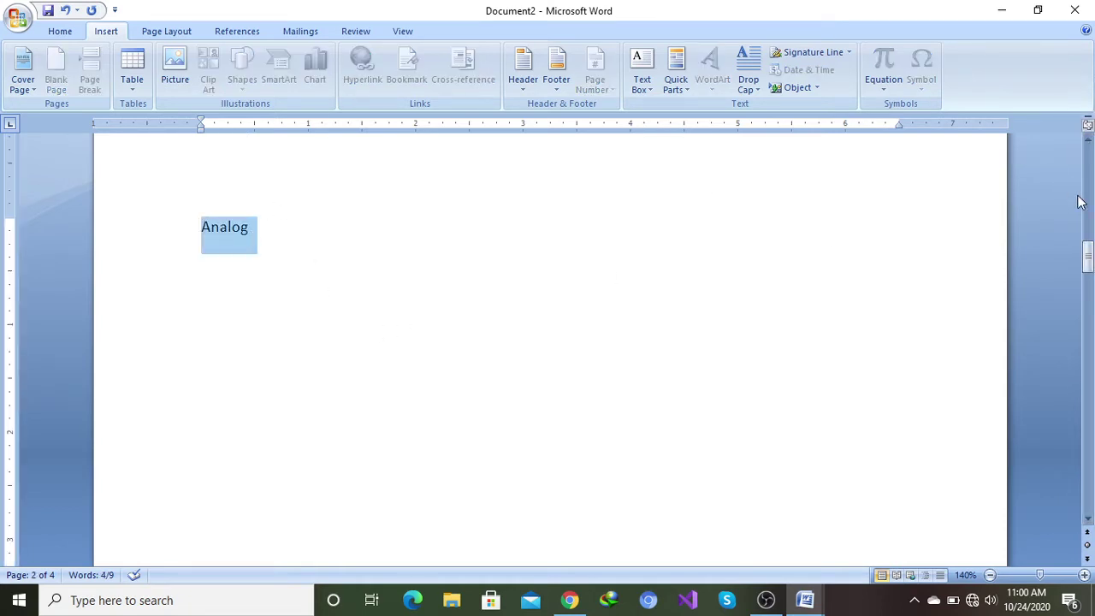
drag(1089, 254, 1090, 349)
drag(197, 201, 262, 205)
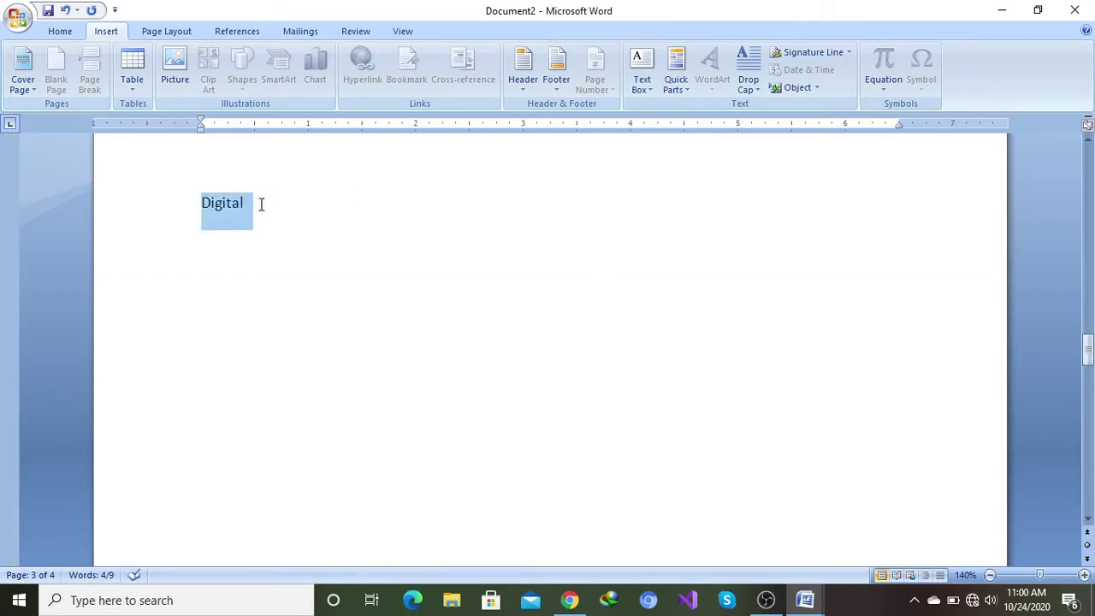
drag(1089, 346, 1088, 424)
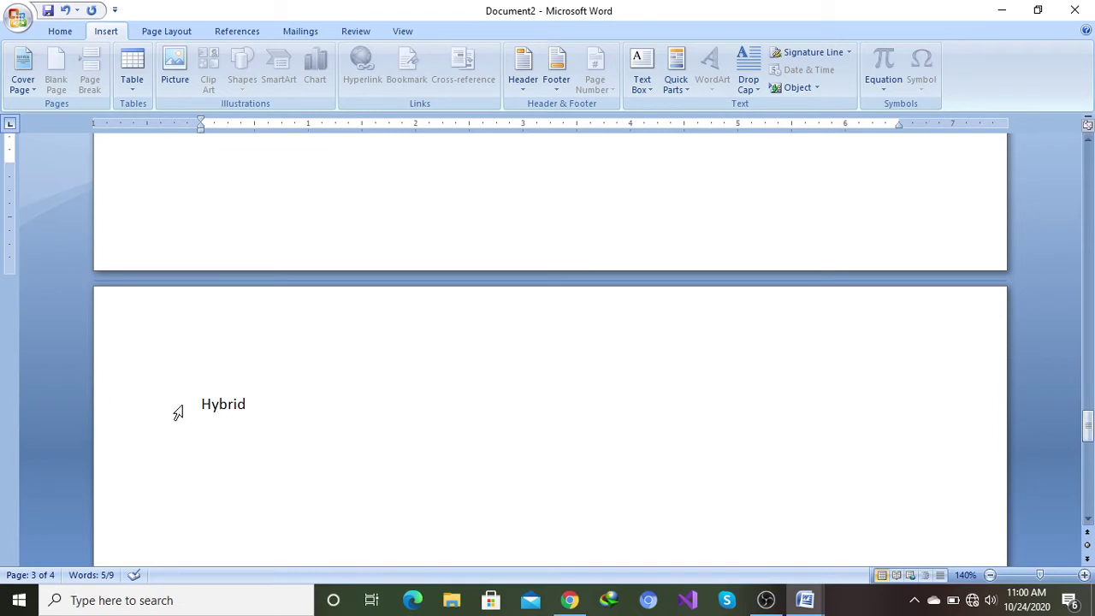
drag(198, 401, 263, 399)
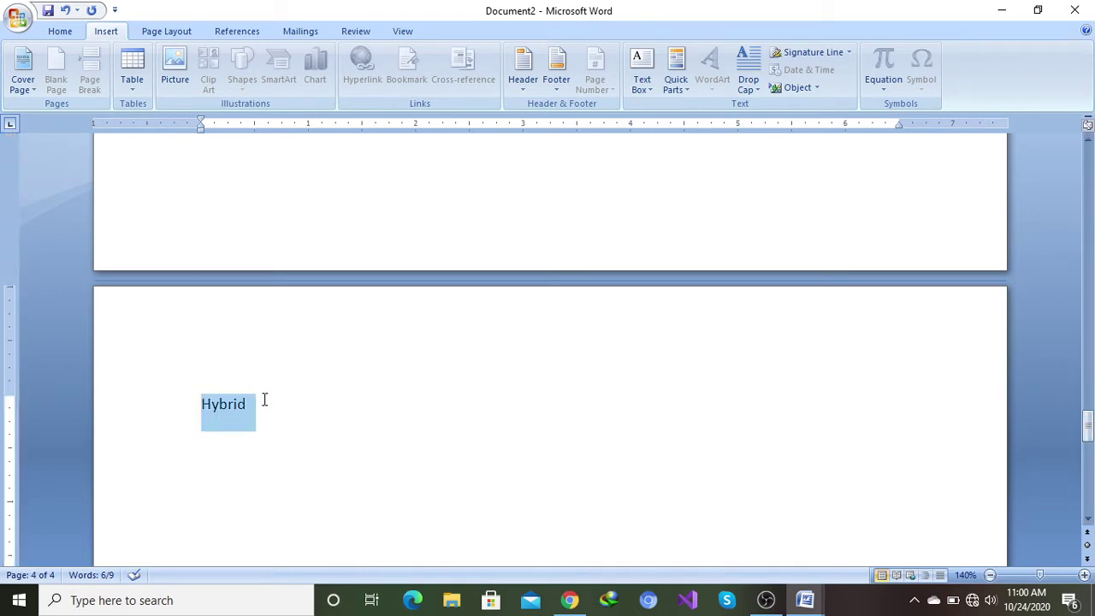
click(58, 32)
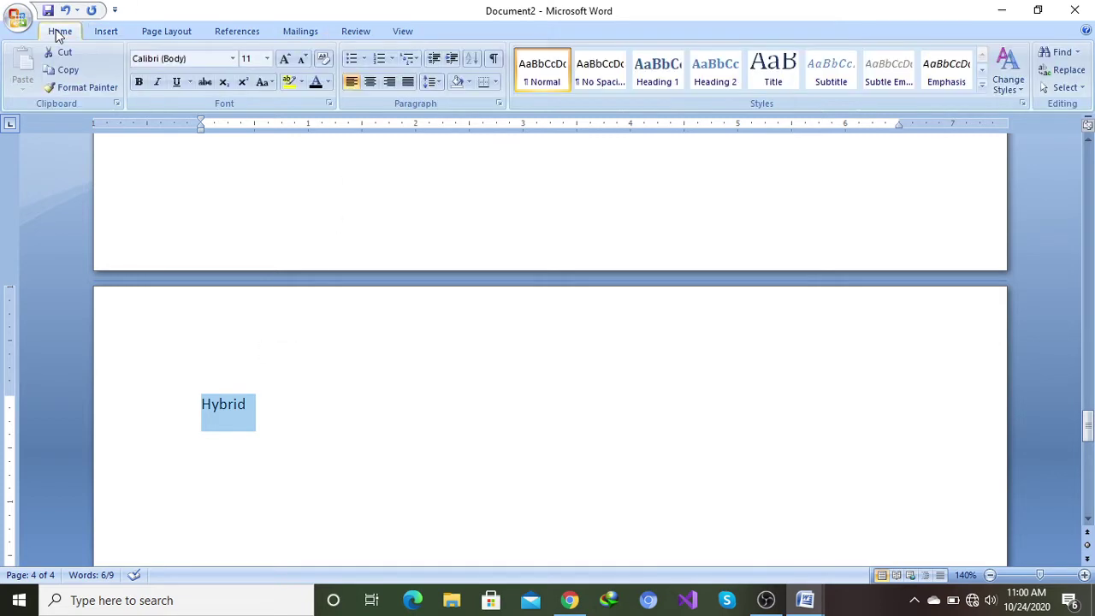
click(658, 75)
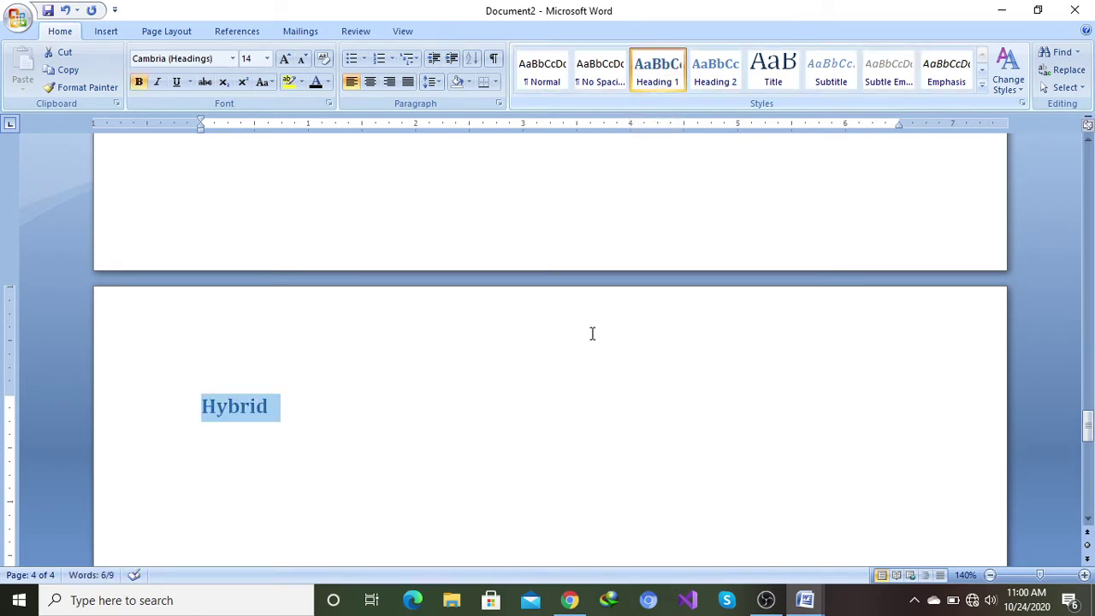
scroll(532, 266, up, 1)
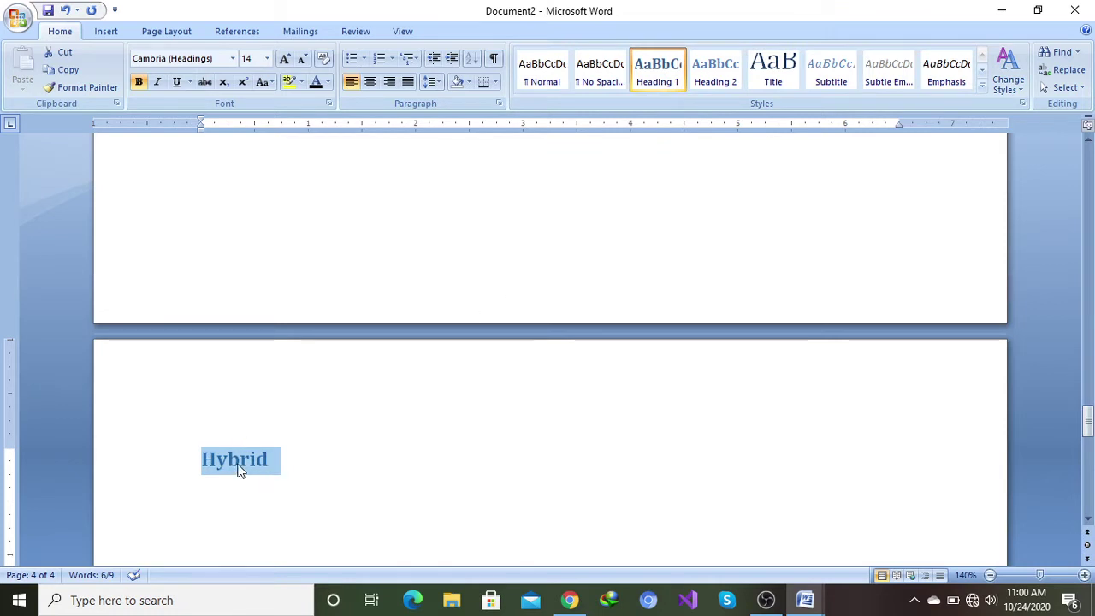
click(368, 442)
Step: Insert a blank page between the "Types of computer" page and the "Analog" page
scroll(352, 408, up, 20)
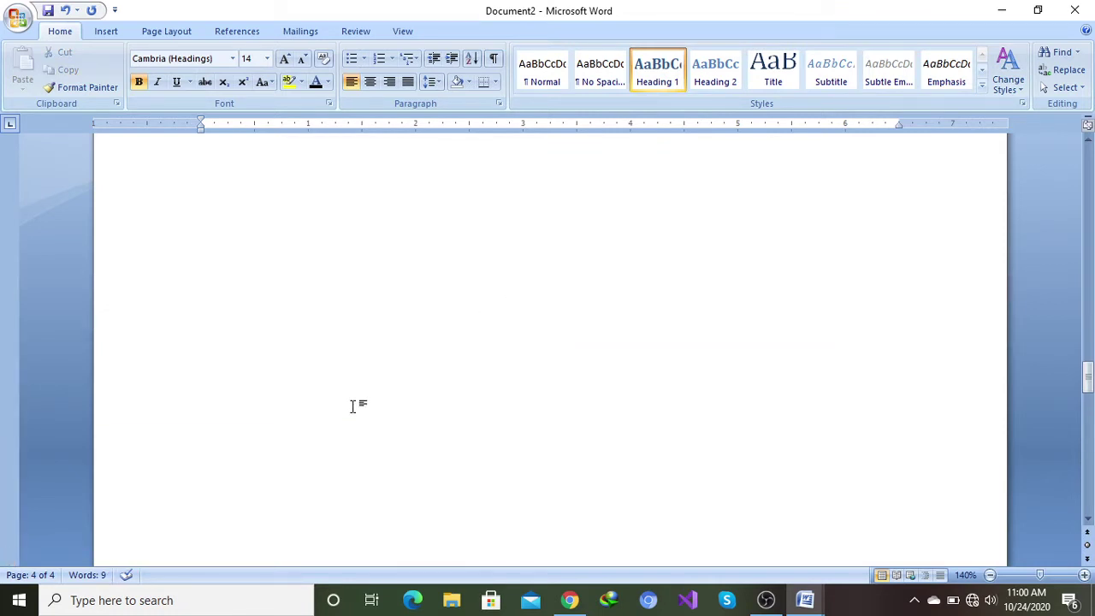
scroll(330, 367, up, 20)
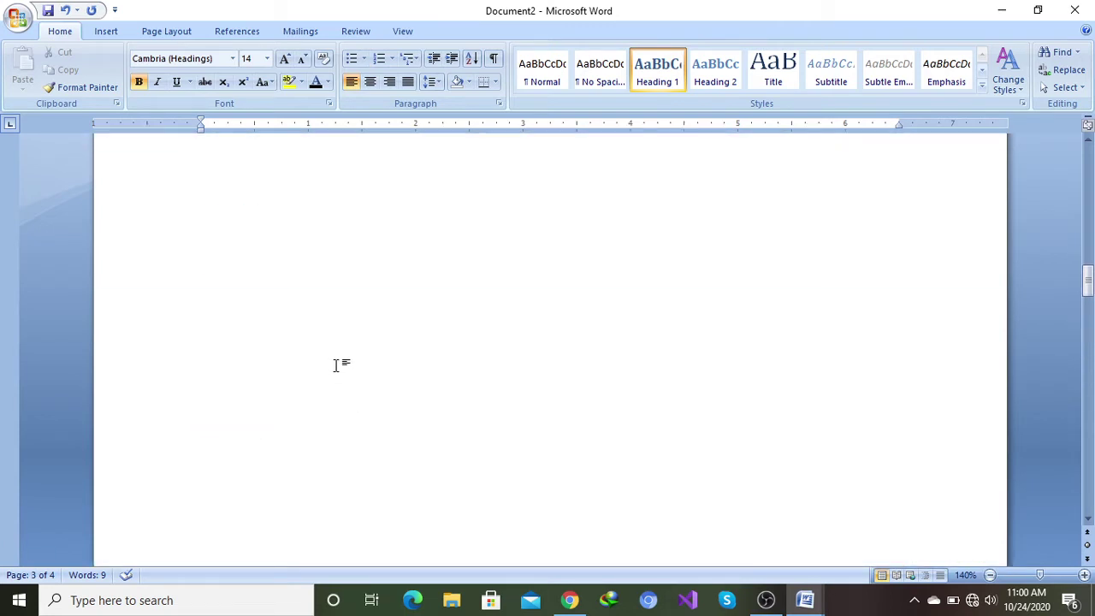
scroll(314, 353, up, 8)
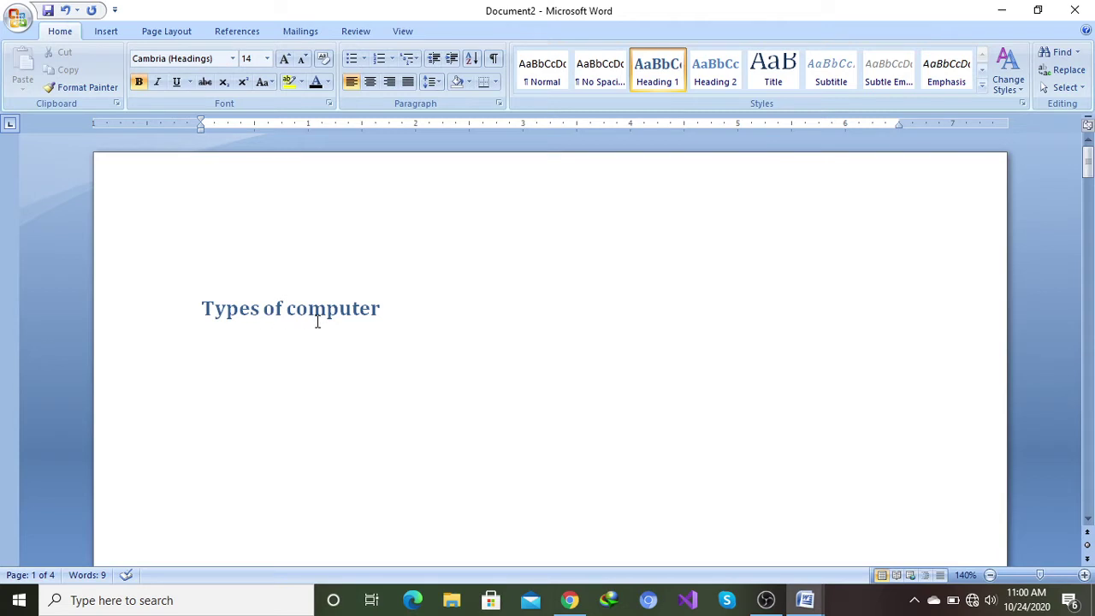
scroll(448, 368, down, 3)
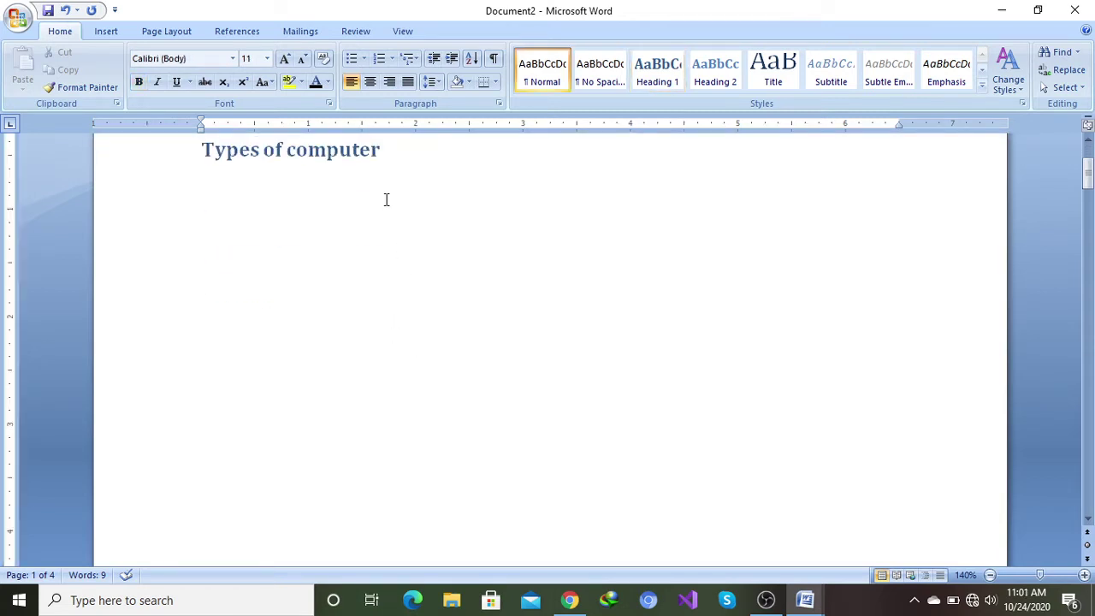
key(ctrl+Return)
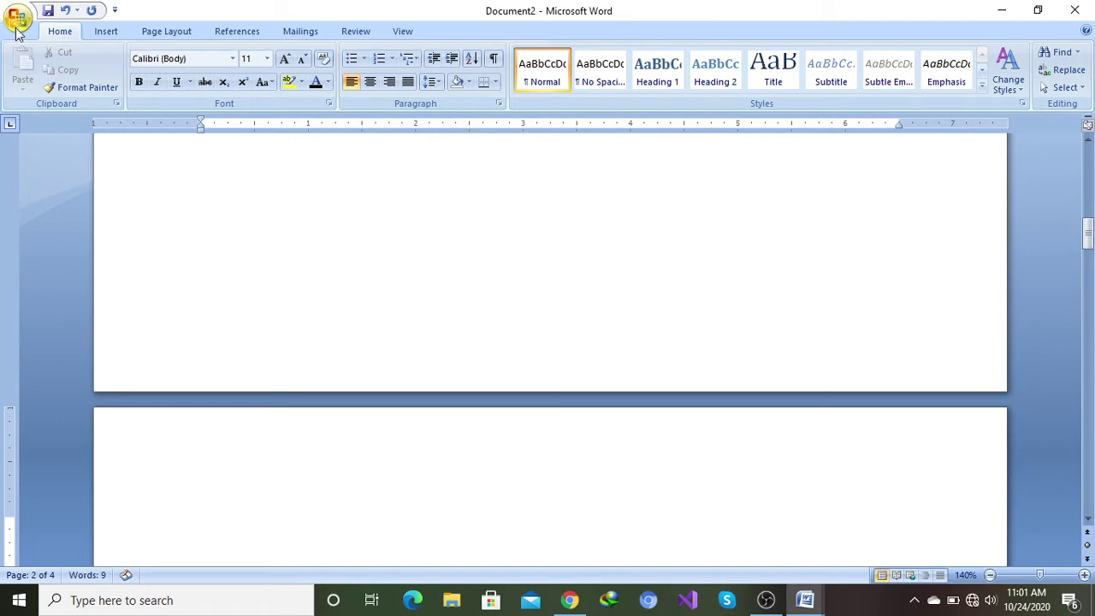
click(105, 33)
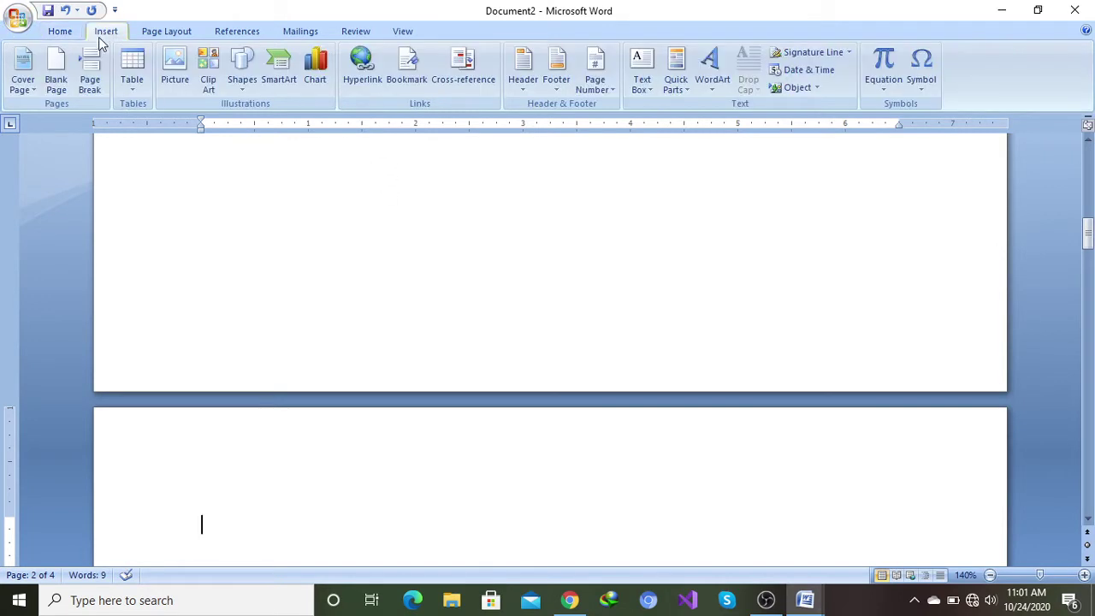
click(55, 75)
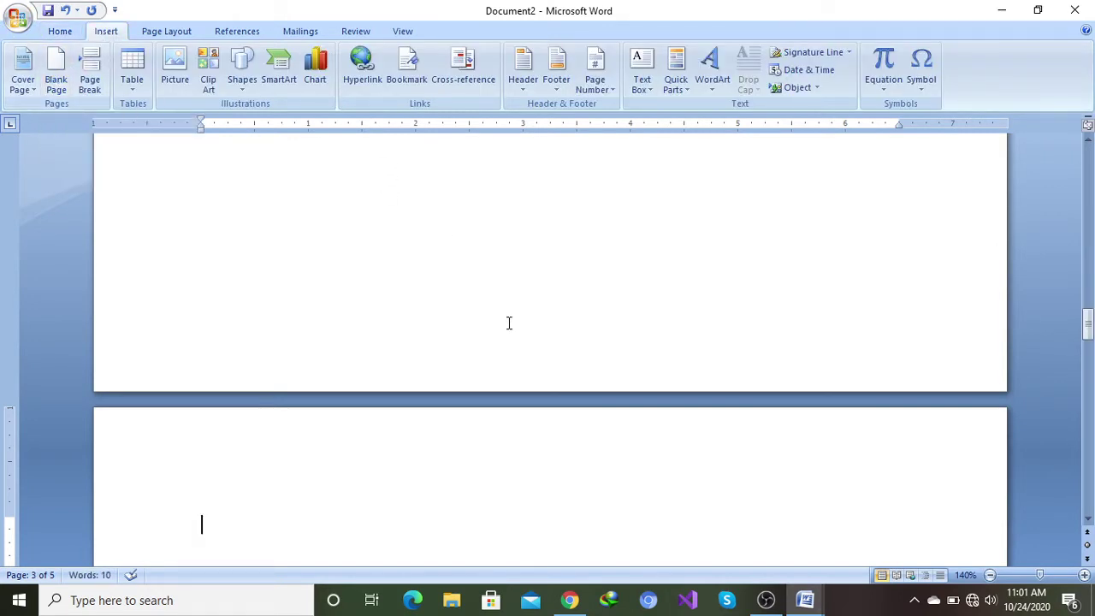
Step: Insert a table with three columns and one row above the "Analog" heading on page 3
scroll(508, 310, up, 8)
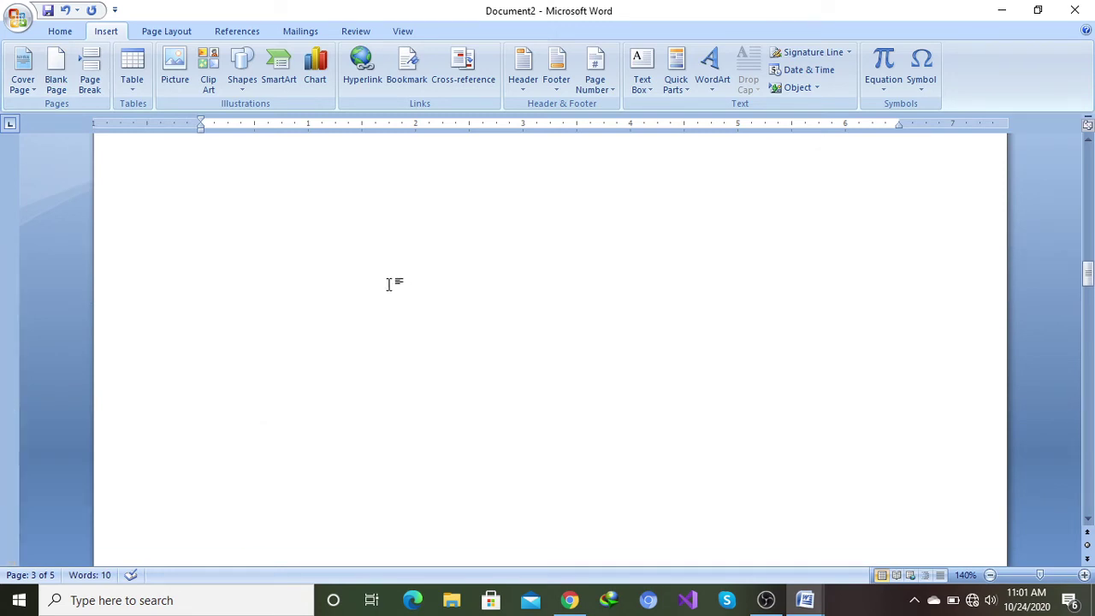
scroll(417, 286, up, 2)
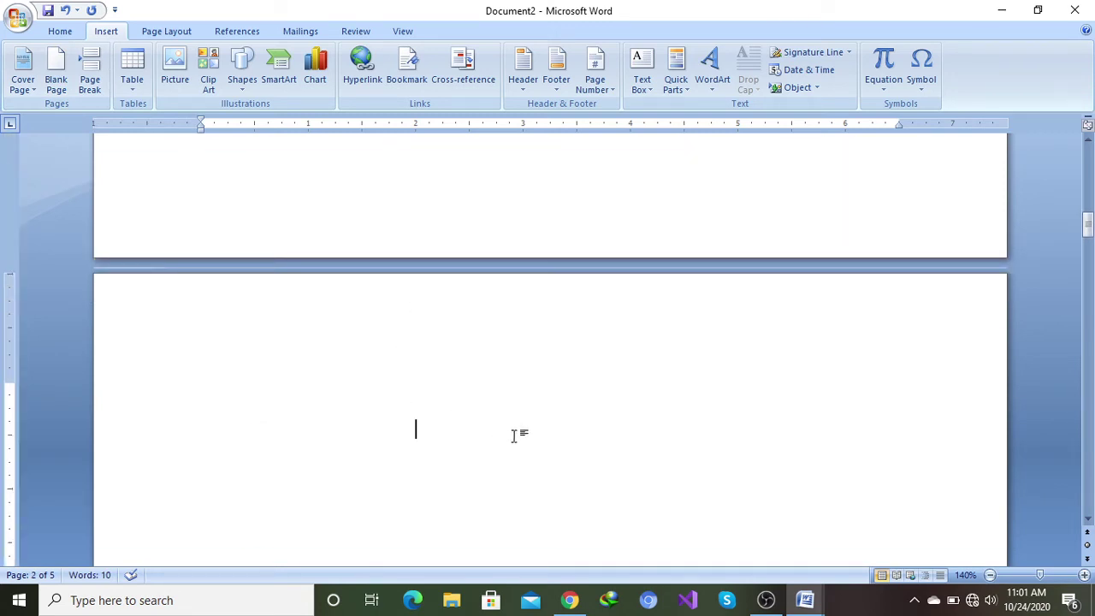
double_click(438, 426)
click(130, 94)
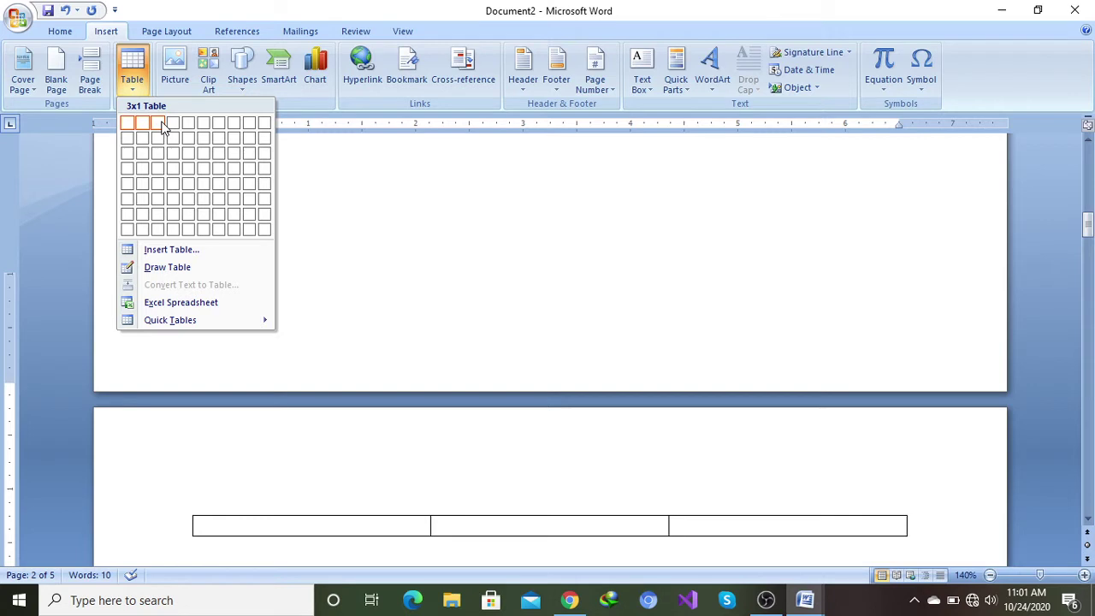
click(164, 127)
scroll(501, 435, down, 2)
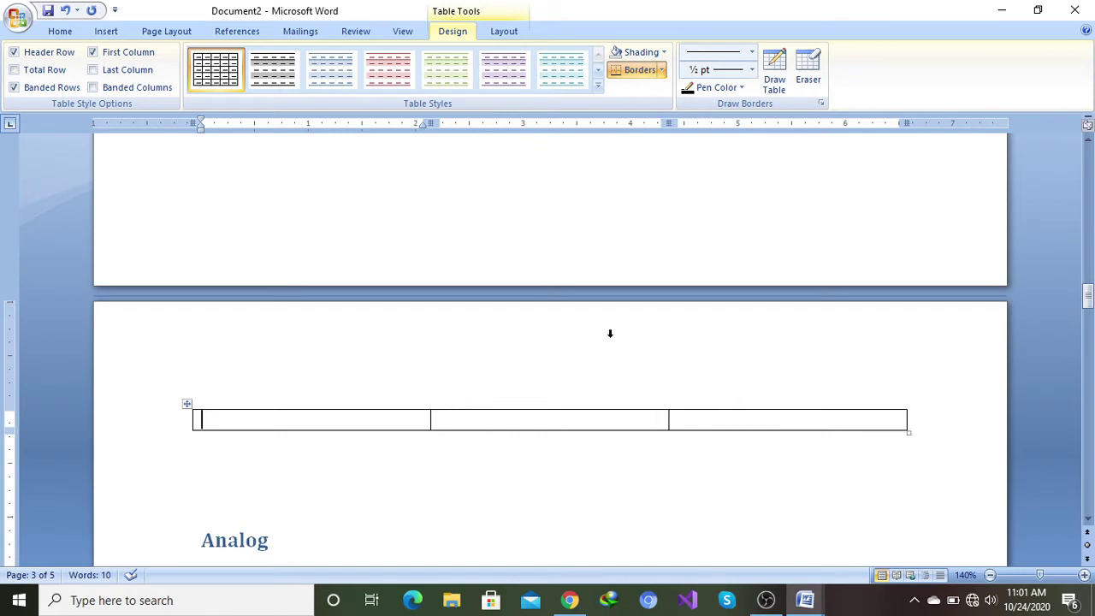
Step: Insert a table with three columns and one row at the start of the empty page 2
scroll(610, 333, up, 10)
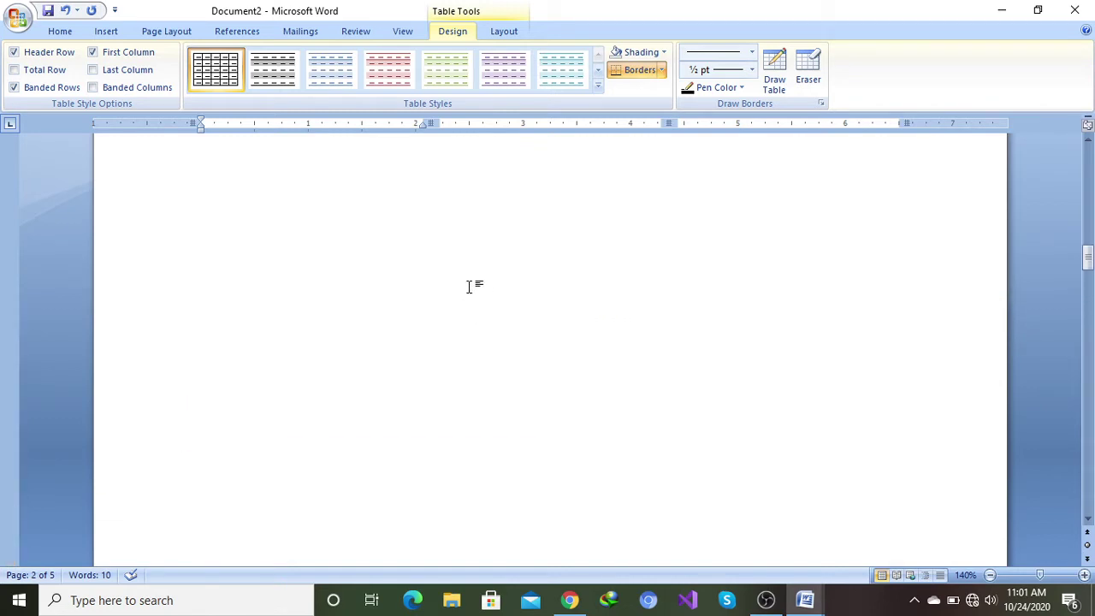
scroll(469, 286, up, 3)
click(395, 326)
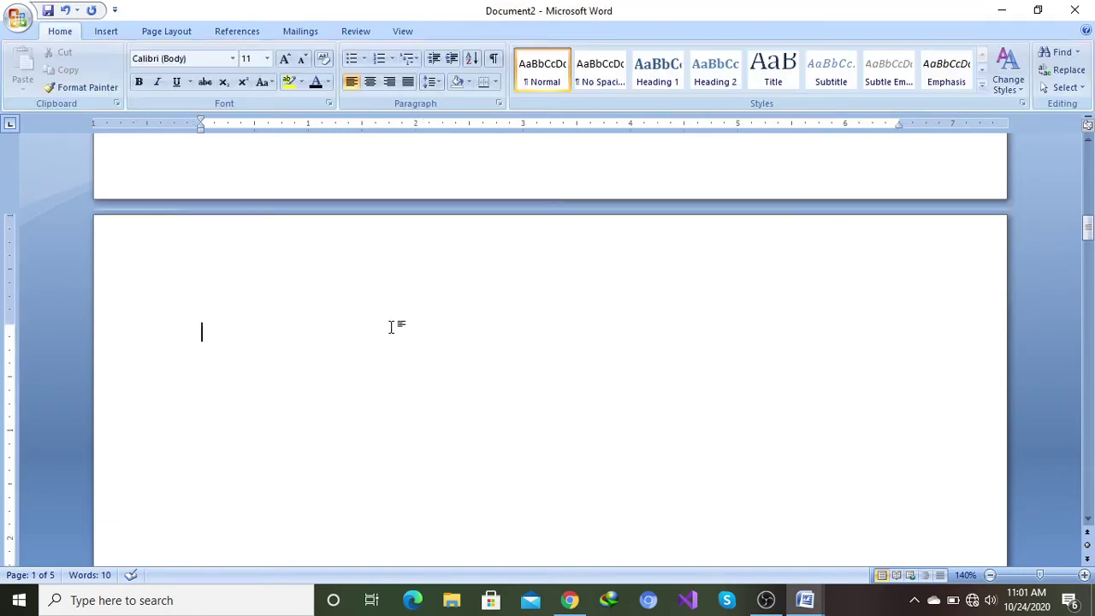
click(104, 31)
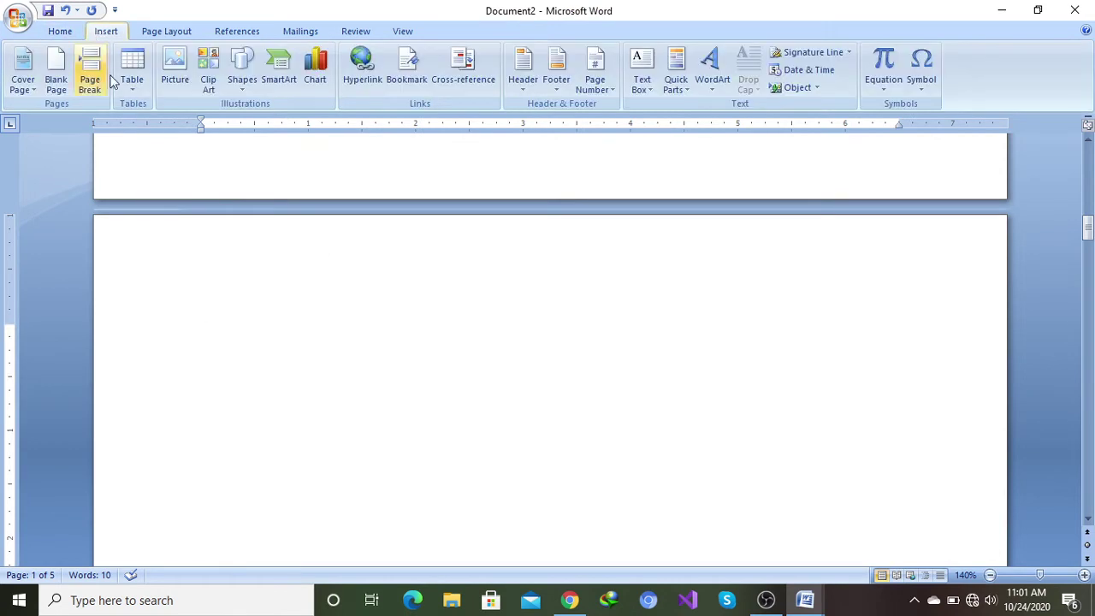
click(131, 86)
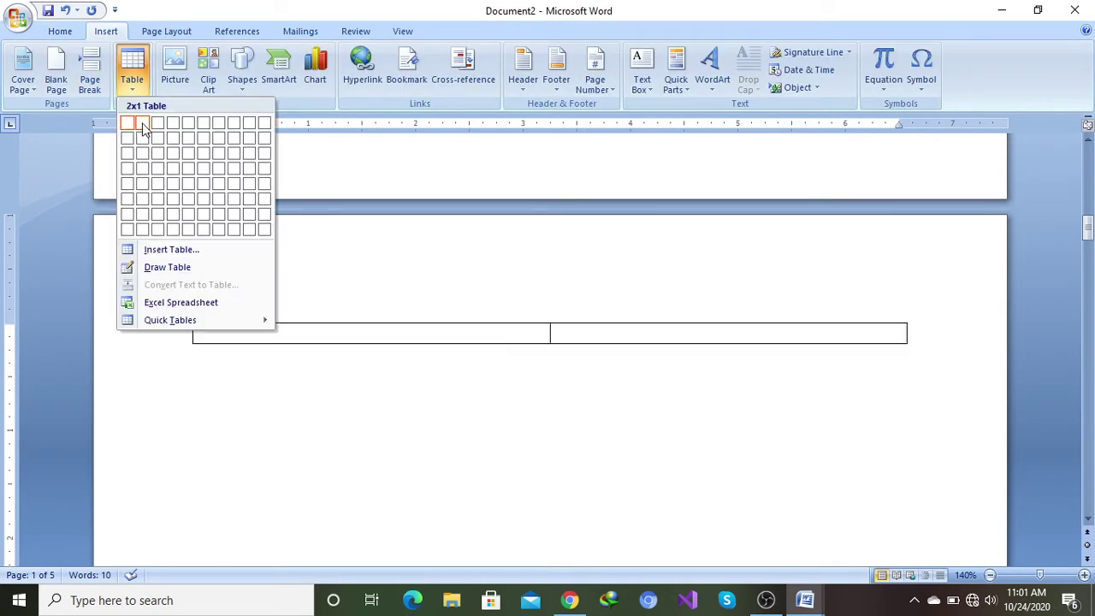
click(157, 127)
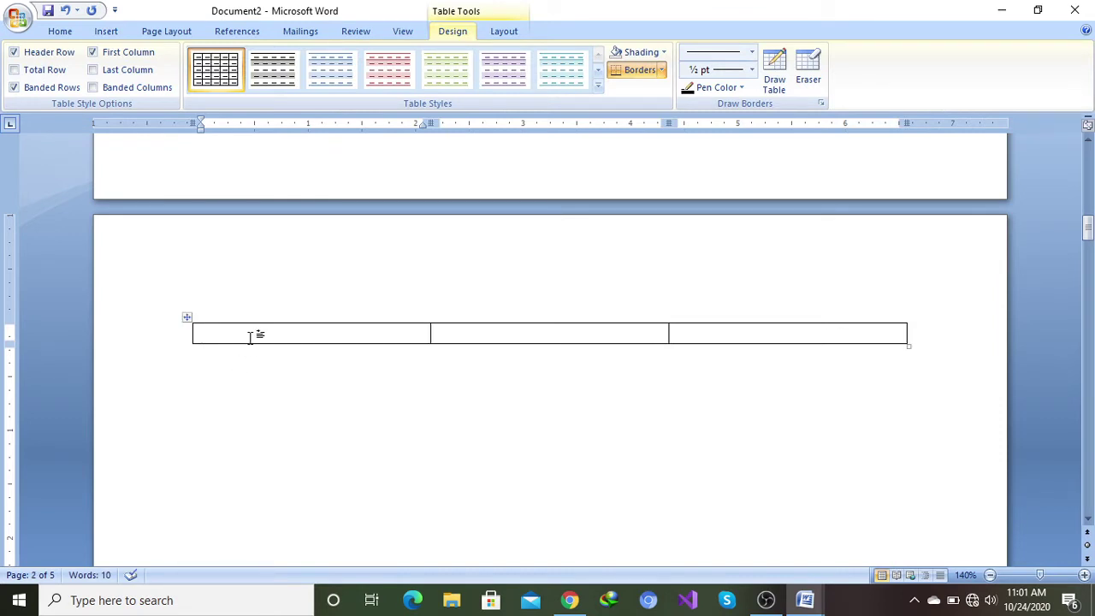
Step: Fill the page 2 table's header row with "S.NO", "LESSON" and "PAGE#"
text(S.NO)
click(488, 335)
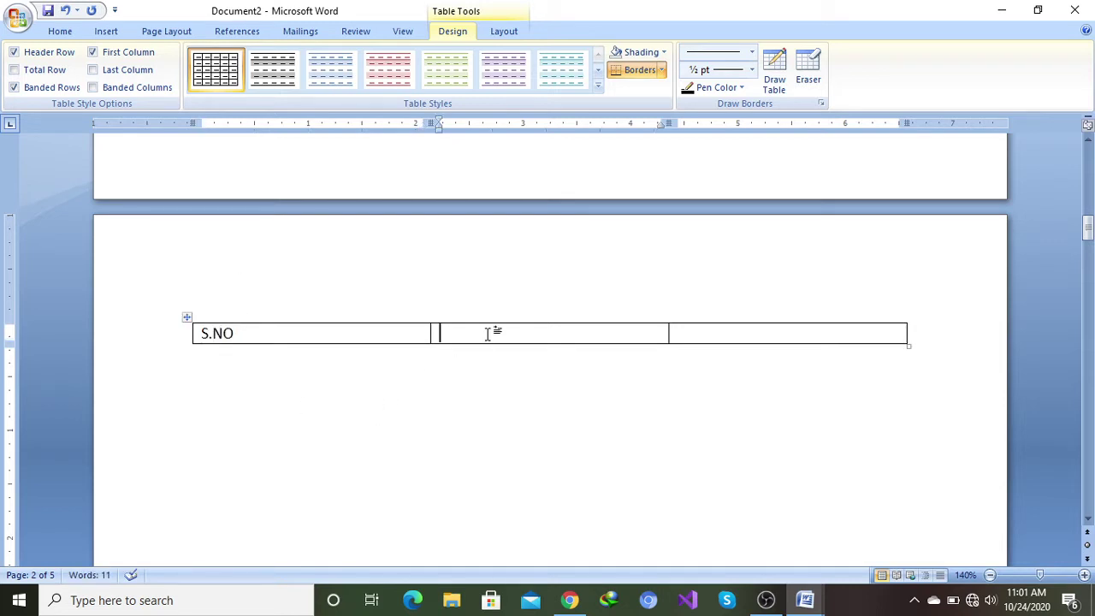
text(LESSO)
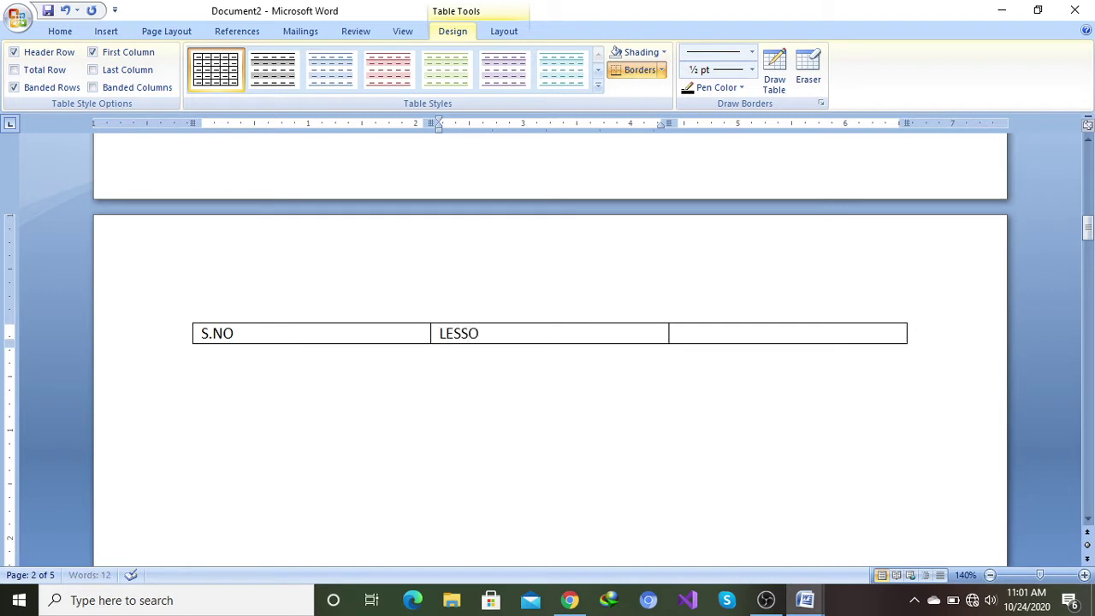
text(N)
click(696, 331)
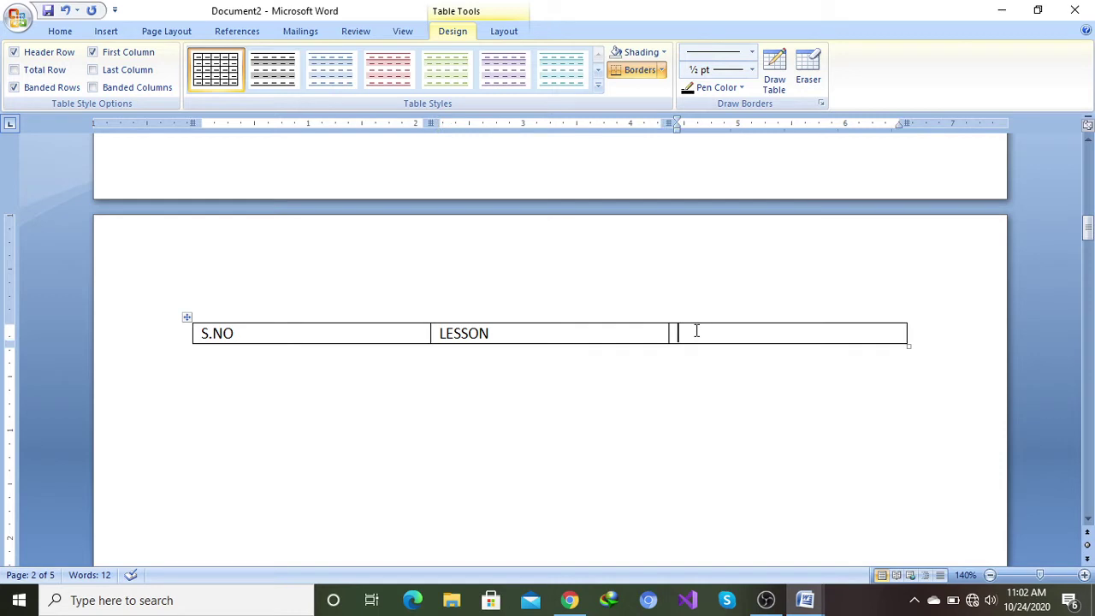
text(PAGE#)
Step: Add a row numbered 1 and insert a hyperlinked cross-reference to the heading text "Types of computer" in its LESSON cell
key(Tab)
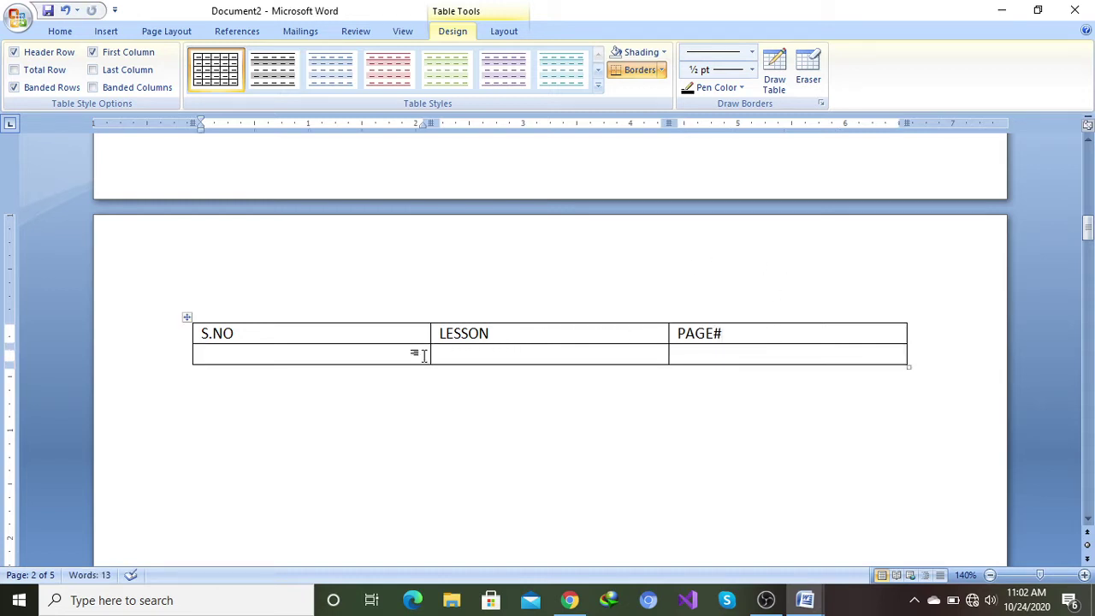
text(1)
click(465, 352)
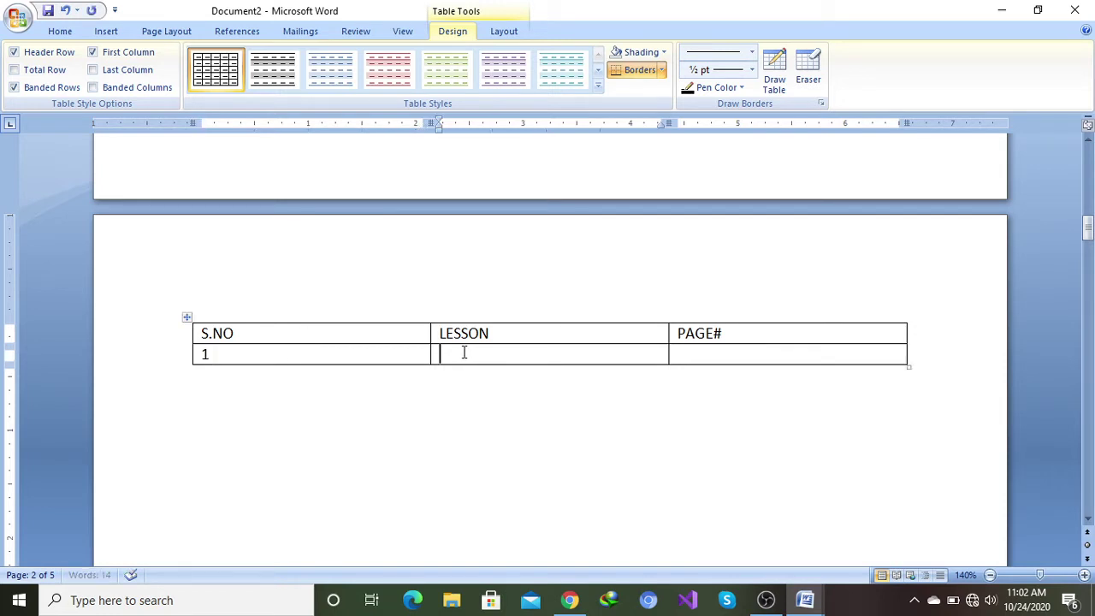
click(107, 32)
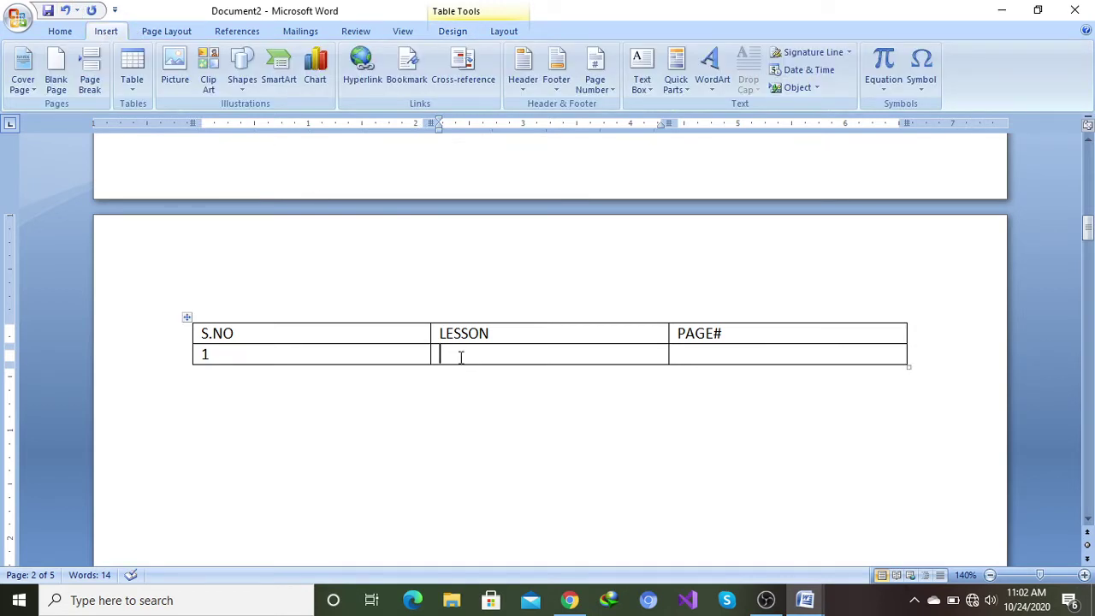
click(462, 70)
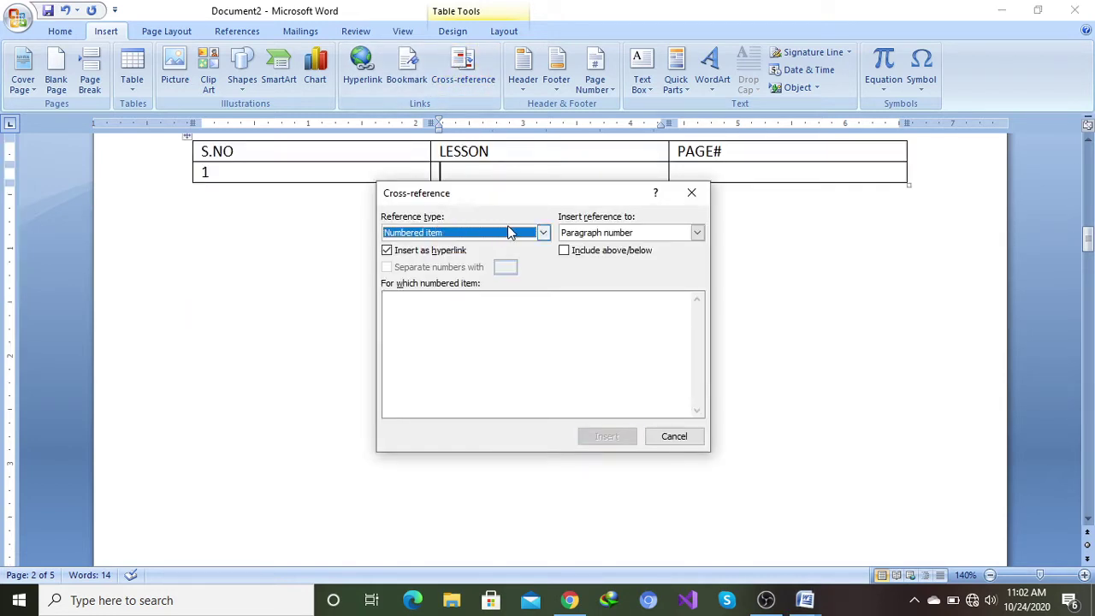
click(543, 232)
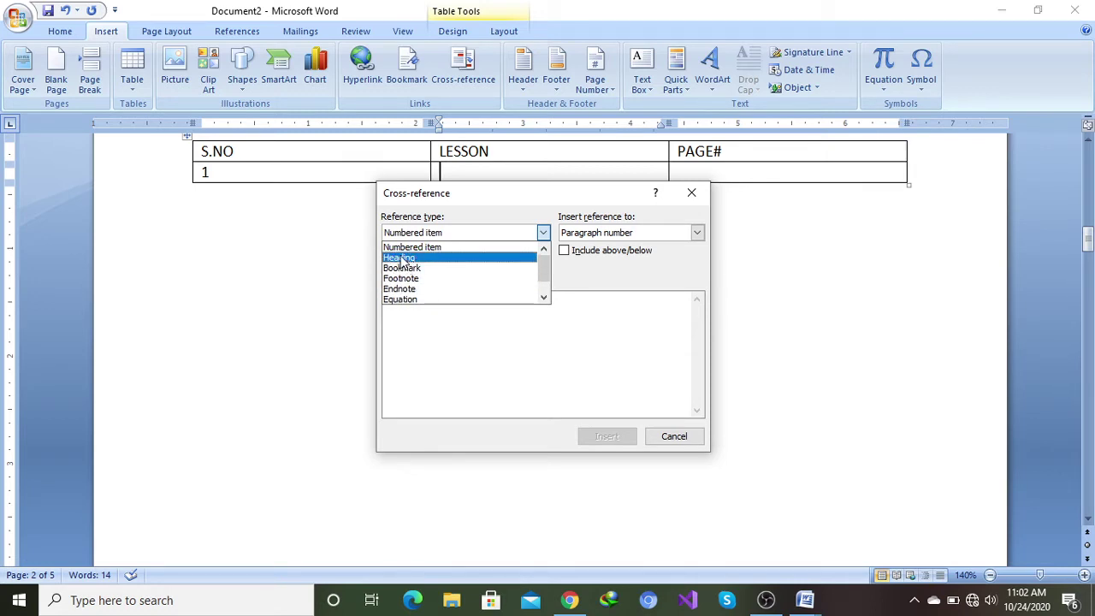
click(401, 258)
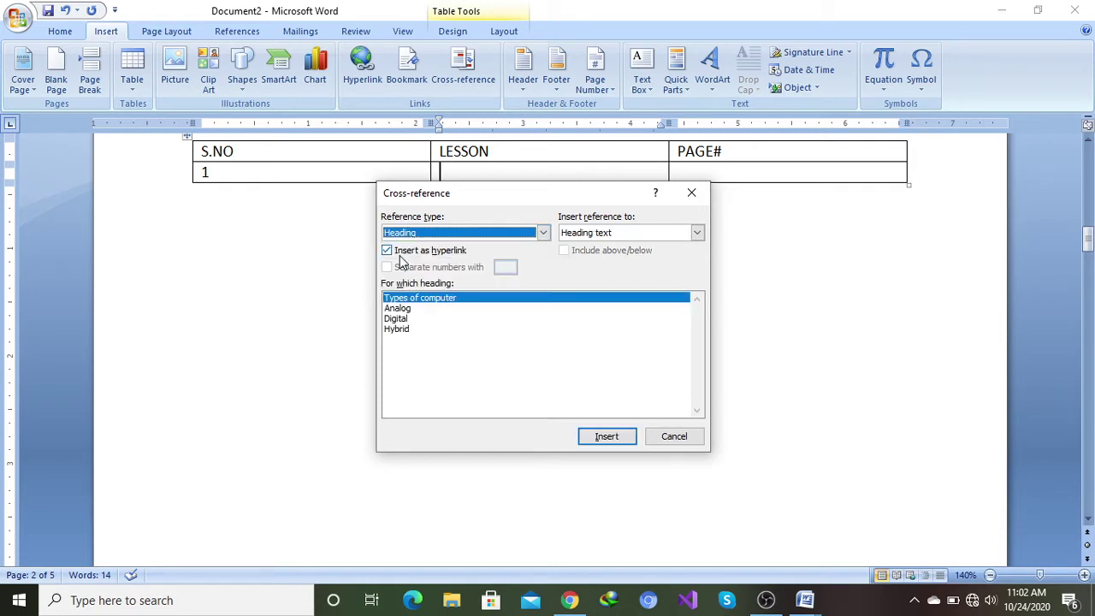
click(424, 298)
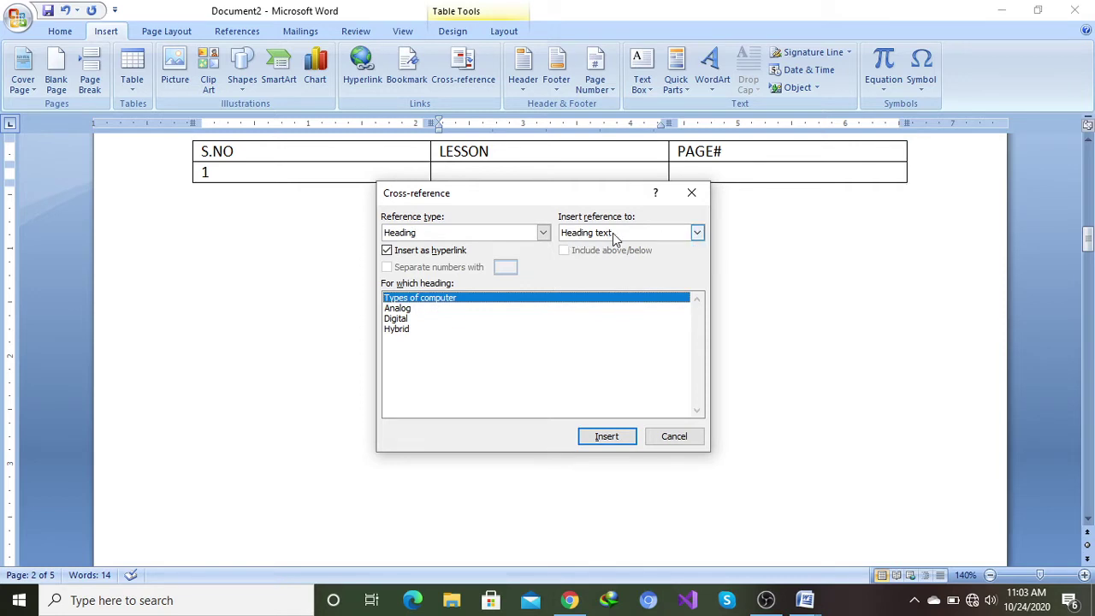
click(607, 436)
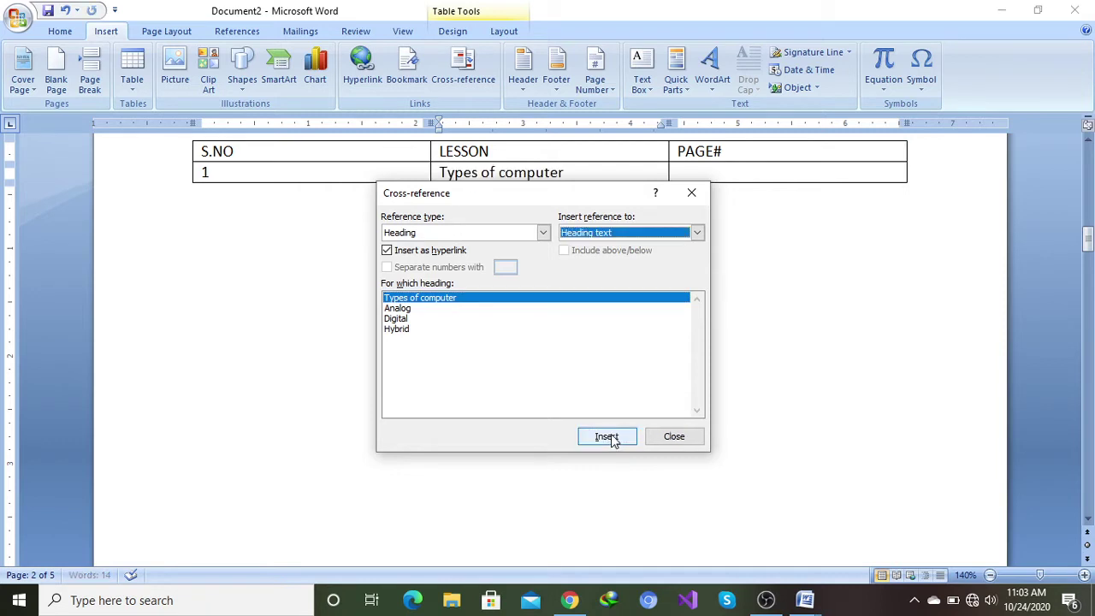
click(674, 437)
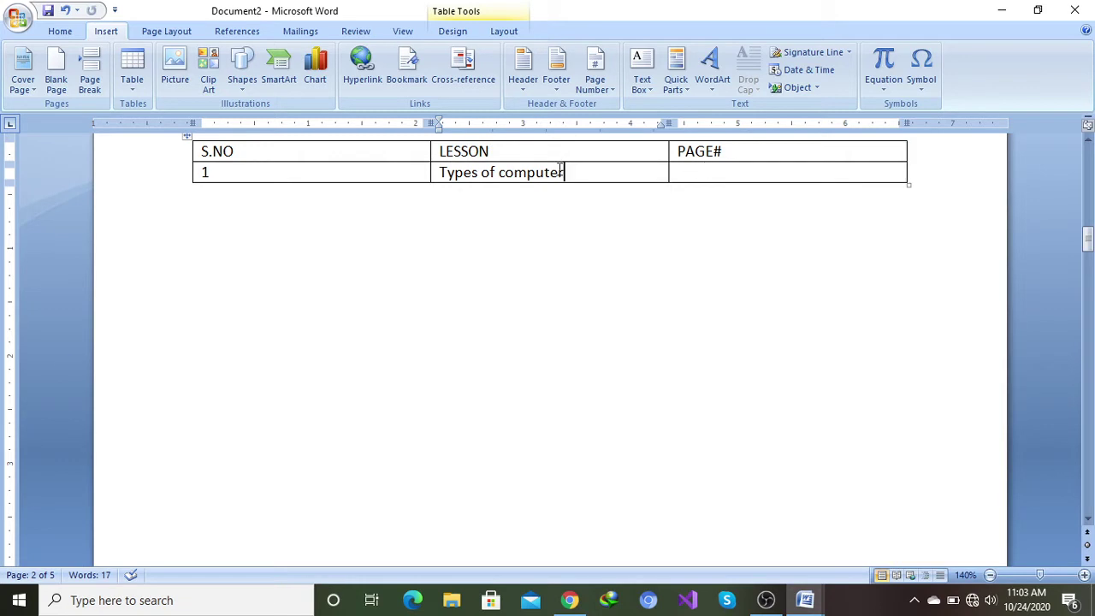
Step: Insert a cross-reference to the page number of the "Types of computer" heading in row 1's PAGE# cell
click(713, 171)
click(463, 68)
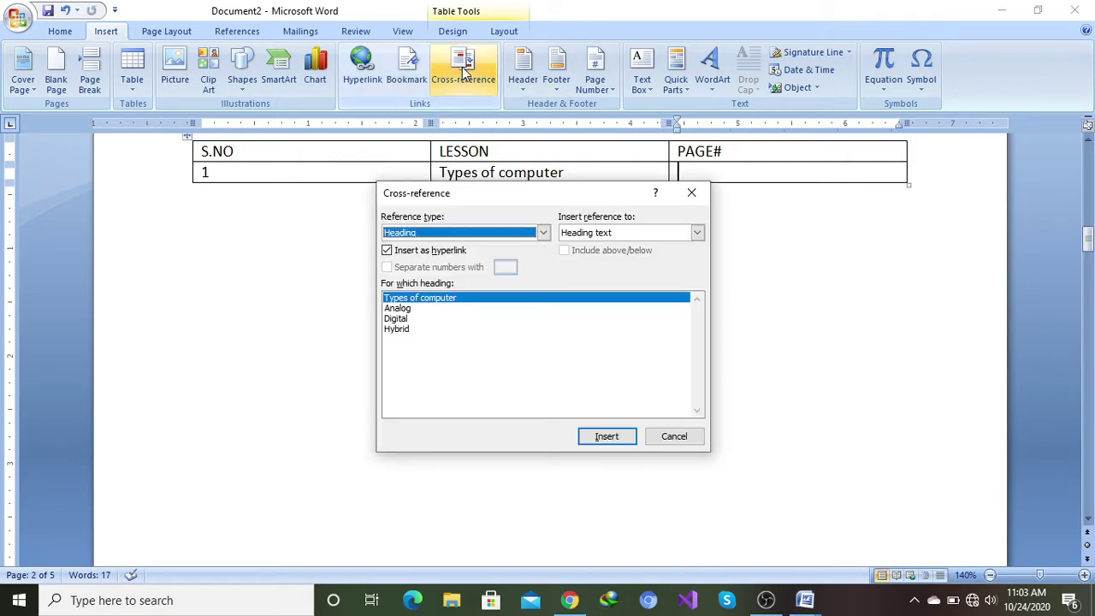
click(544, 233)
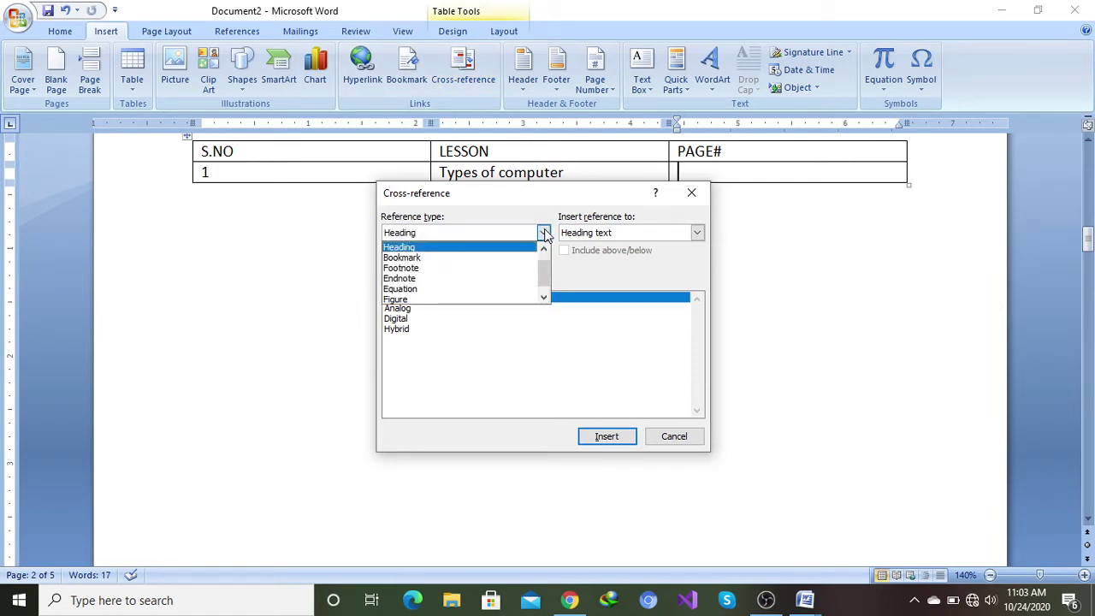
click(430, 247)
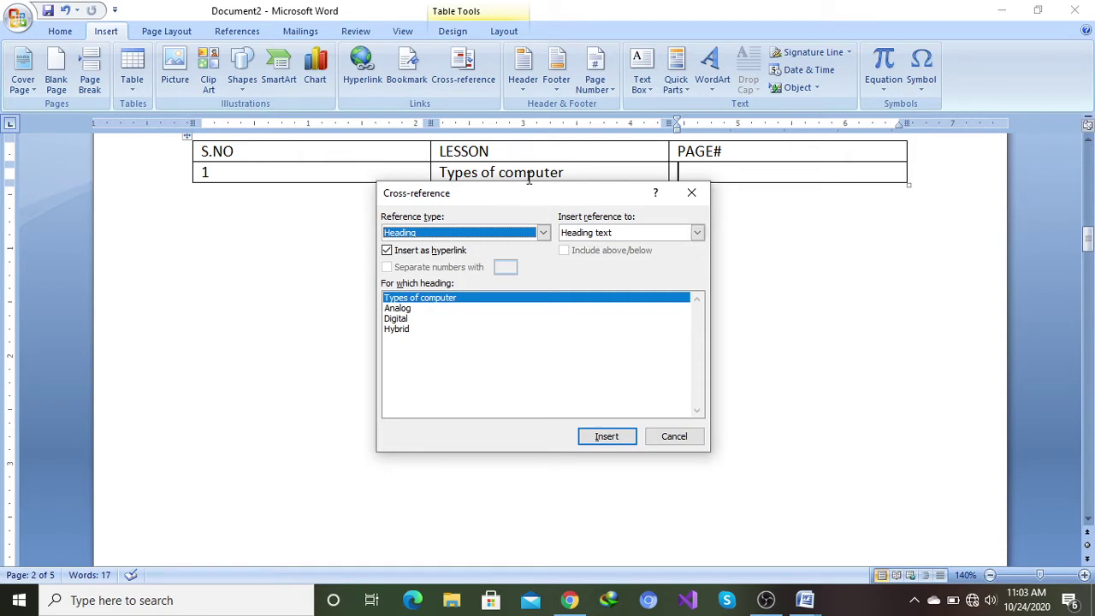
drag(521, 186, 511, 225)
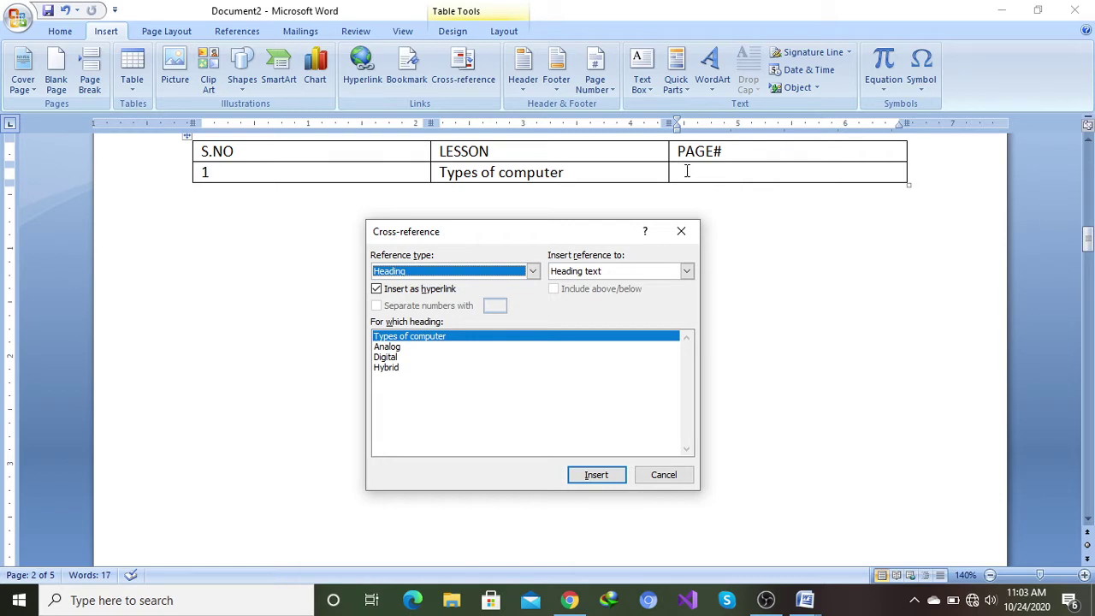
click(686, 271)
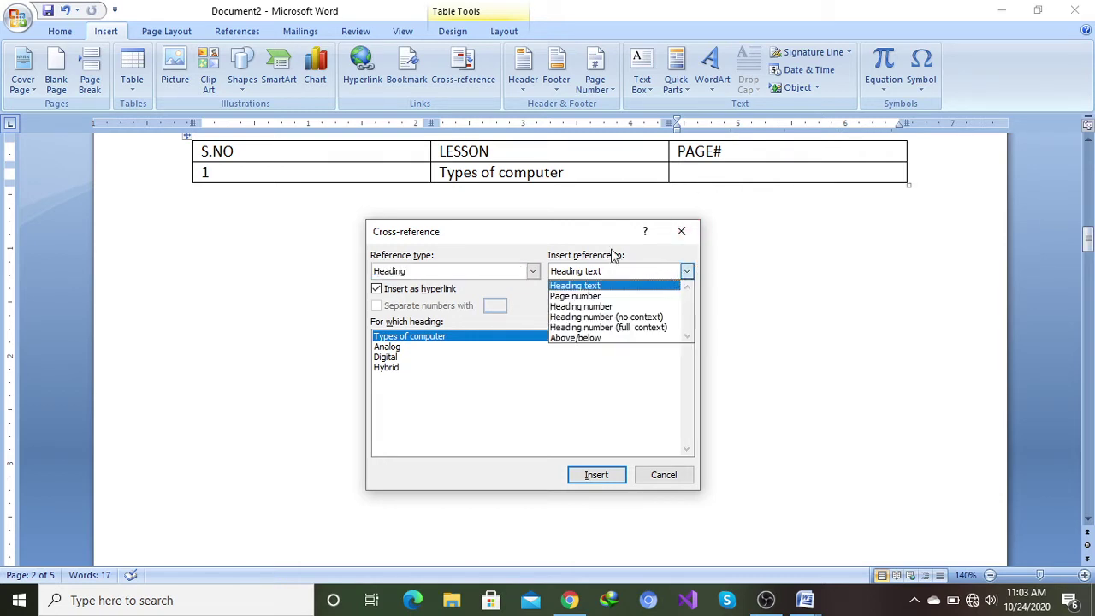
click(596, 296)
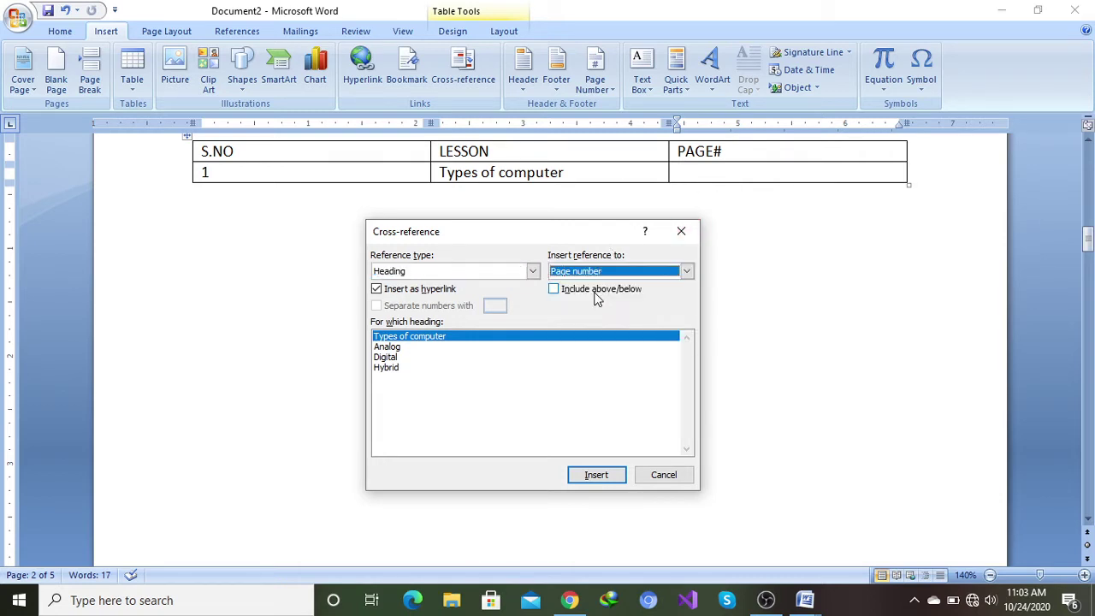
click(587, 475)
click(661, 473)
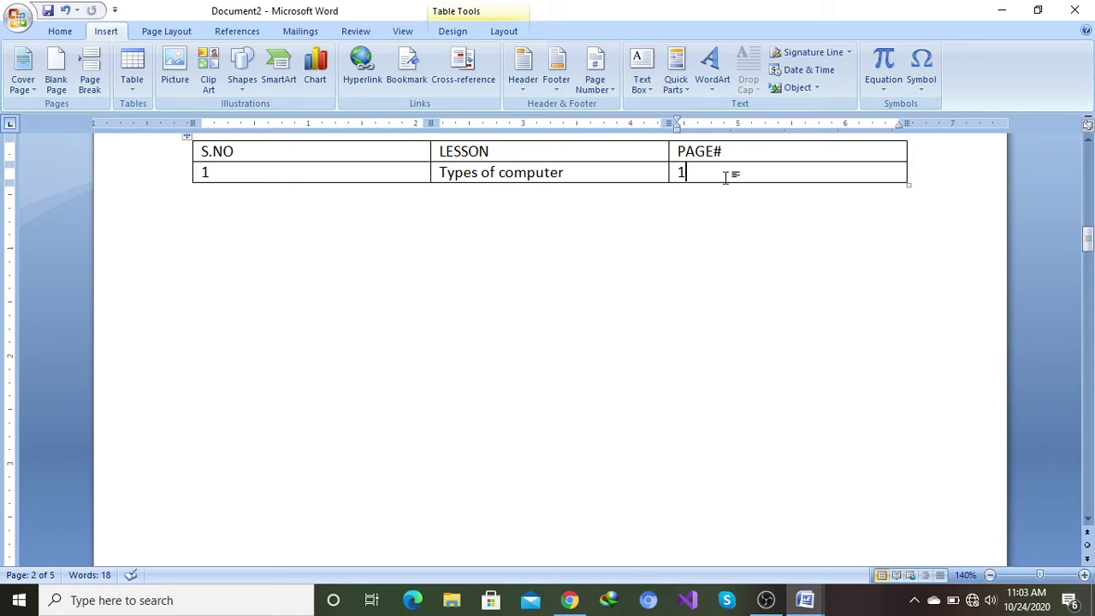
Step: Add three empty rows to the end of the lesson table
key(Tab)
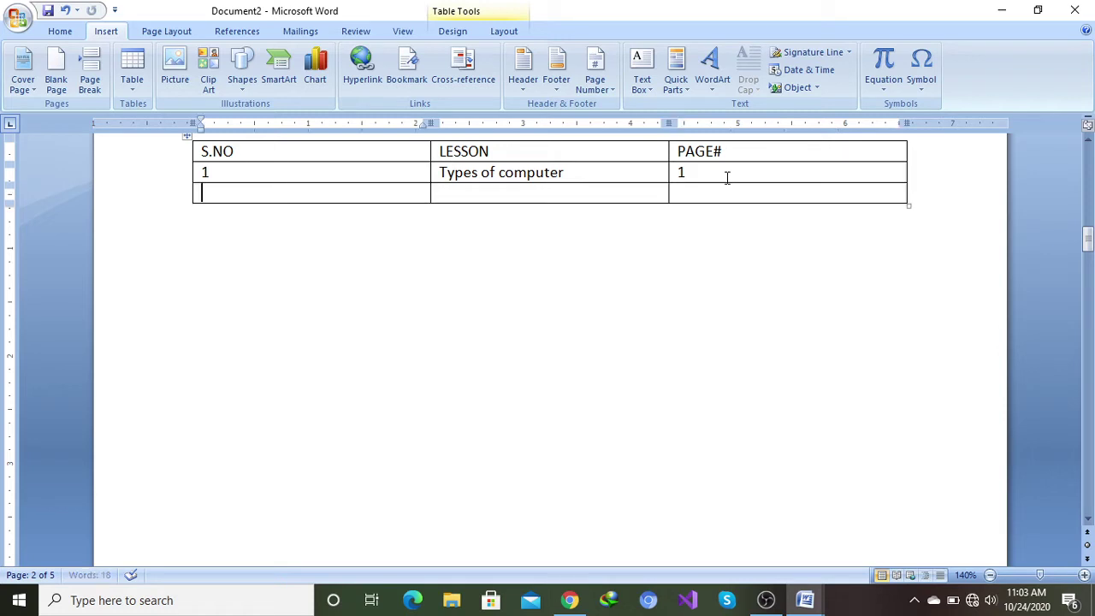
click(719, 197)
key(Tab)
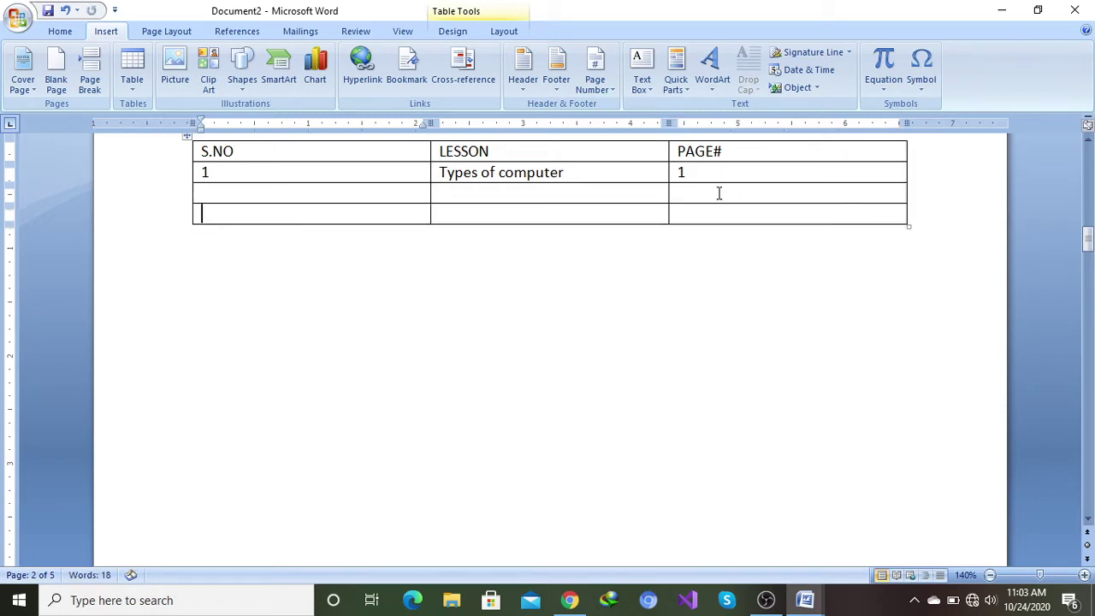
click(711, 215)
key(Tab)
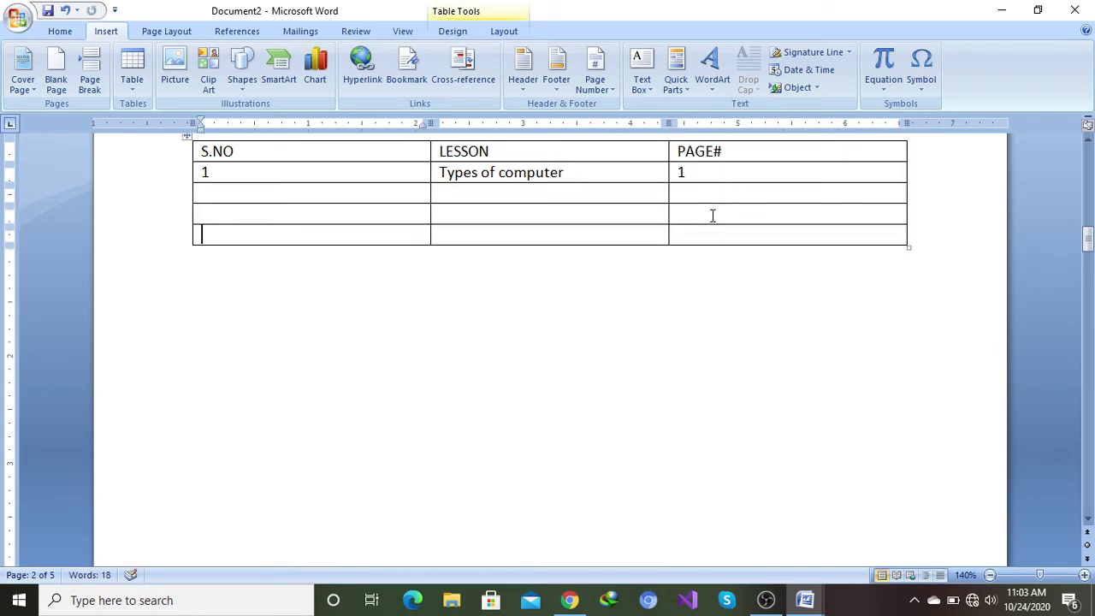
Step: Number the next row 2 and insert a cross-reference to the heading text "Analog" in its LESSON cell
click(295, 196)
text(2)
click(461, 193)
click(463, 69)
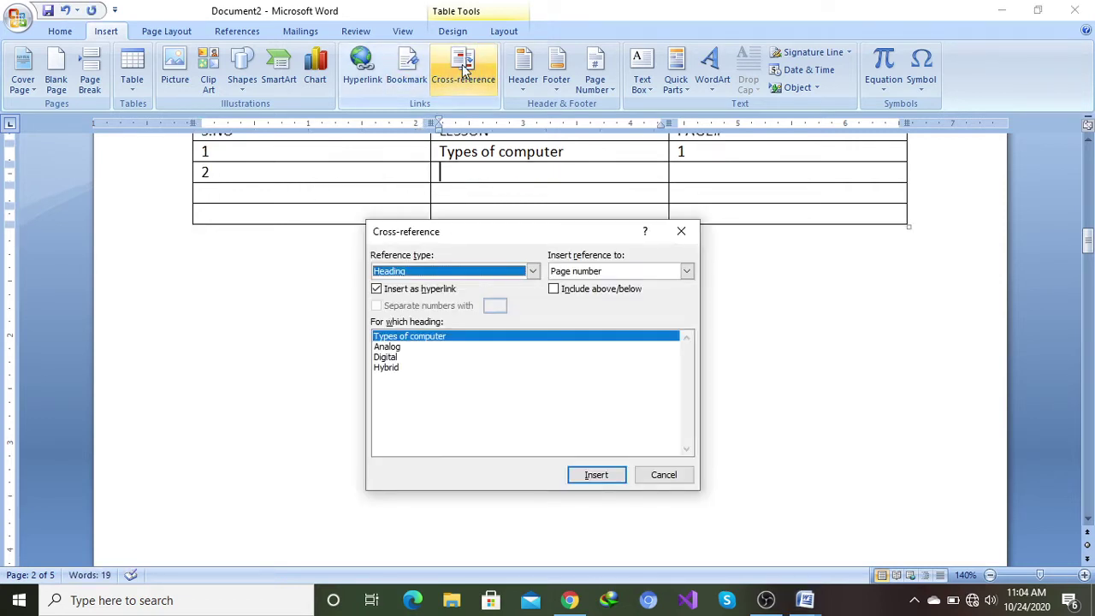
click(391, 347)
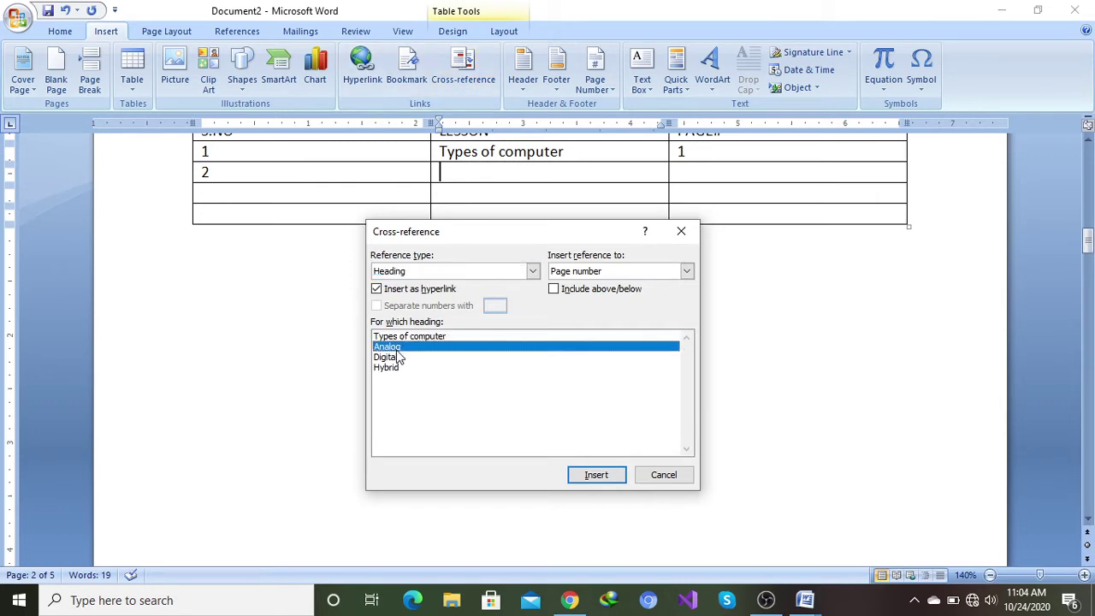
click(686, 270)
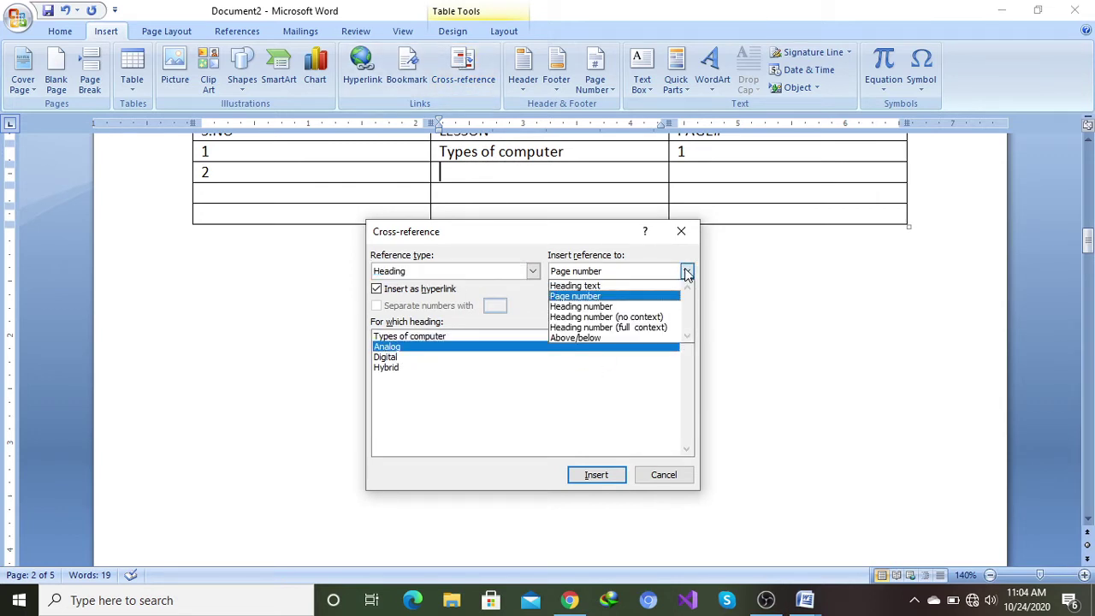
click(590, 287)
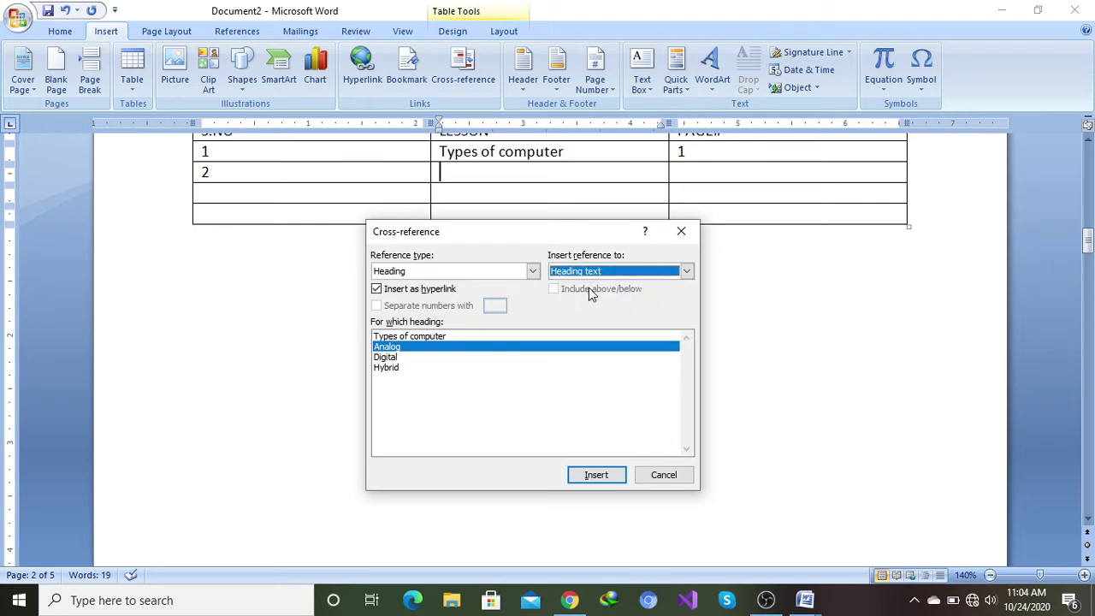
click(595, 474)
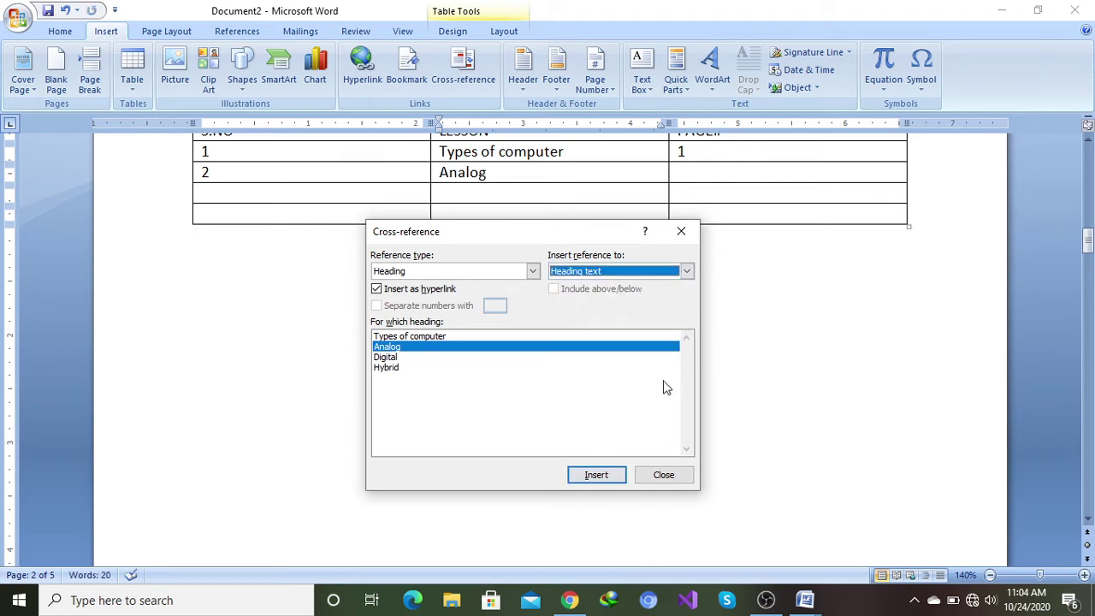
click(667, 475)
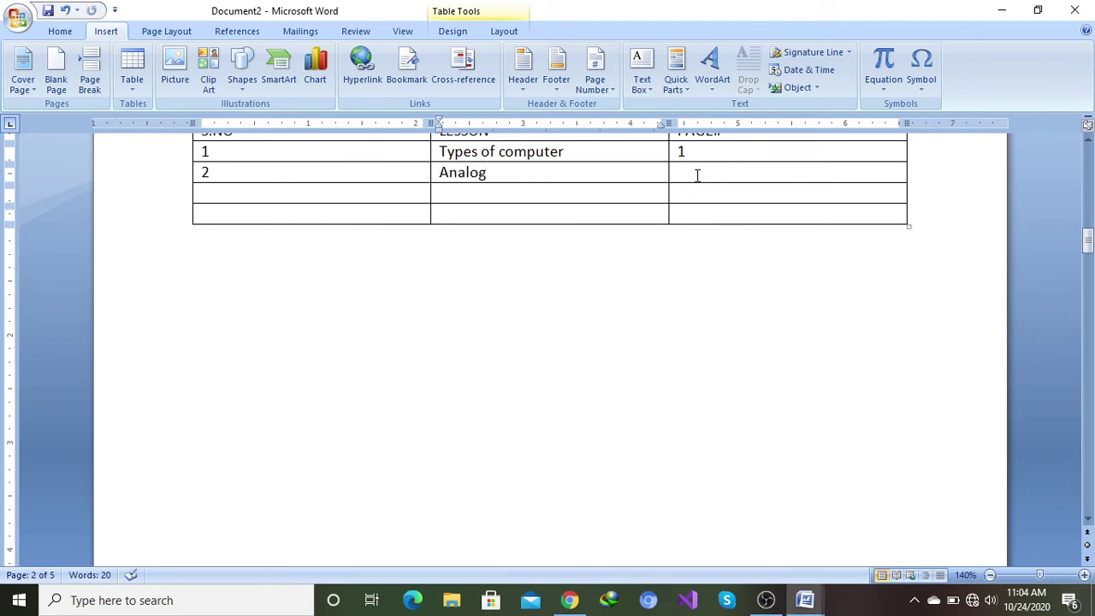
Step: Insert a cross-reference to the page number of the "Analog" heading in row 2's PAGE# cell
click(697, 175)
click(462, 63)
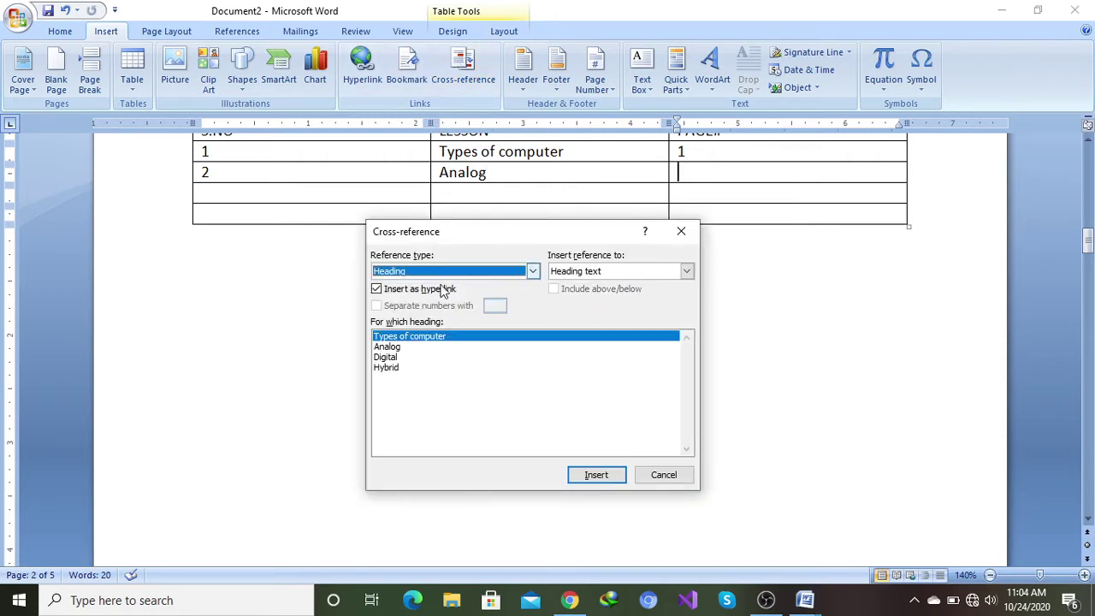
click(433, 347)
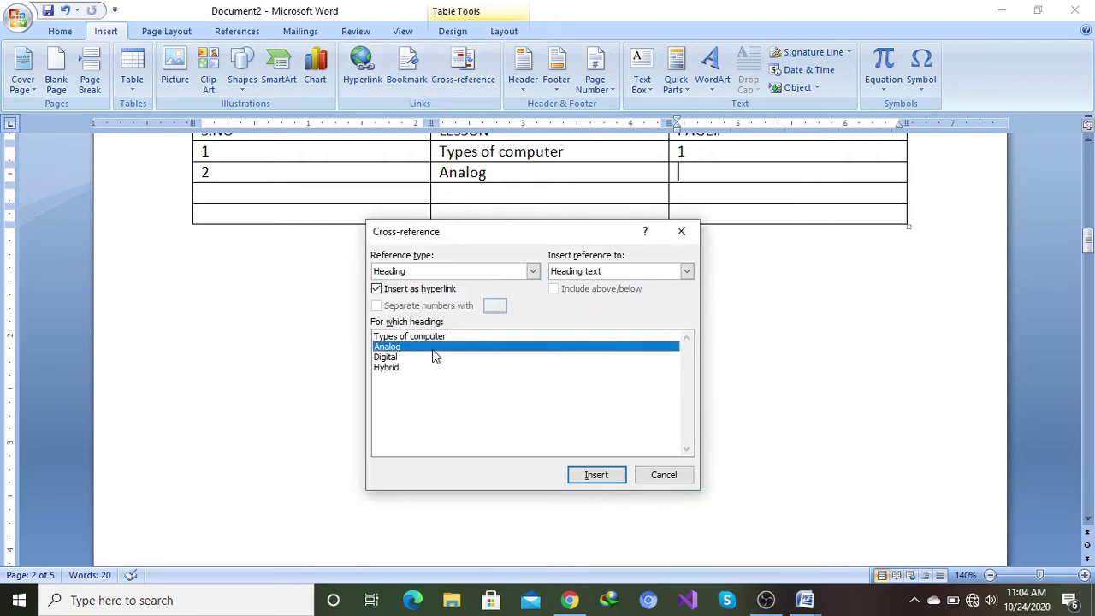
click(686, 272)
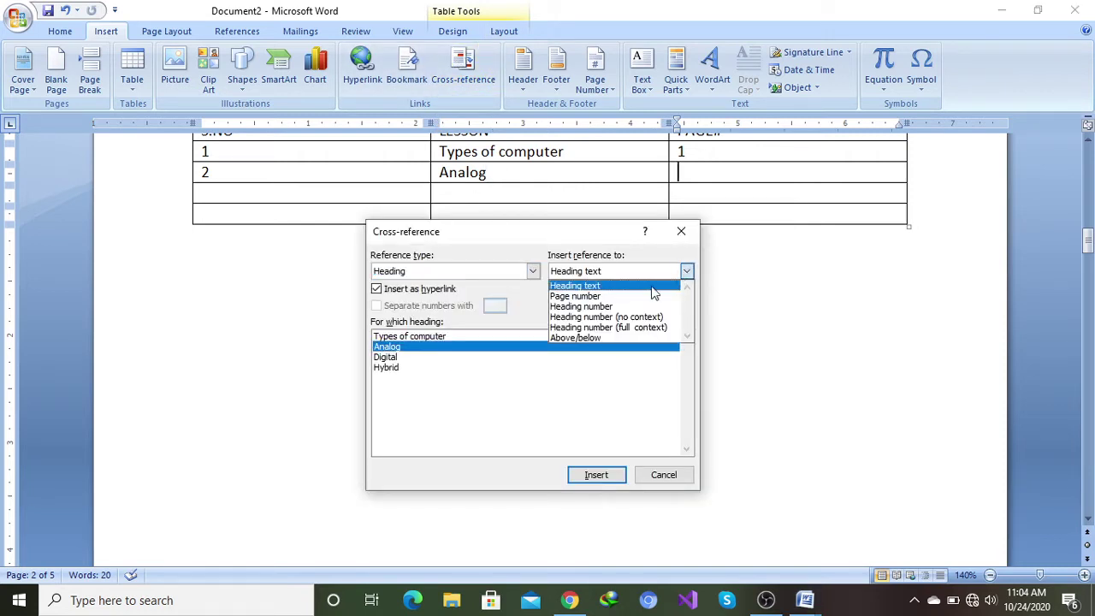
click(598, 297)
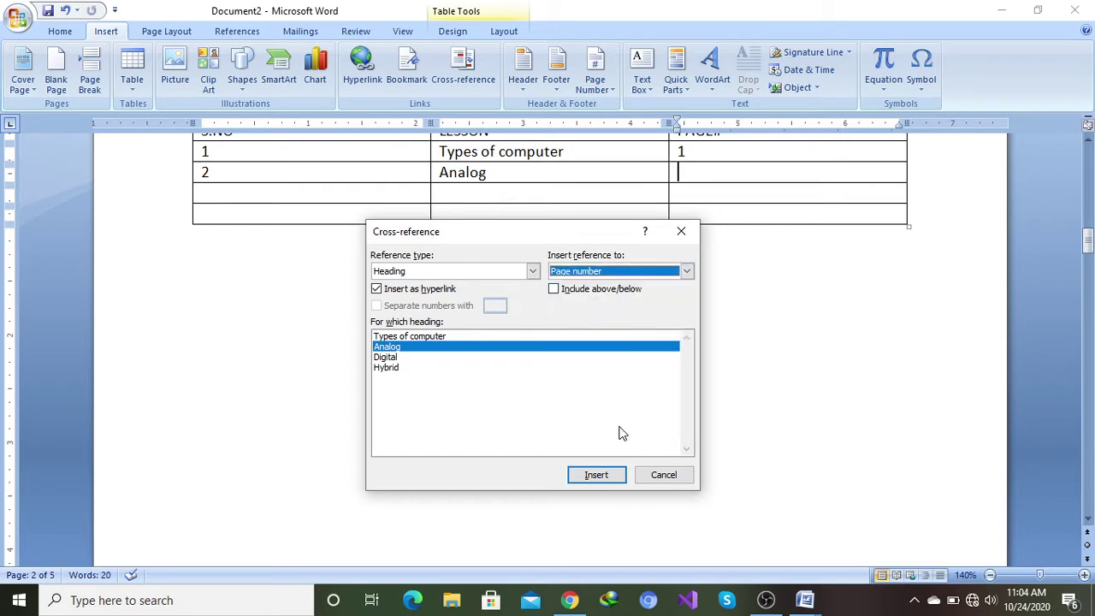
click(585, 478)
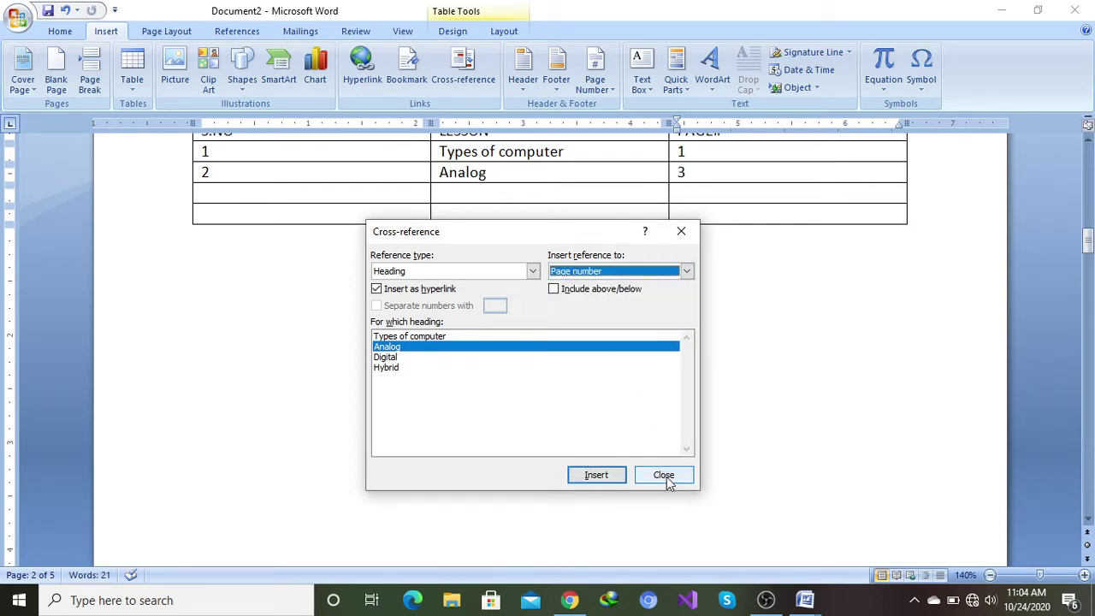
click(664, 475)
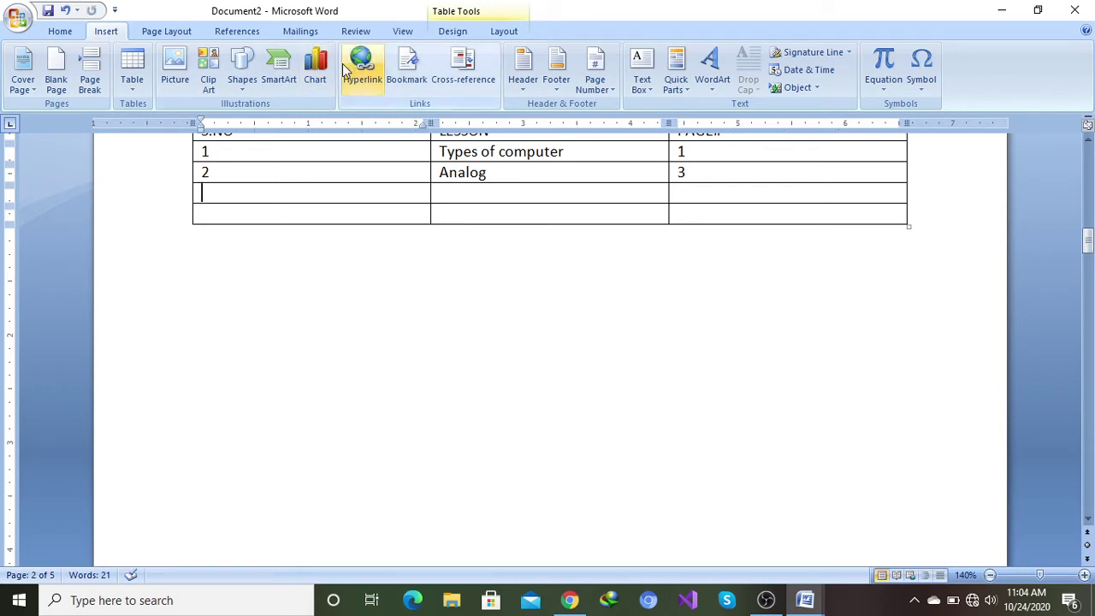
Step: Number the next row 3 and insert a cross-reference to the heading text "Digital" in its LESSON cell
text(3)
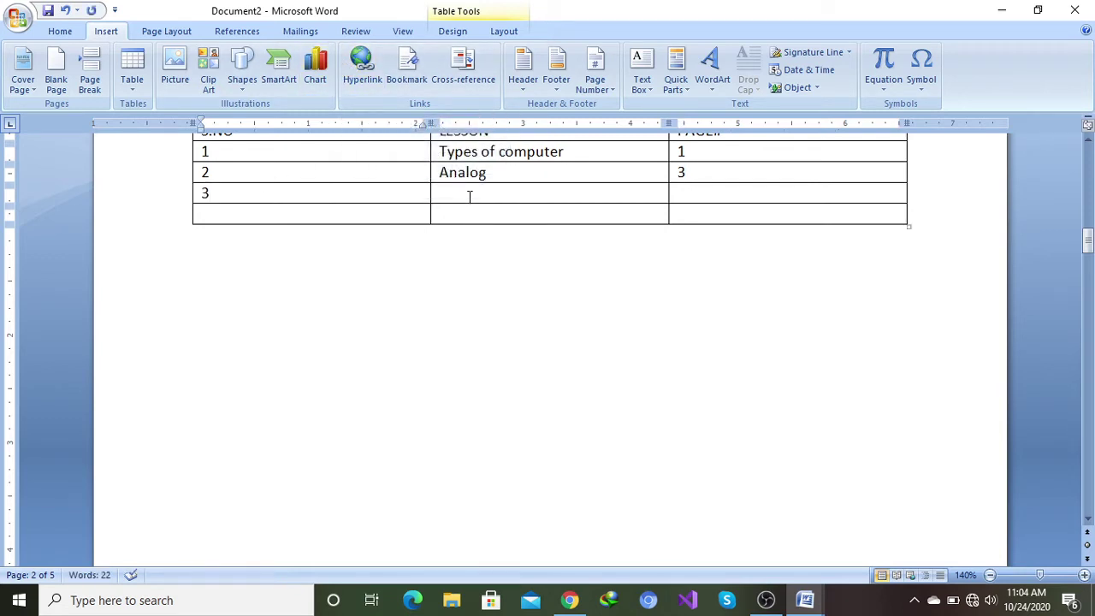
key(Tab)
click(460, 73)
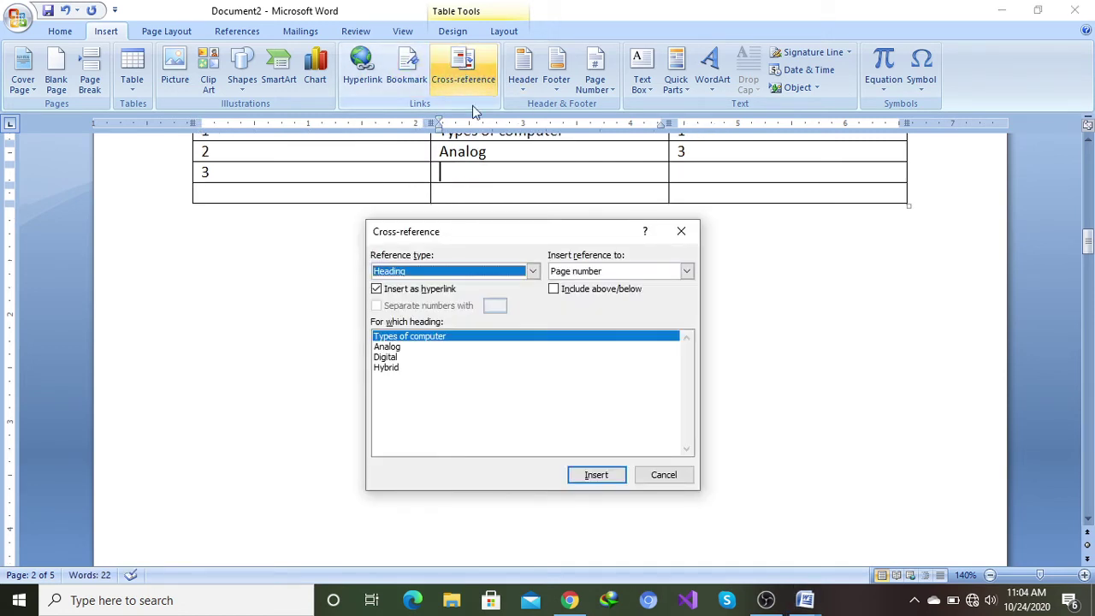
click(390, 357)
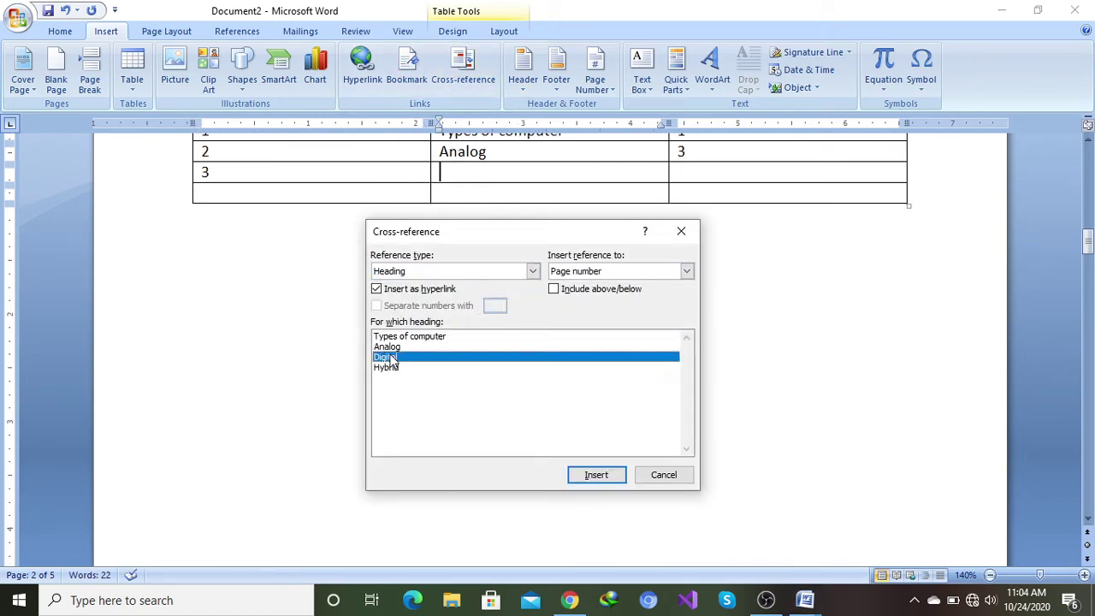
click(686, 271)
click(599, 286)
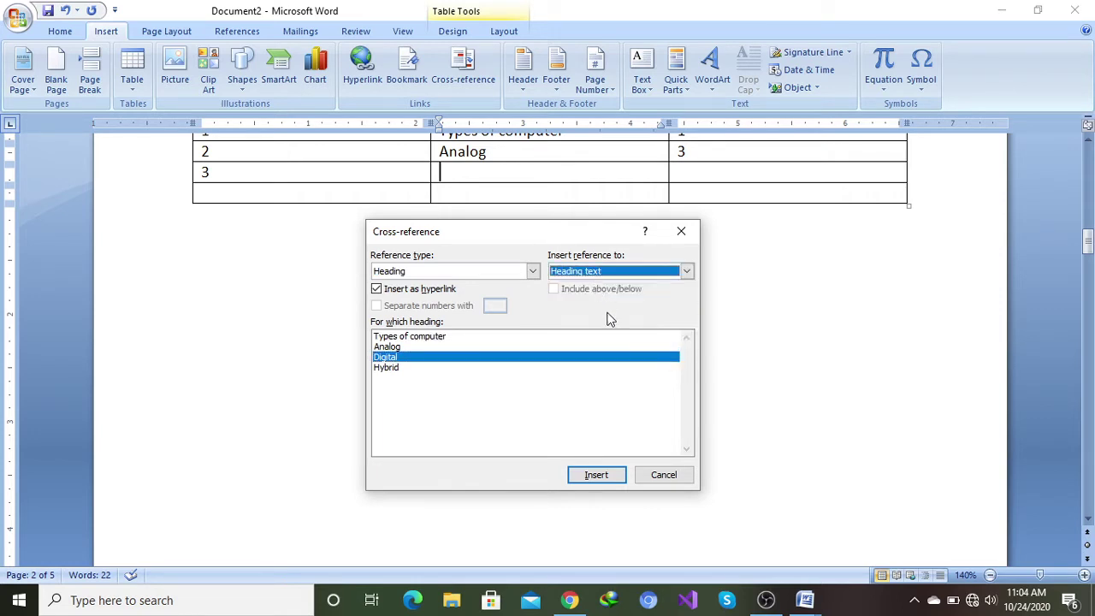
click(607, 478)
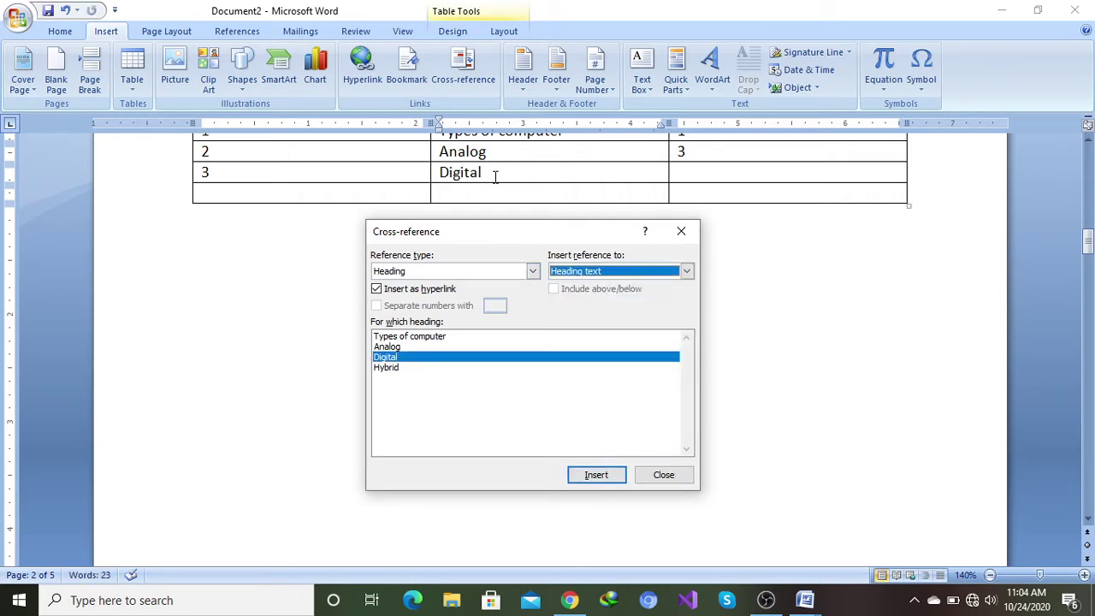
click(665, 475)
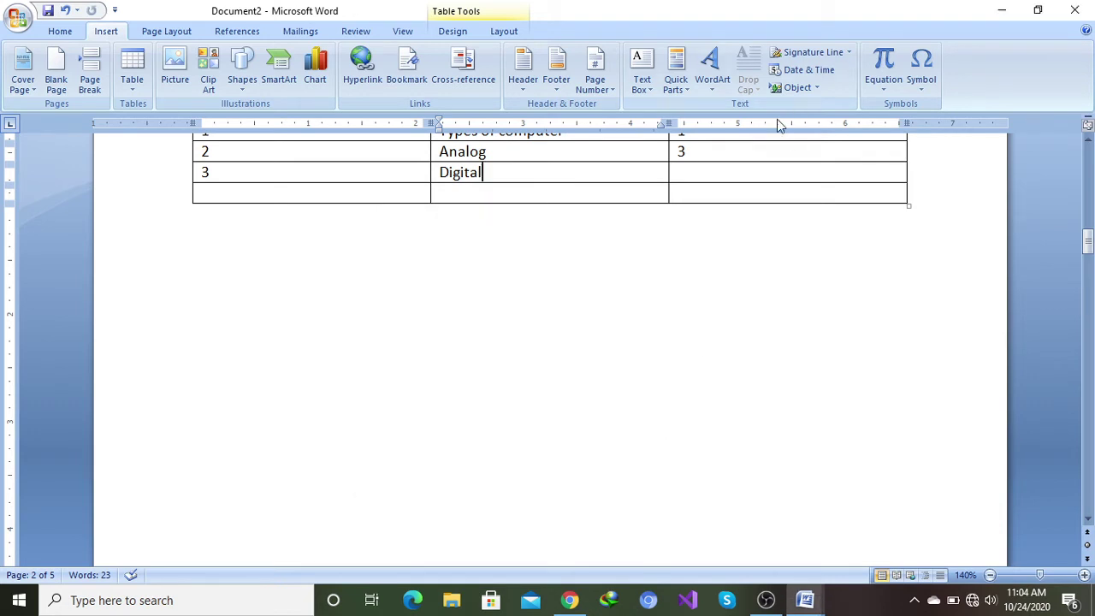
Step: Insert a cross-reference to the page number of the "Digital" heading in row 3's PAGE# cell
click(720, 171)
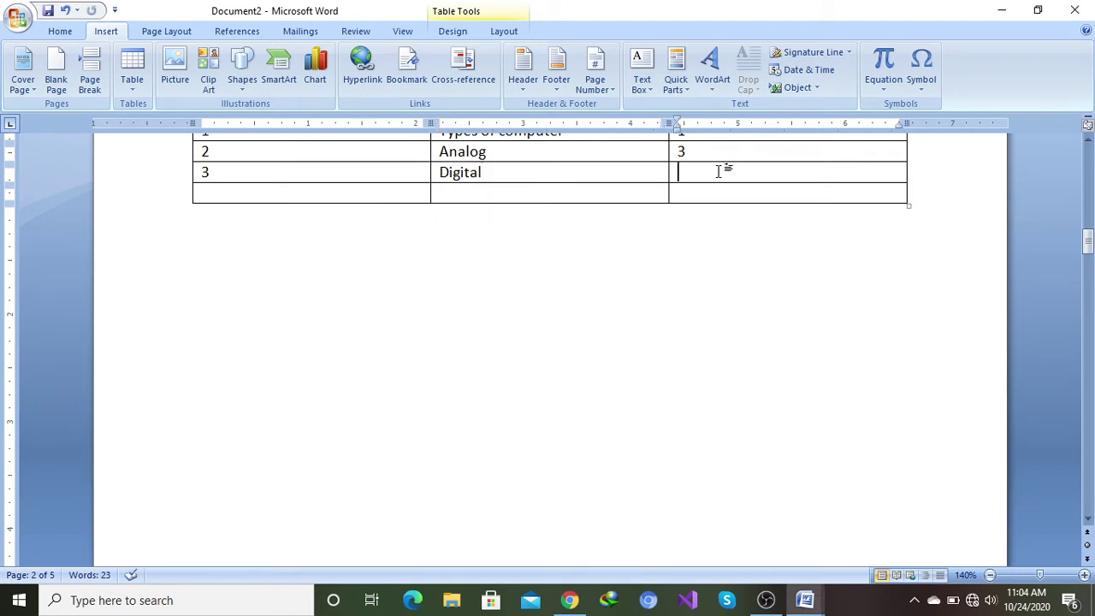
click(462, 68)
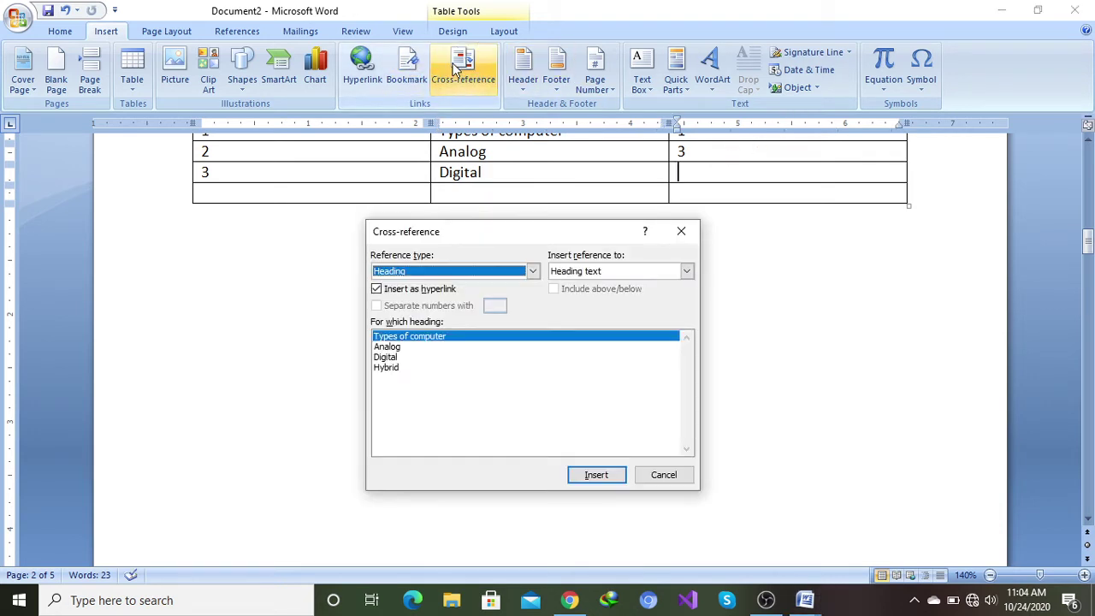
click(399, 357)
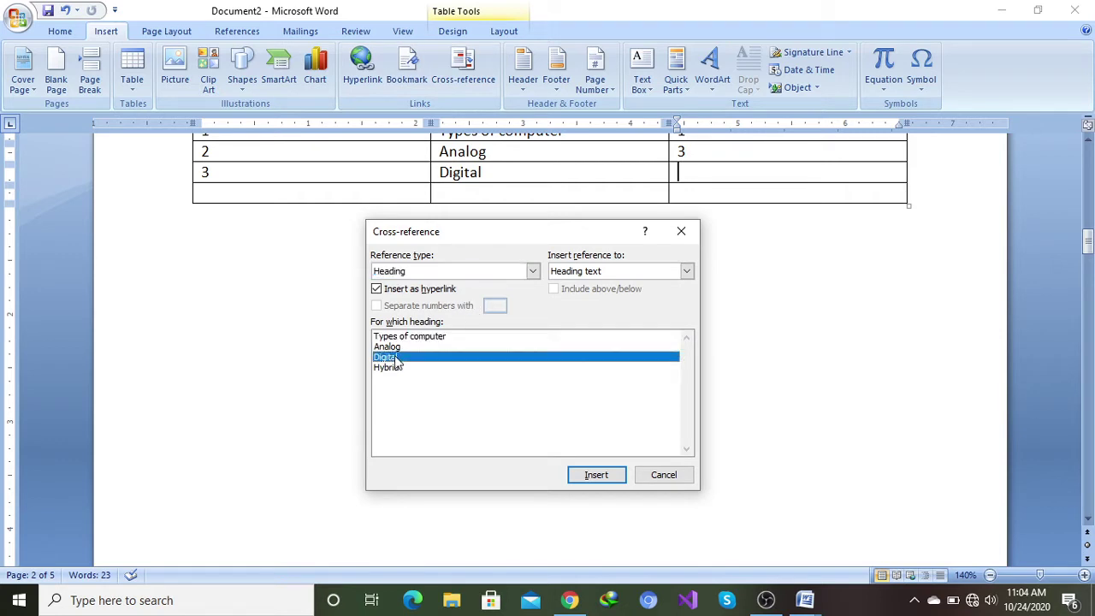
click(686, 271)
click(581, 297)
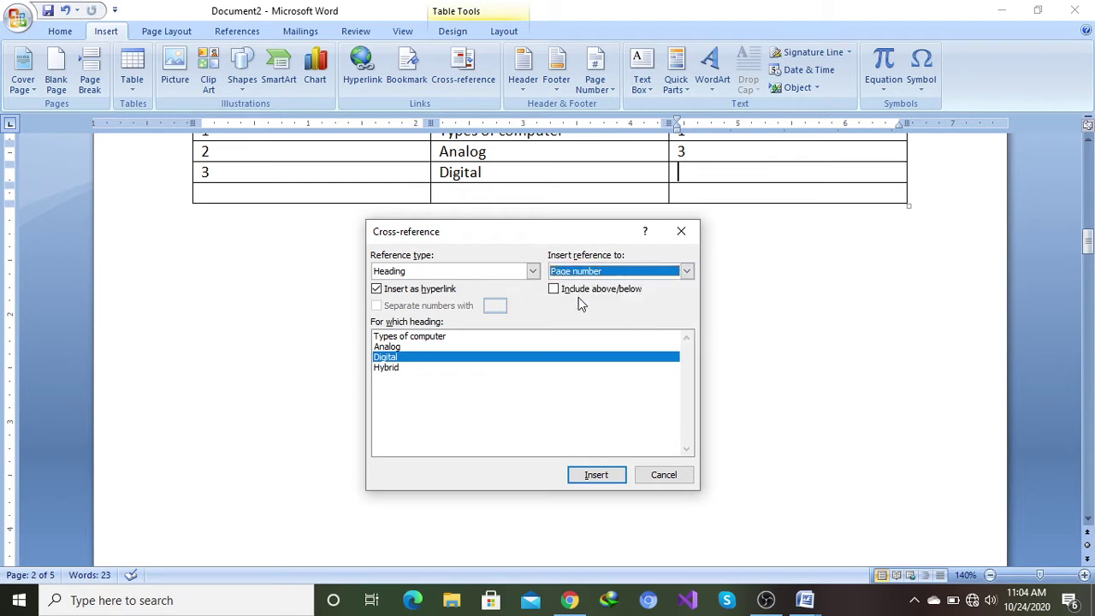
click(588, 477)
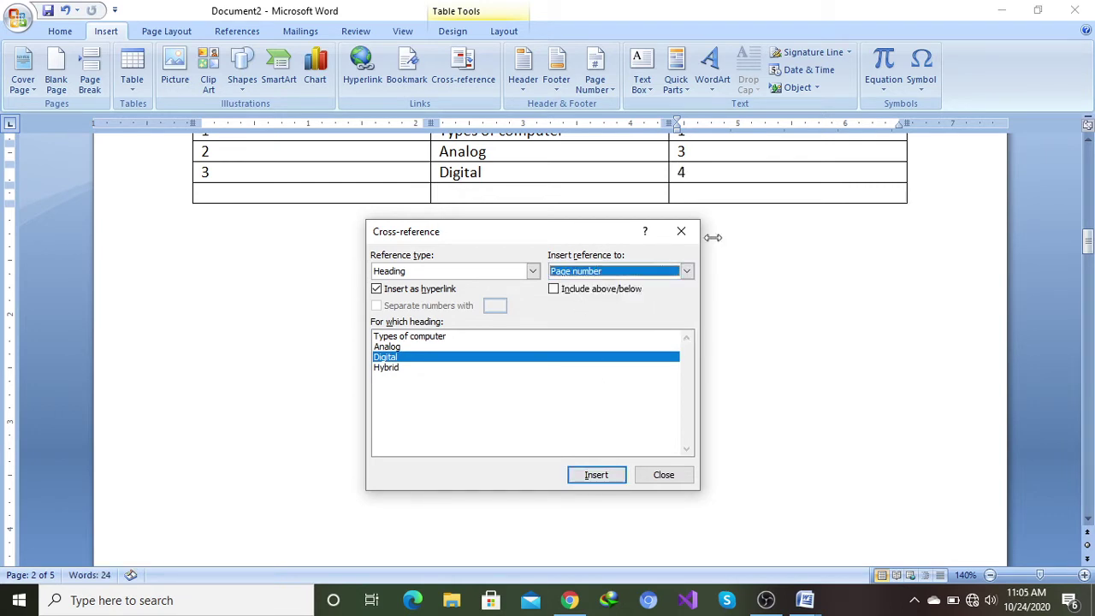
click(665, 476)
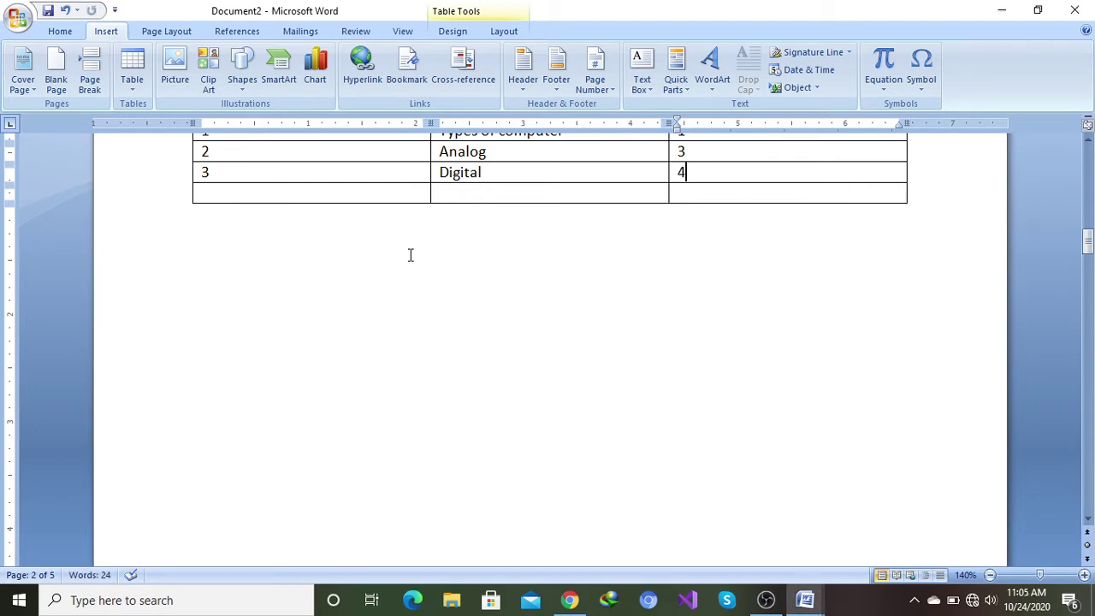
Step: Number the last row 4 and insert a cross-reference to the heading text "Hybrid" in its LESSON cell
click(286, 194)
text(4)
click(458, 193)
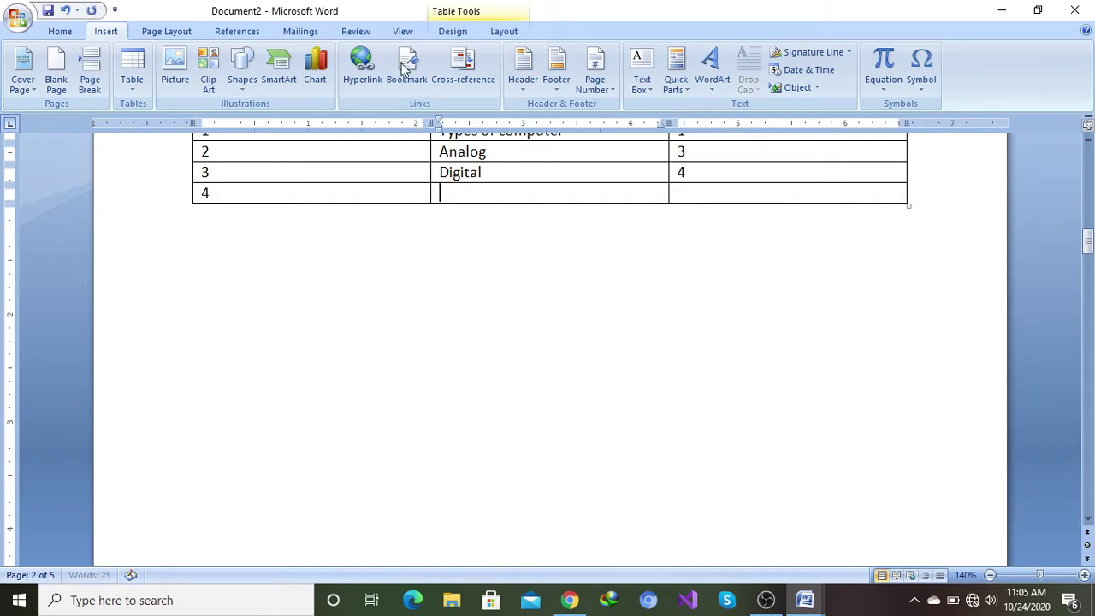
click(462, 62)
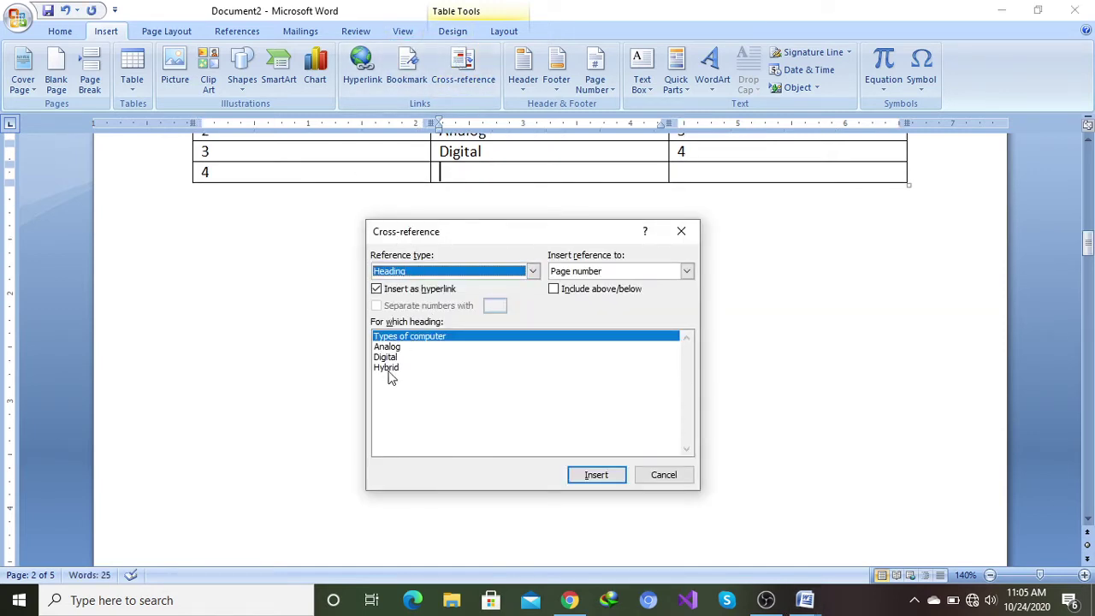
click(386, 367)
click(686, 271)
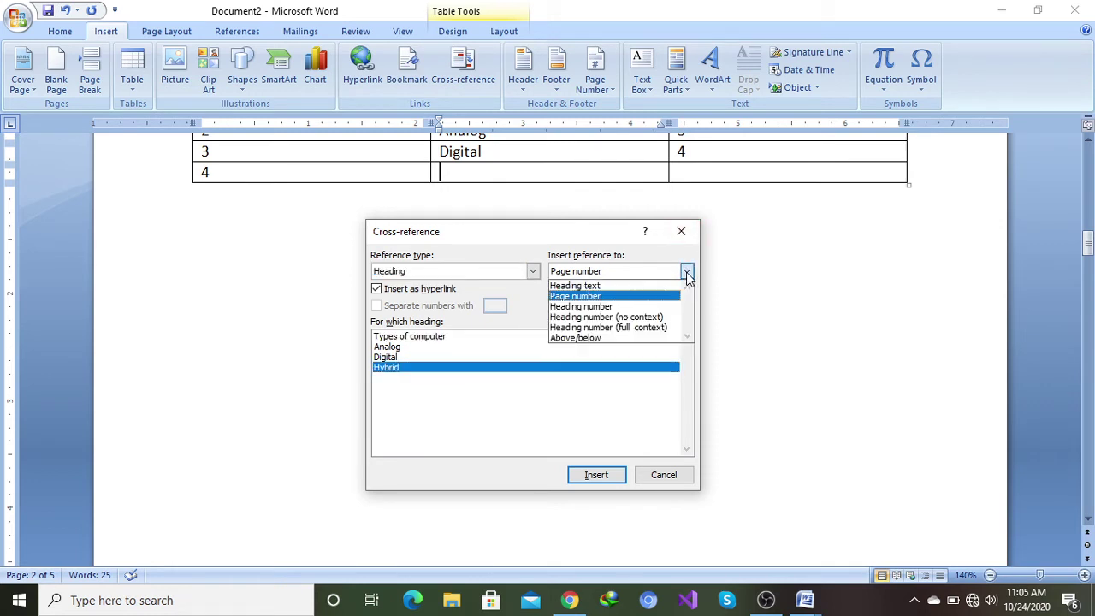
click(596, 287)
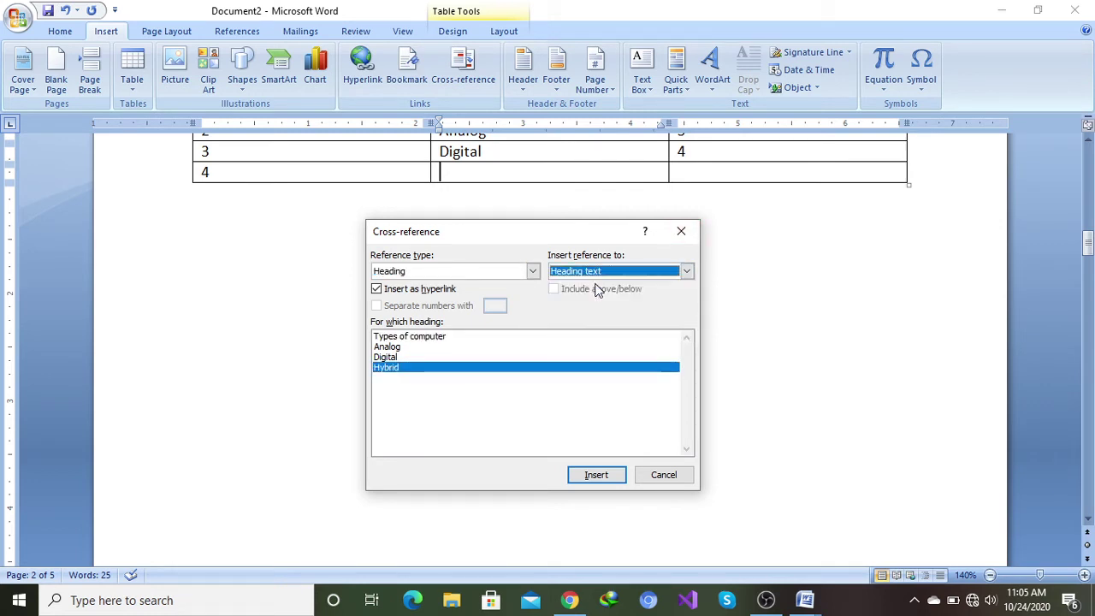
click(593, 475)
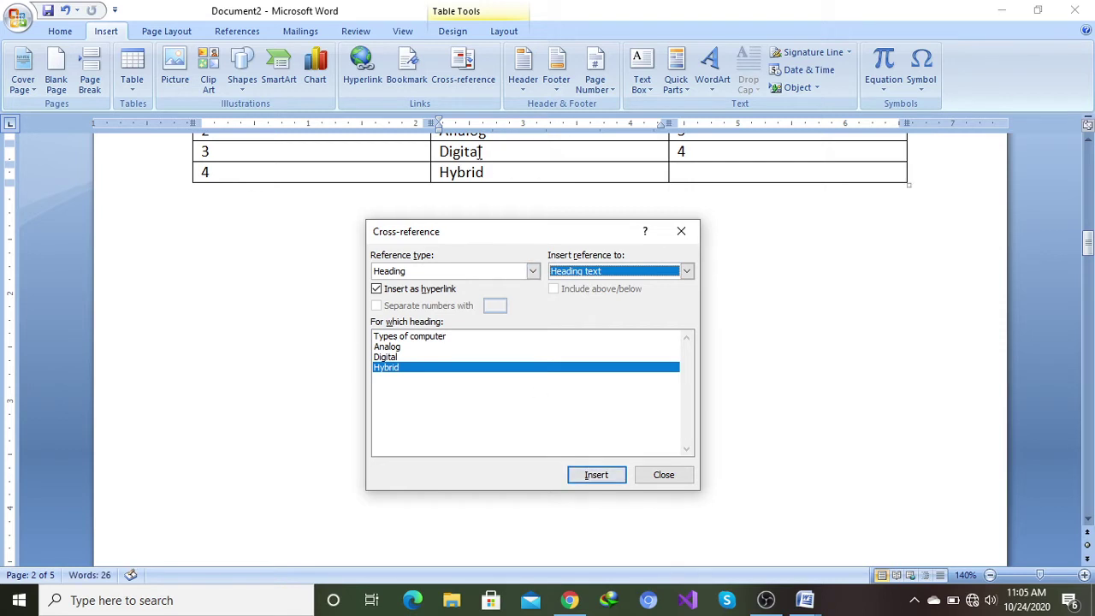
click(663, 475)
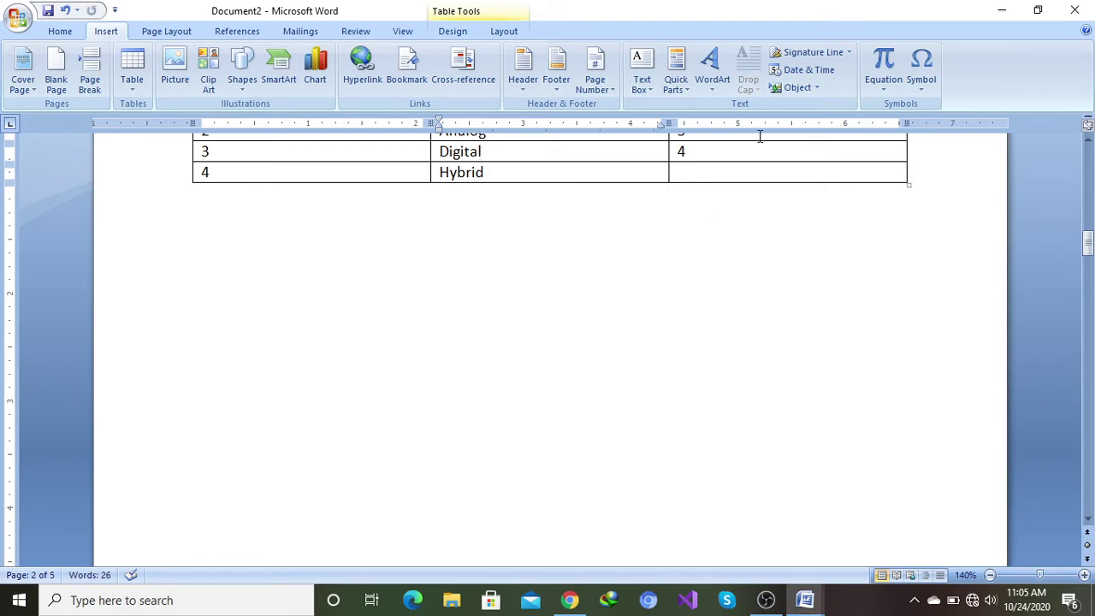
Step: Insert a cross-reference to the page number of the "Hybrid" heading in row 4's PAGE# cell
click(719, 172)
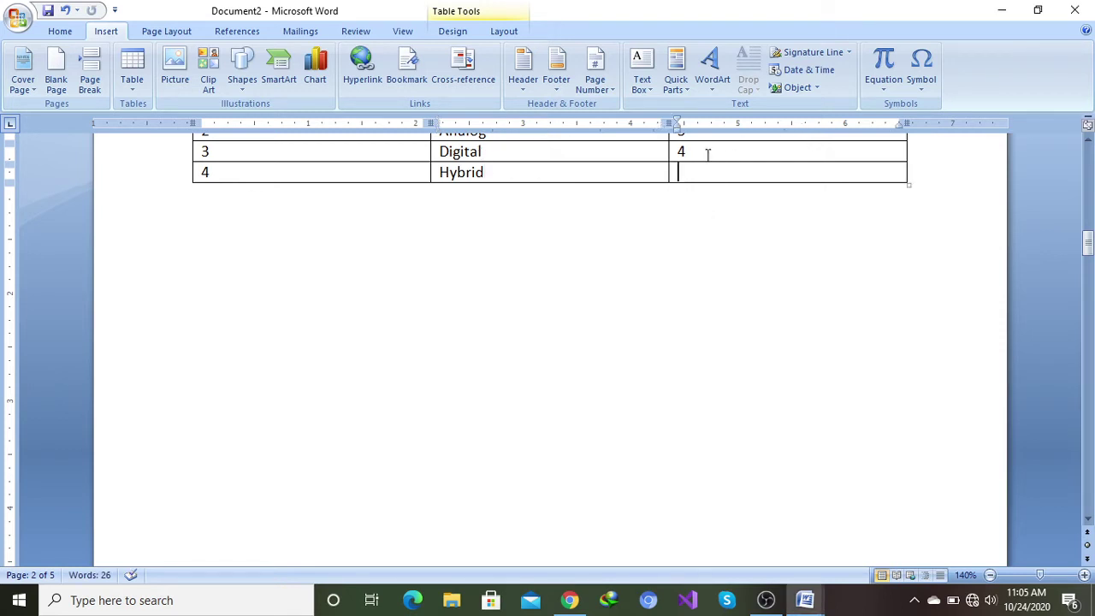
click(459, 58)
click(389, 368)
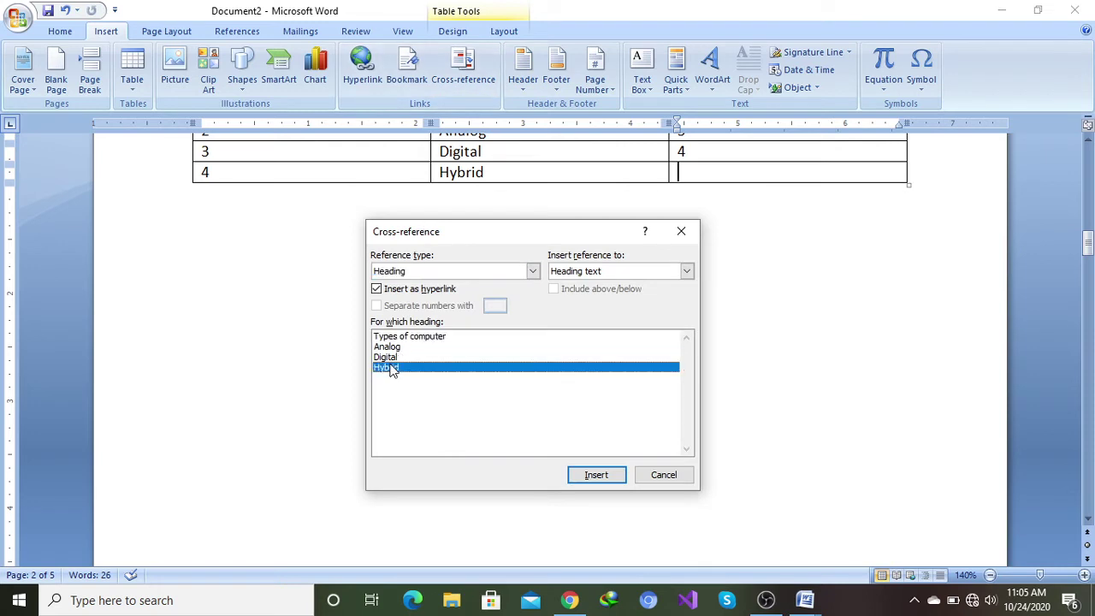
click(686, 271)
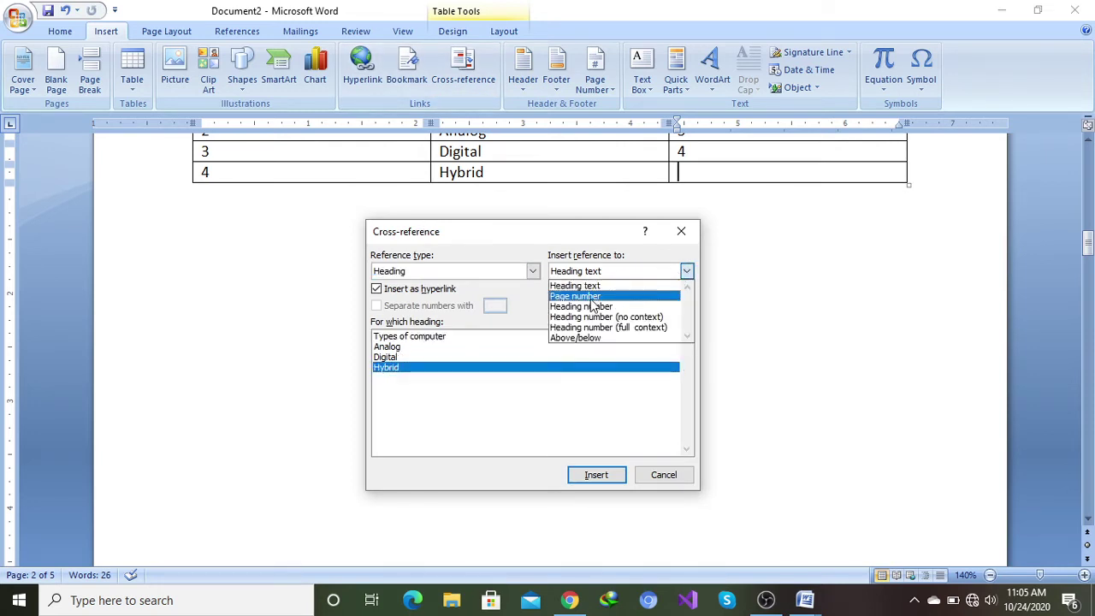
click(592, 299)
click(597, 475)
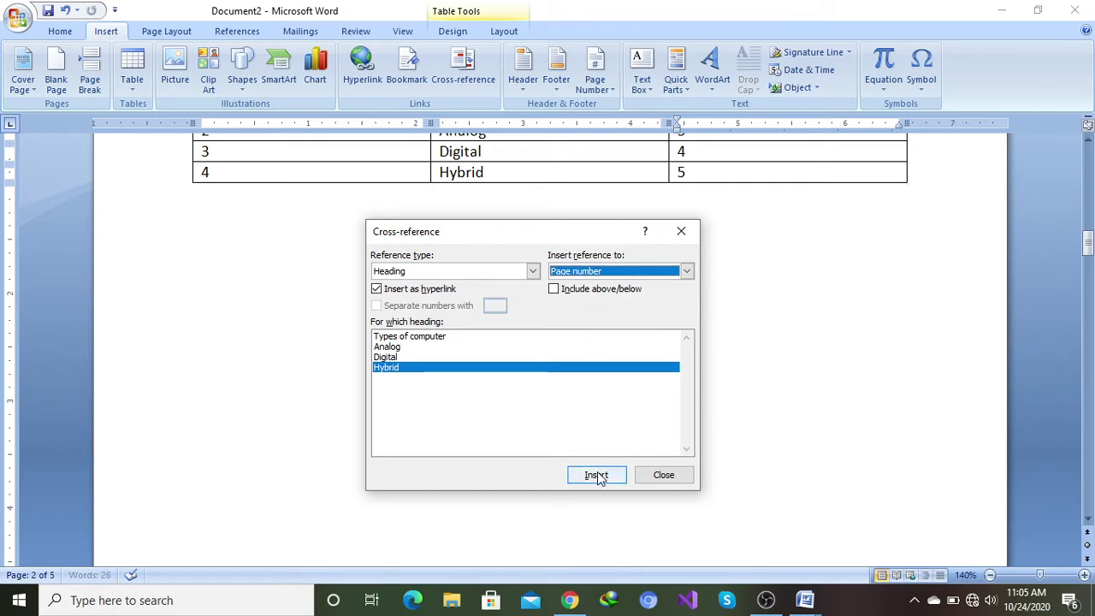
click(659, 476)
Step: Follow the "Types of computer" cross-reference in the lesson table to its heading
scroll(598, 357, up, 1)
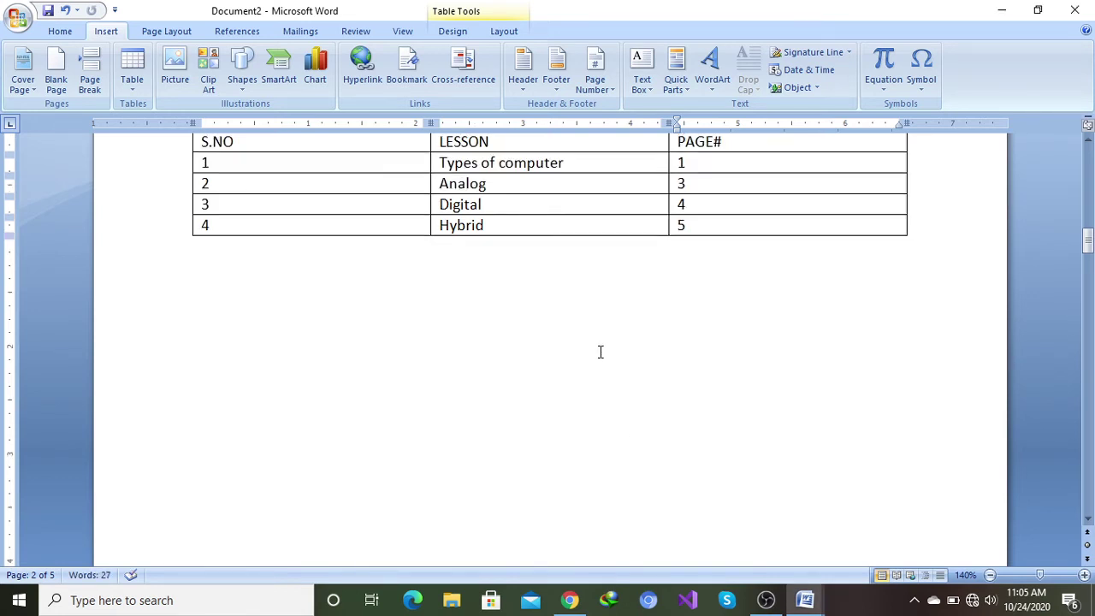
scroll(601, 352, up, 2)
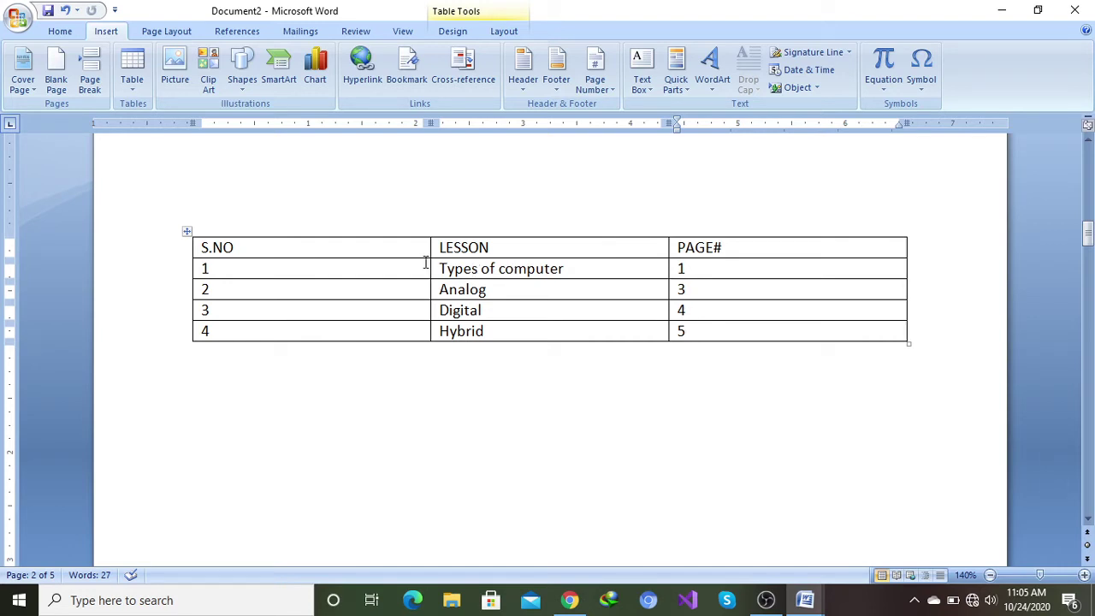
click(469, 270)
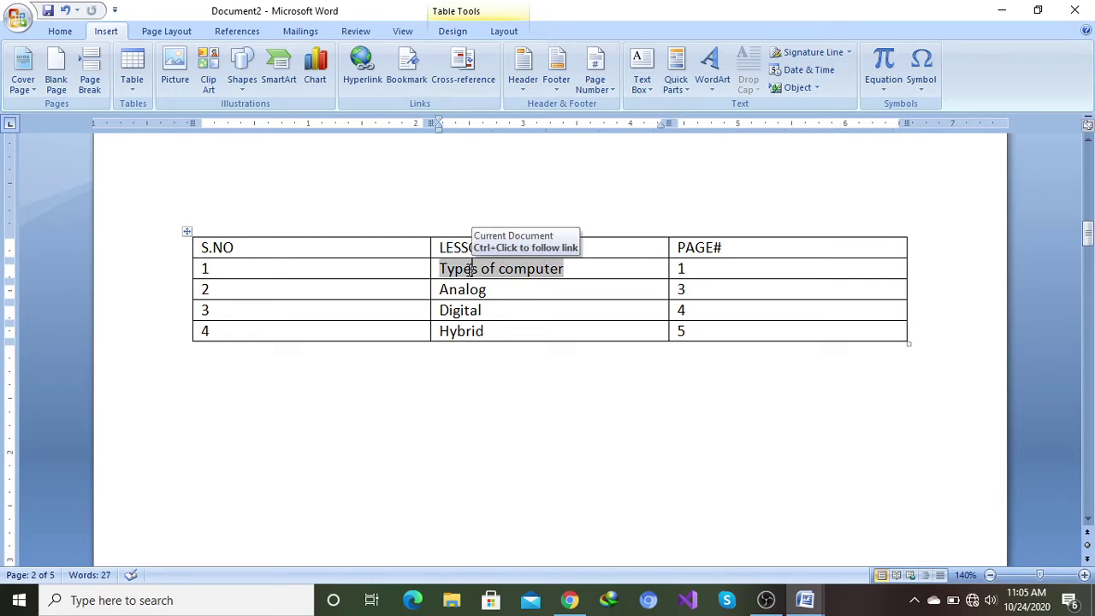
ctrl+click(469, 270)
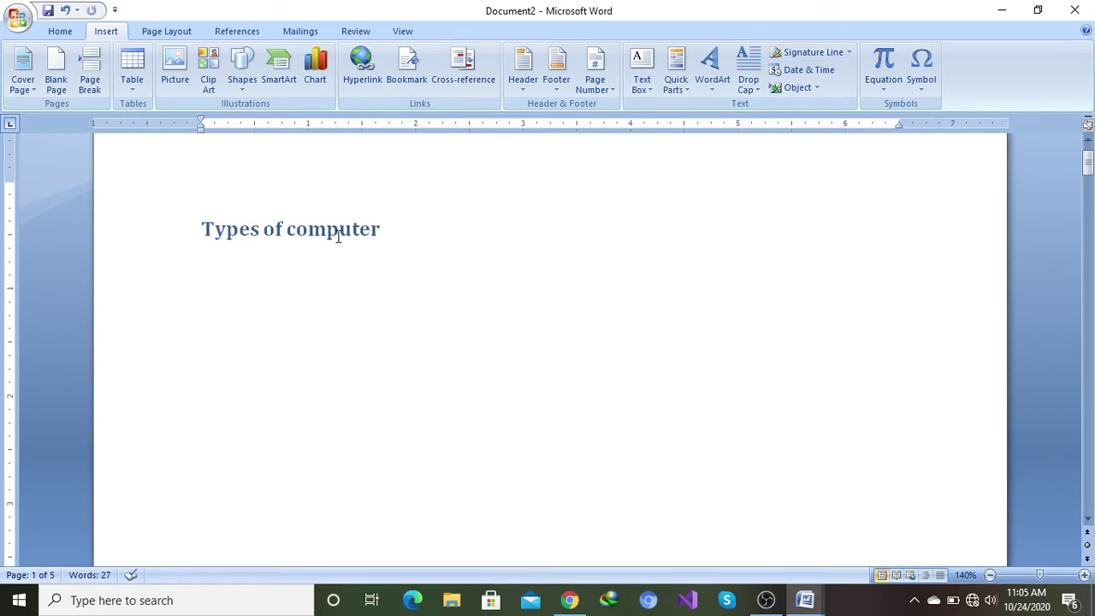
Step: Return to the lesson table and follow the "Digital" cross-reference to its heading
scroll(334, 257, down, 1)
scroll(389, 394, down, 10)
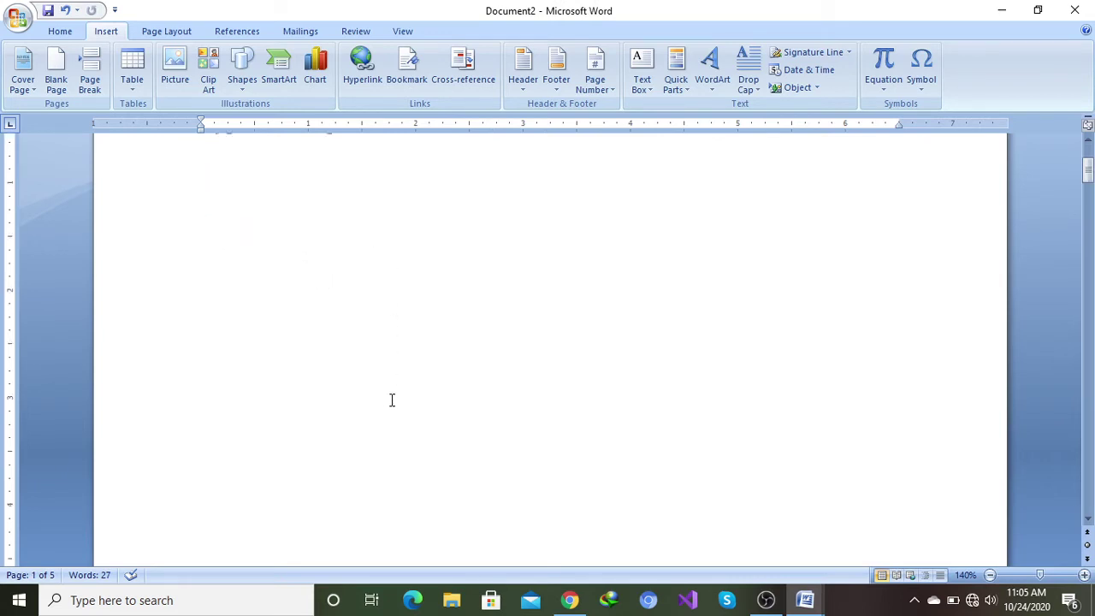
scroll(389, 393, down, 7)
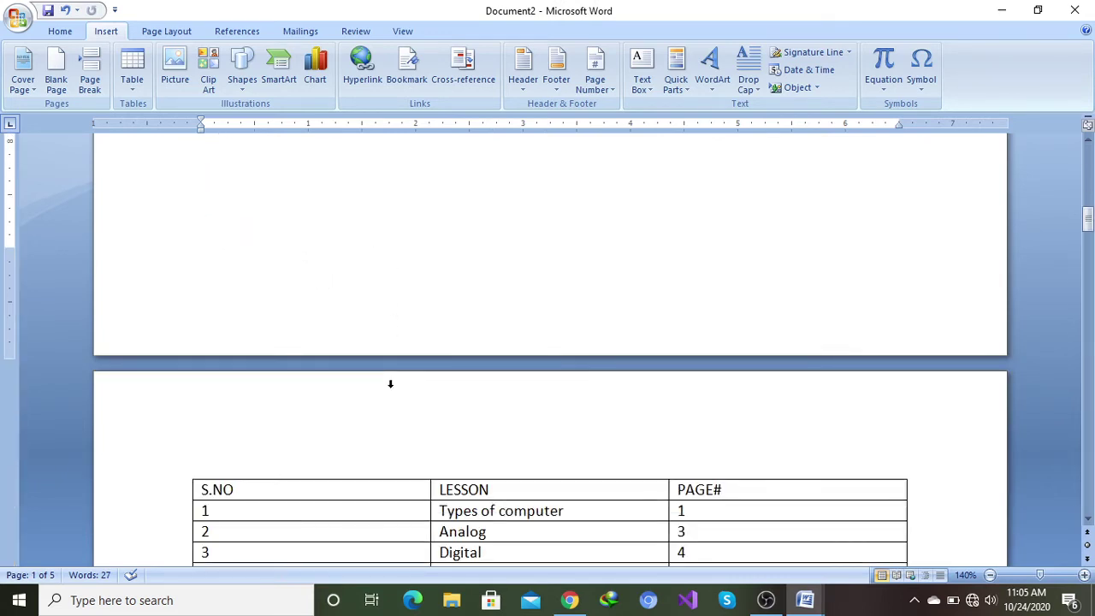
scroll(406, 370, down, 1)
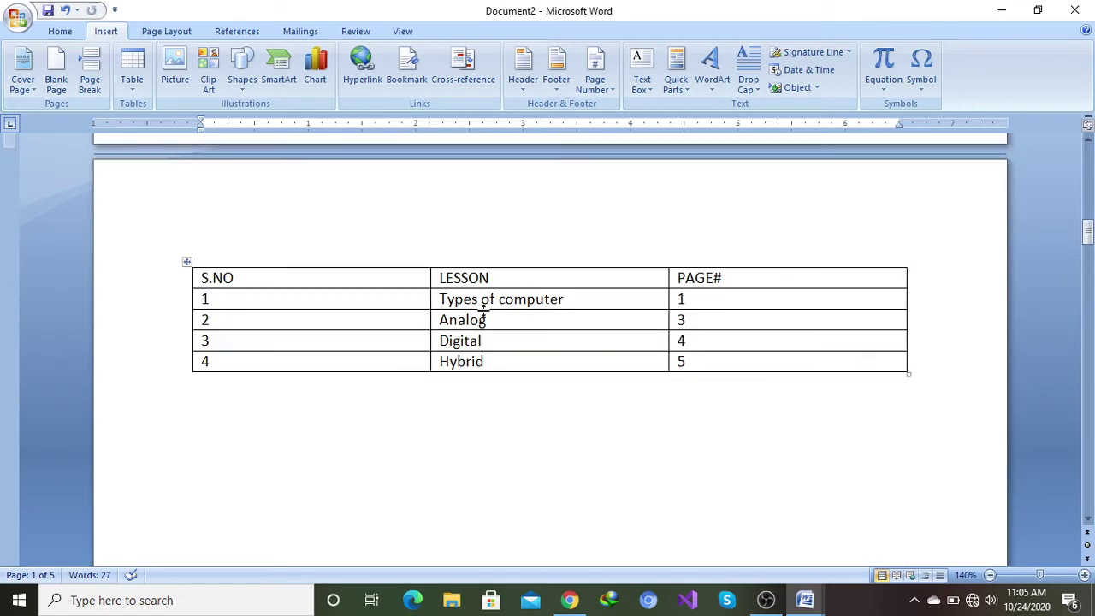
double_click(477, 340)
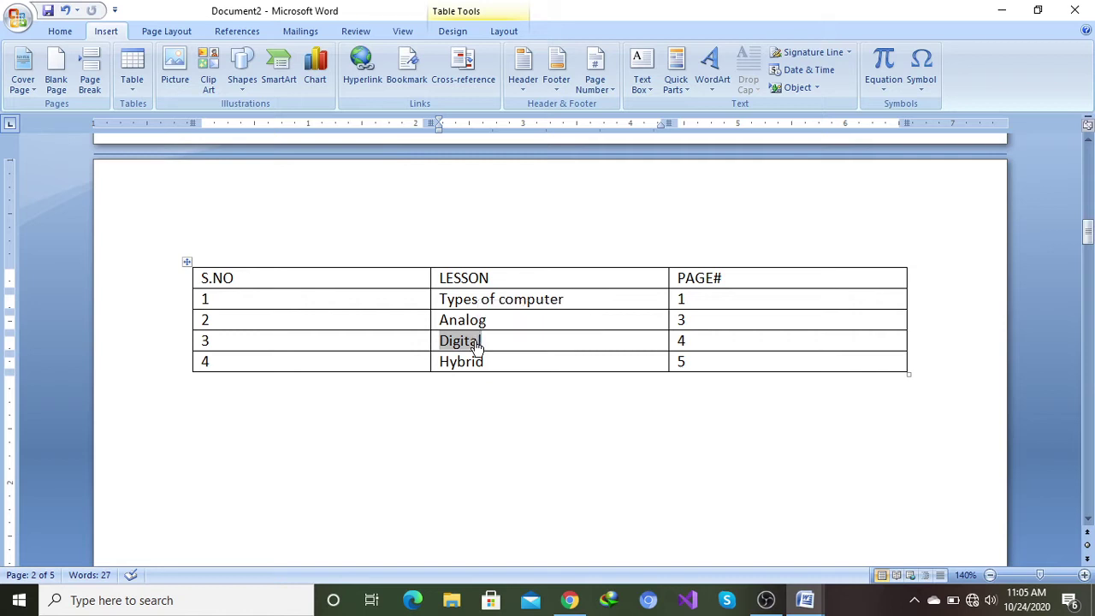
ctrl+click(479, 340)
Step: Return to the lesson table and follow the "Hybrid" cross-reference to its heading
scroll(242, 249, down, 10)
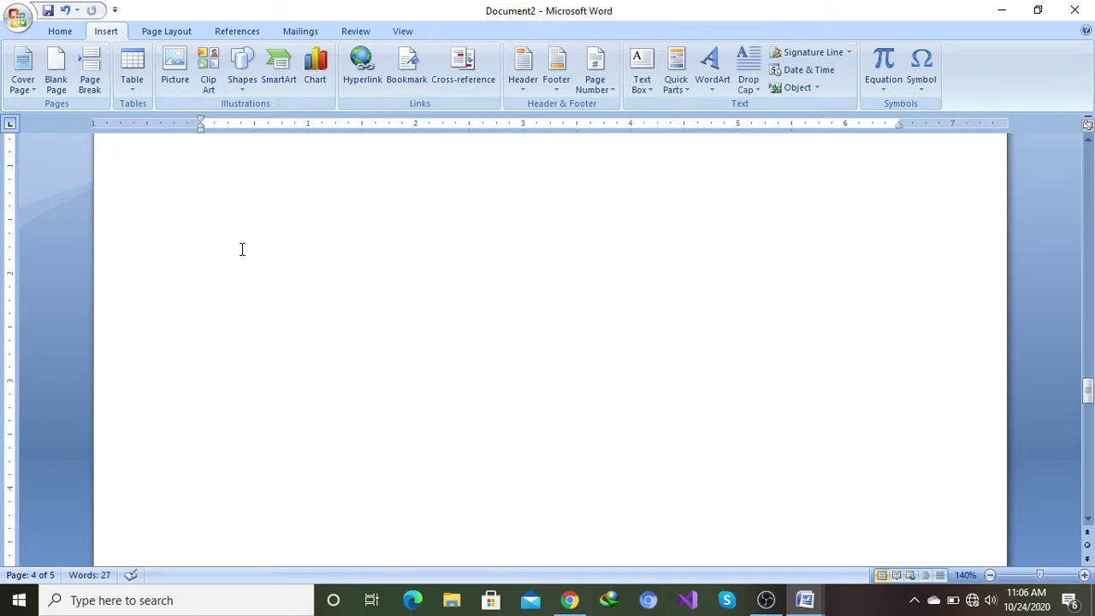
scroll(238, 252, up, 5)
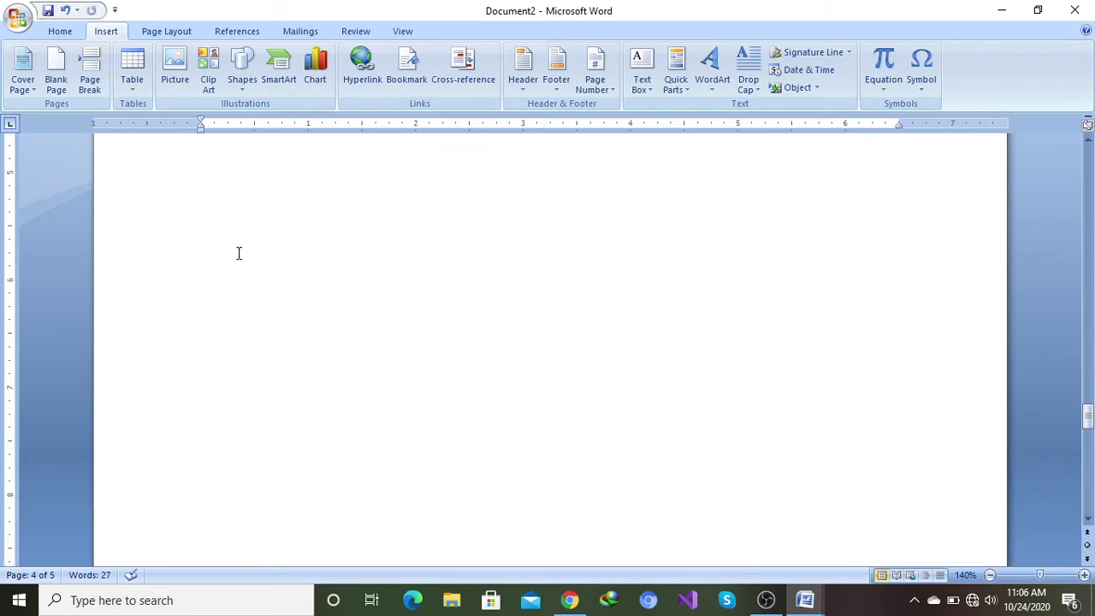
scroll(237, 252, up, 10)
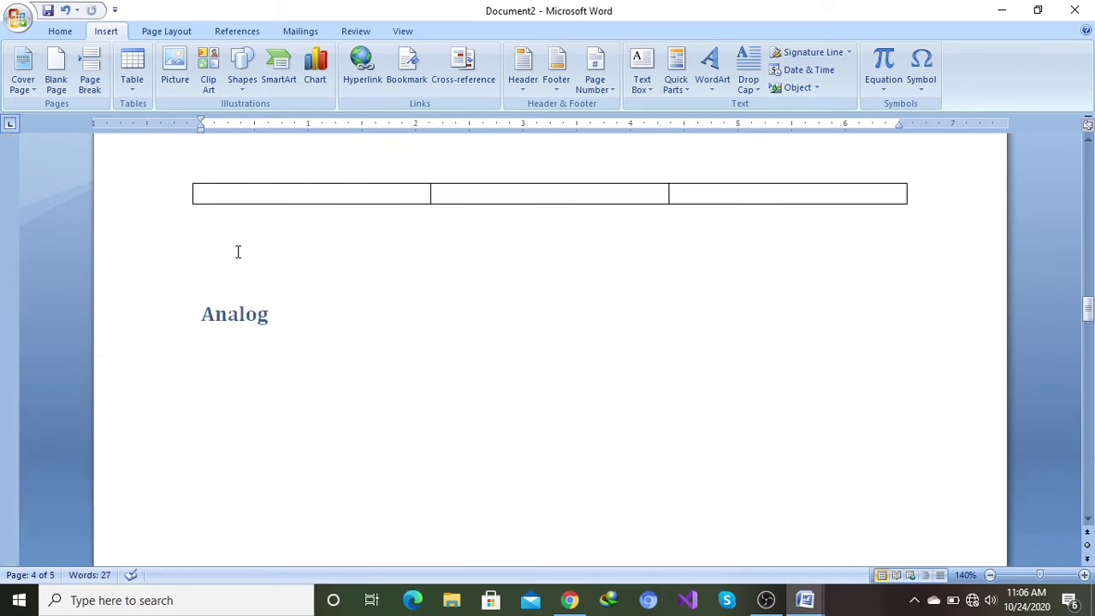
scroll(238, 250, down, 5)
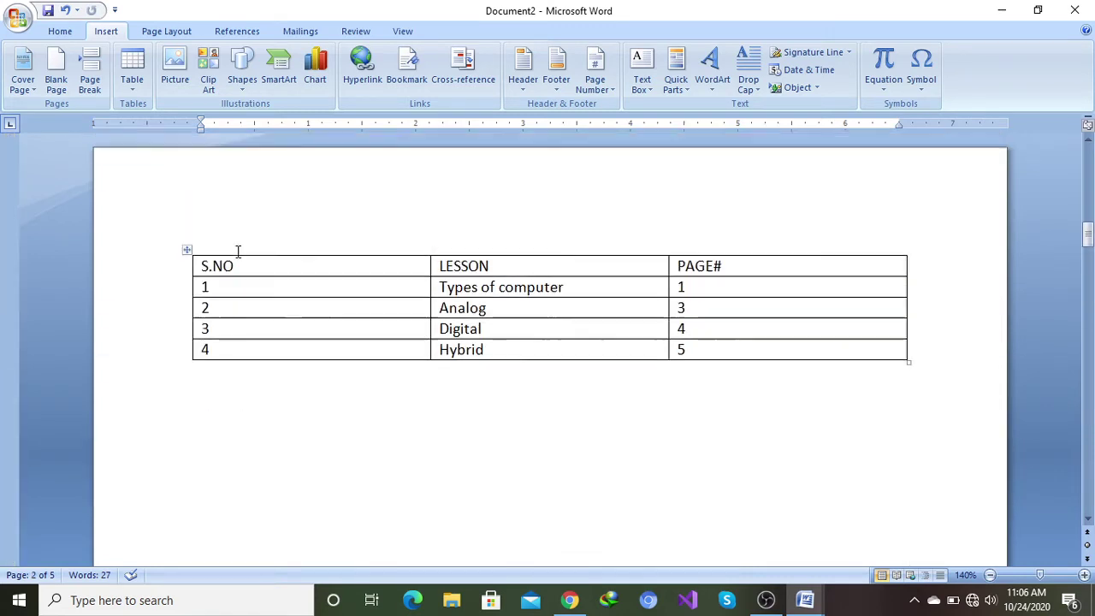
double_click(466, 347)
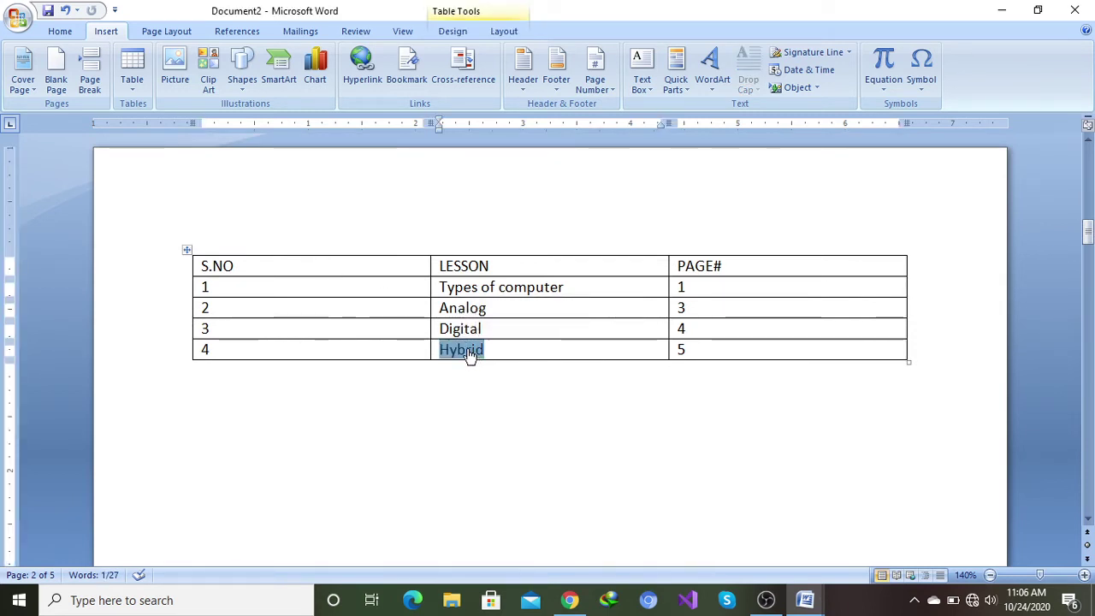
ctrl+click(469, 353)
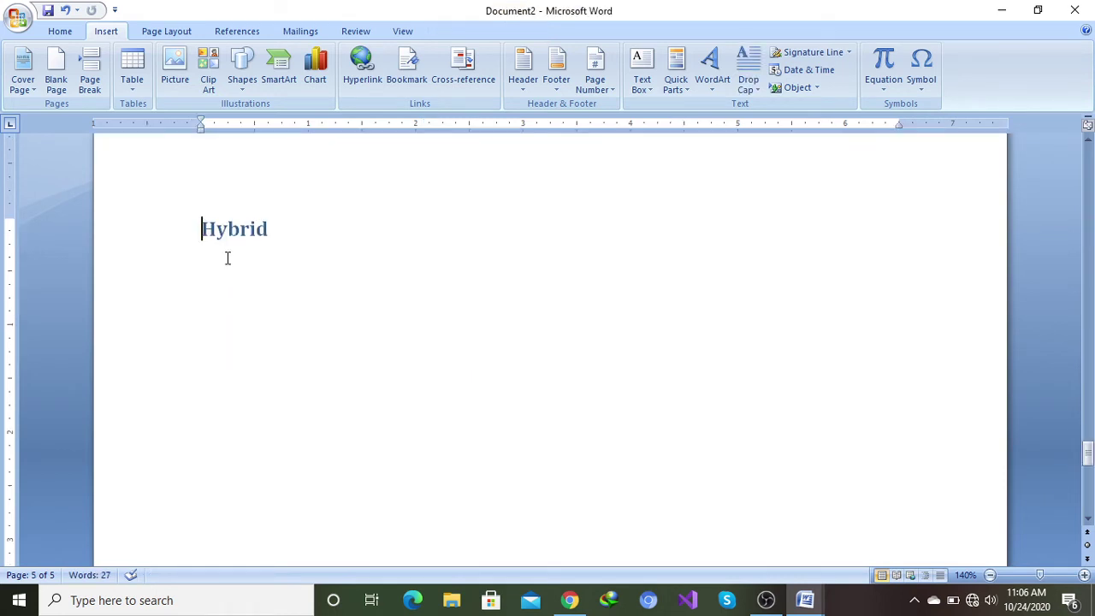
Step: Go back from the "Hybrid" heading to the lesson table and on to the first page
scroll(338, 274, up, 15)
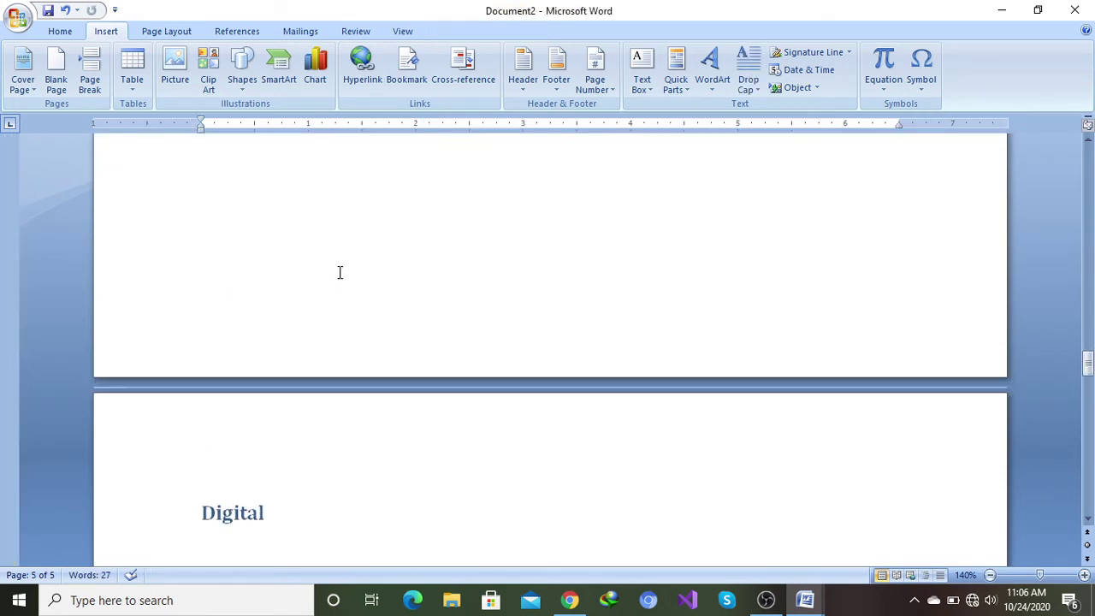
scroll(339, 272, up, 15)
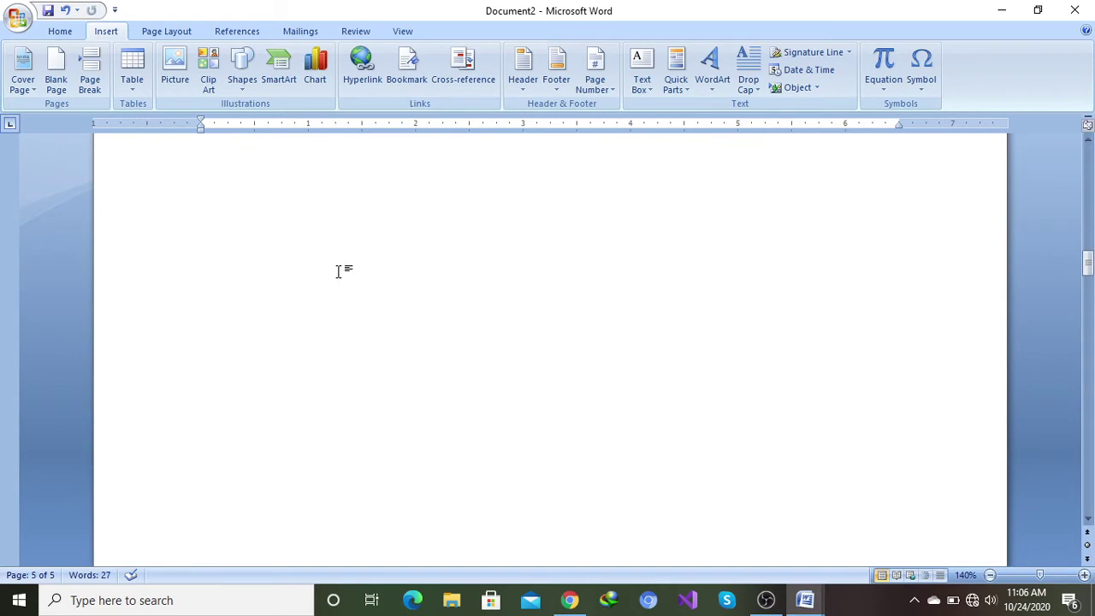
scroll(338, 271, up, 6)
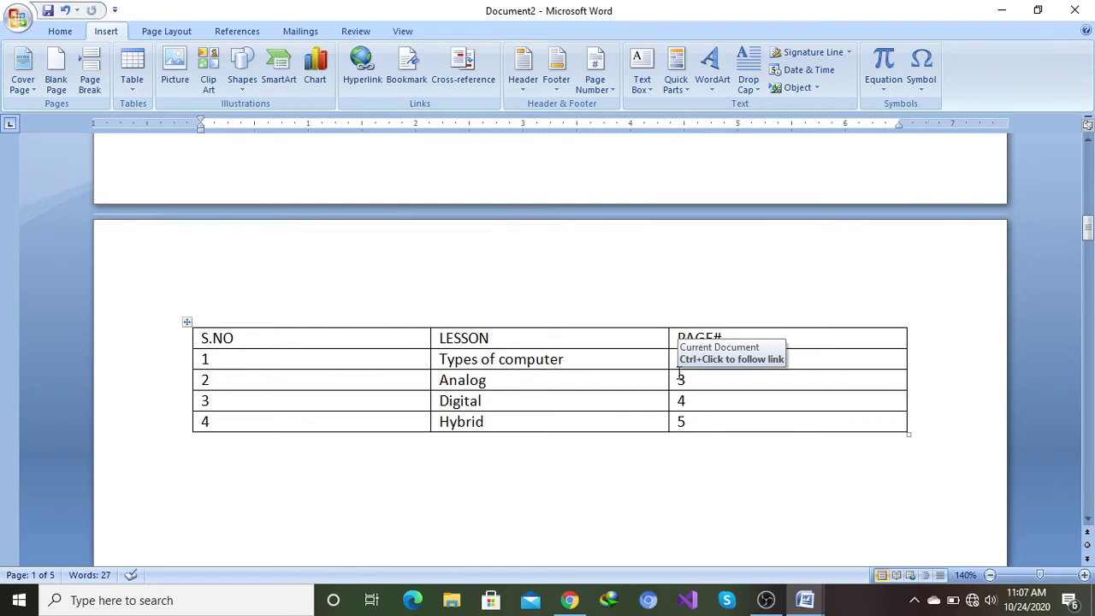
scroll(547, 289, up, 6)
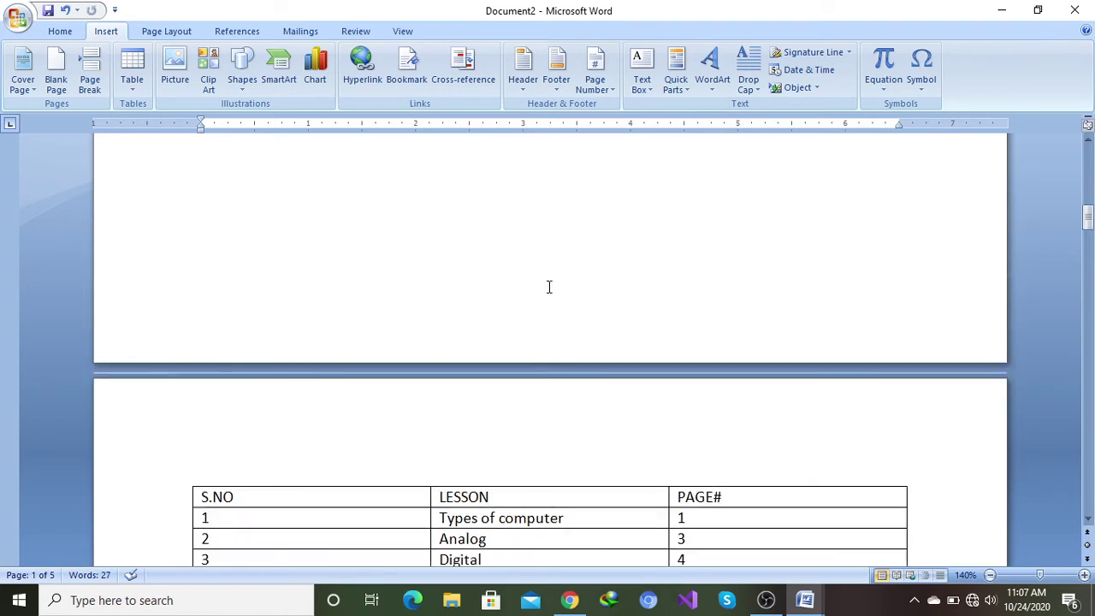
scroll(546, 289, up, 3)
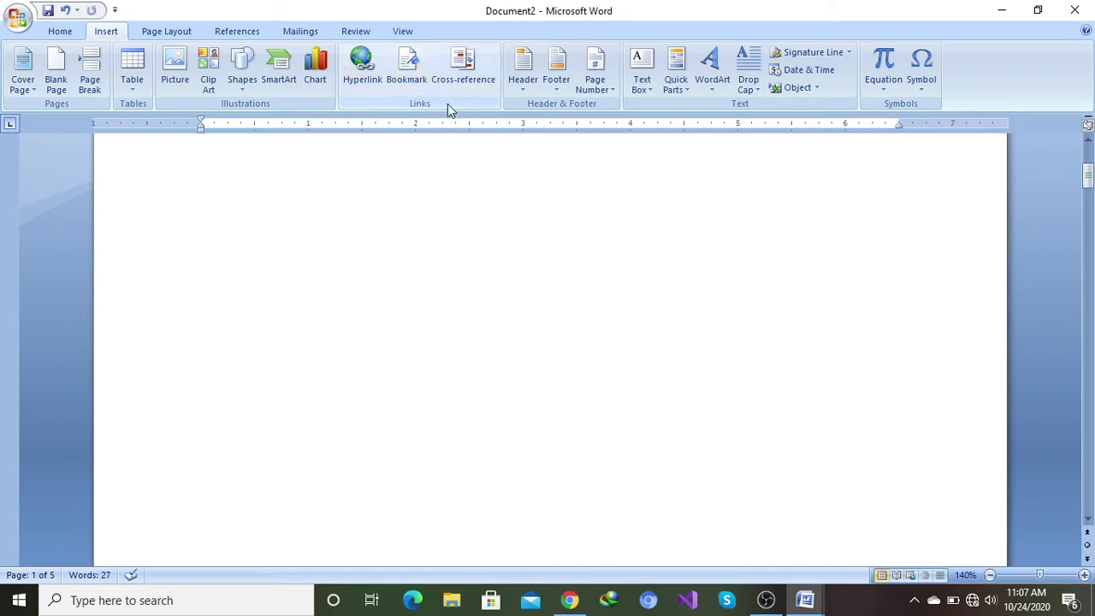
scroll(563, 113, up, 1)
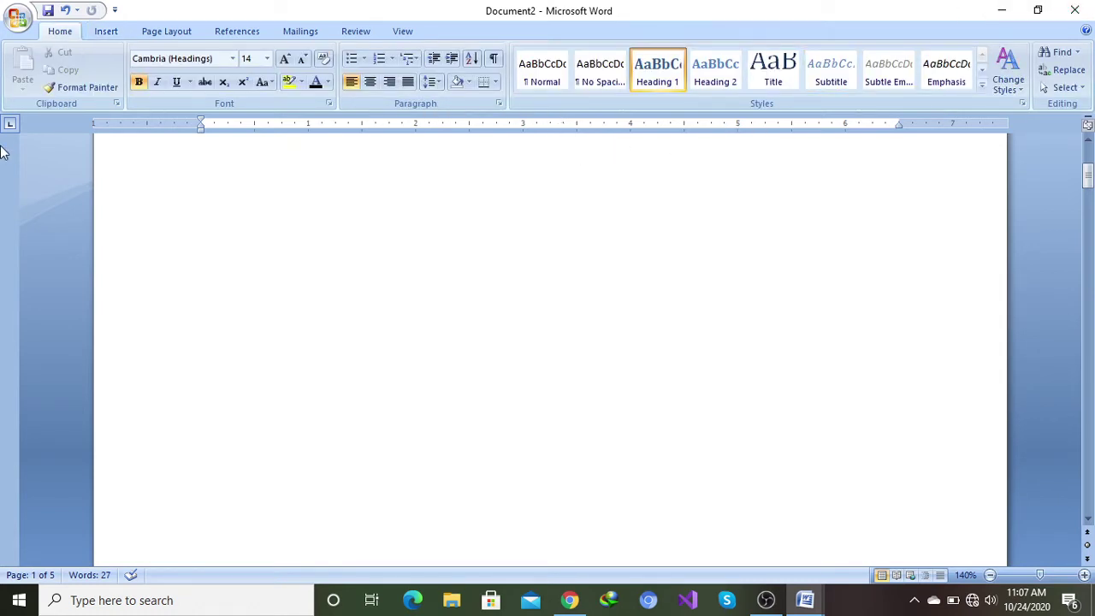
Step: Generate sample paragraphs with =rand(34) on the line above the lesson table on page 2
click(106, 32)
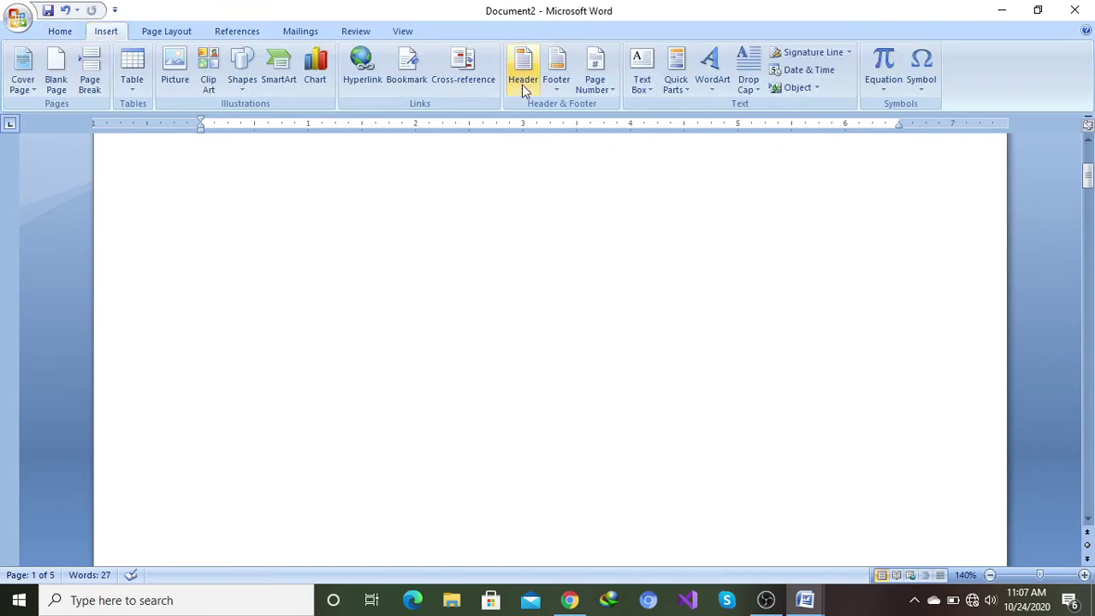
click(364, 175)
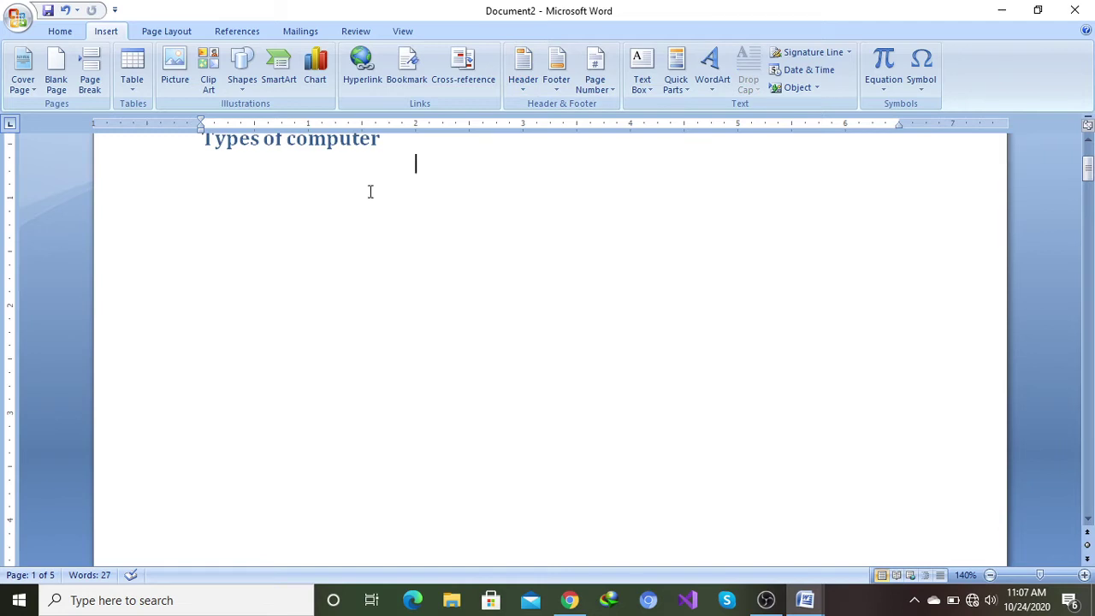
scroll(407, 208, up, 3)
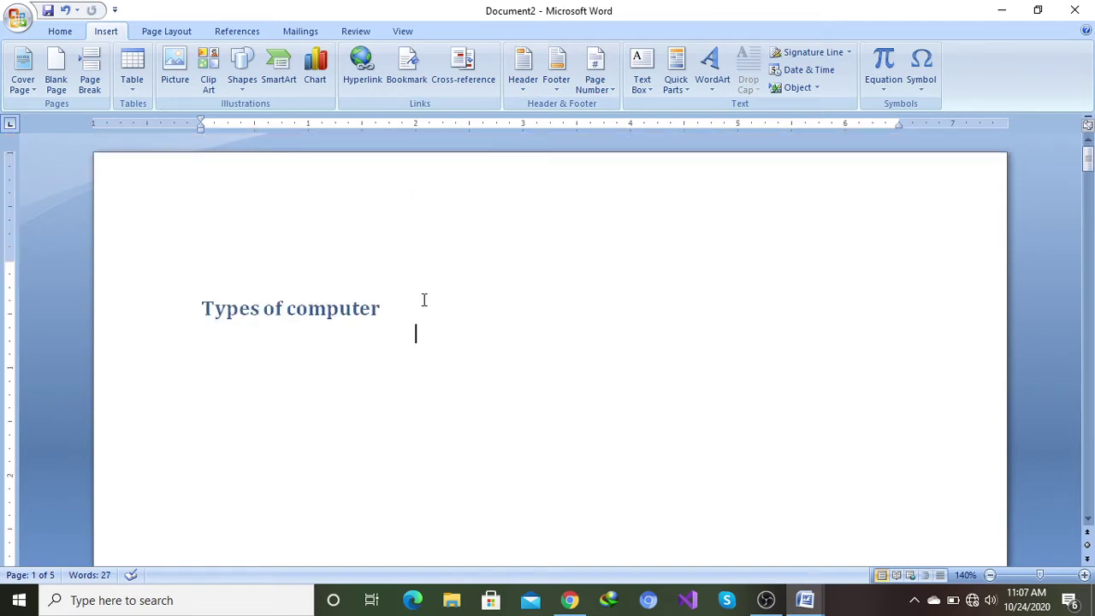
key(Down)
key(Up)
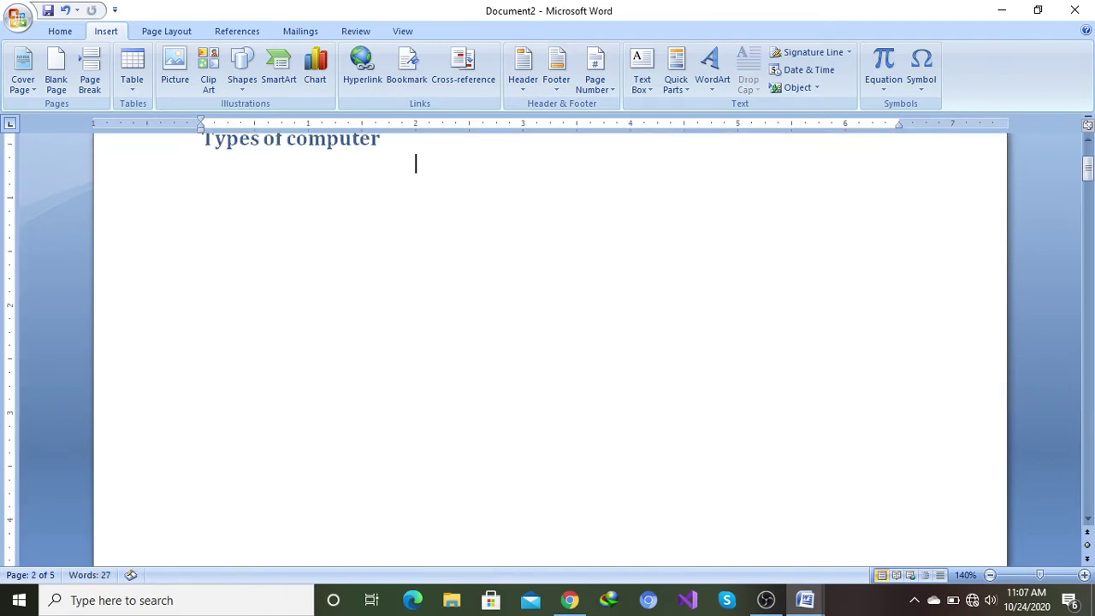
key(Down)
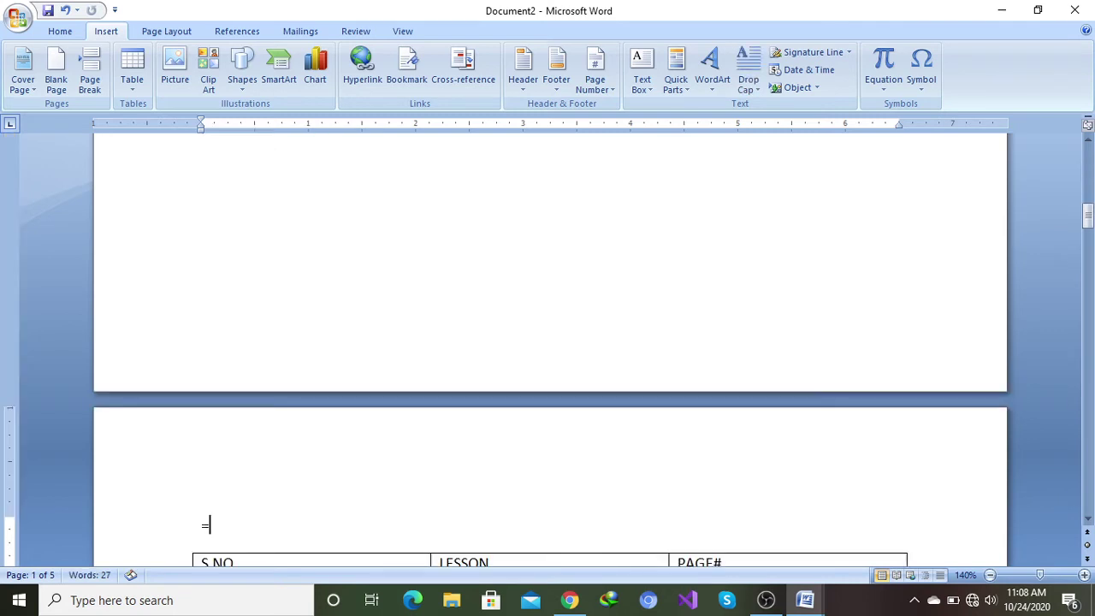
text(=rand())
key(Left)
text(34)
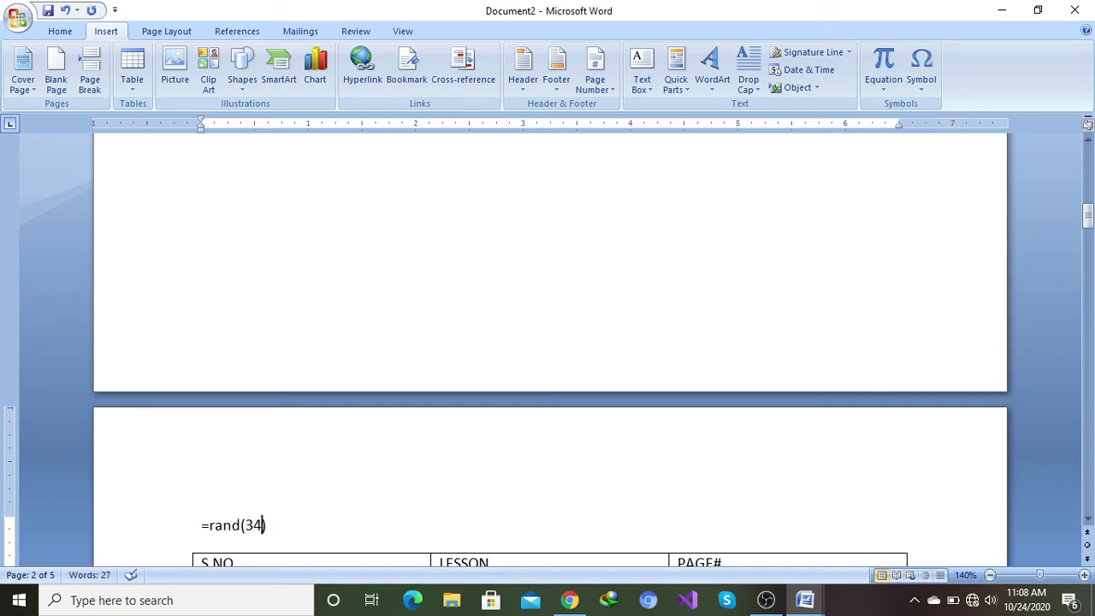
key(Return)
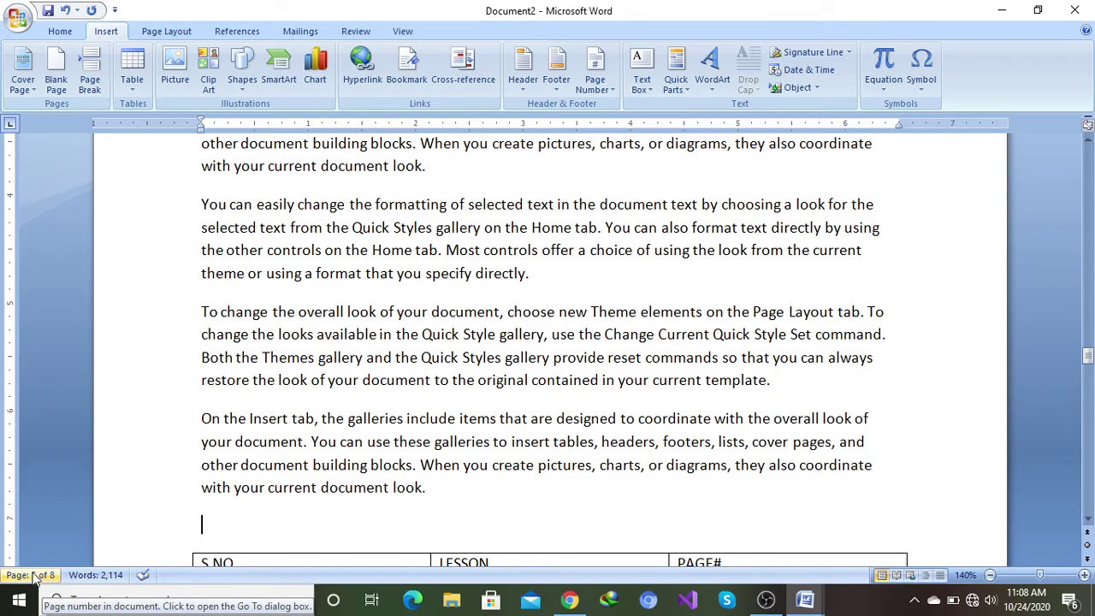
Step: Examine the top and bottom margins of page 1, where the header and footer areas are
scroll(301, 283, up, 5)
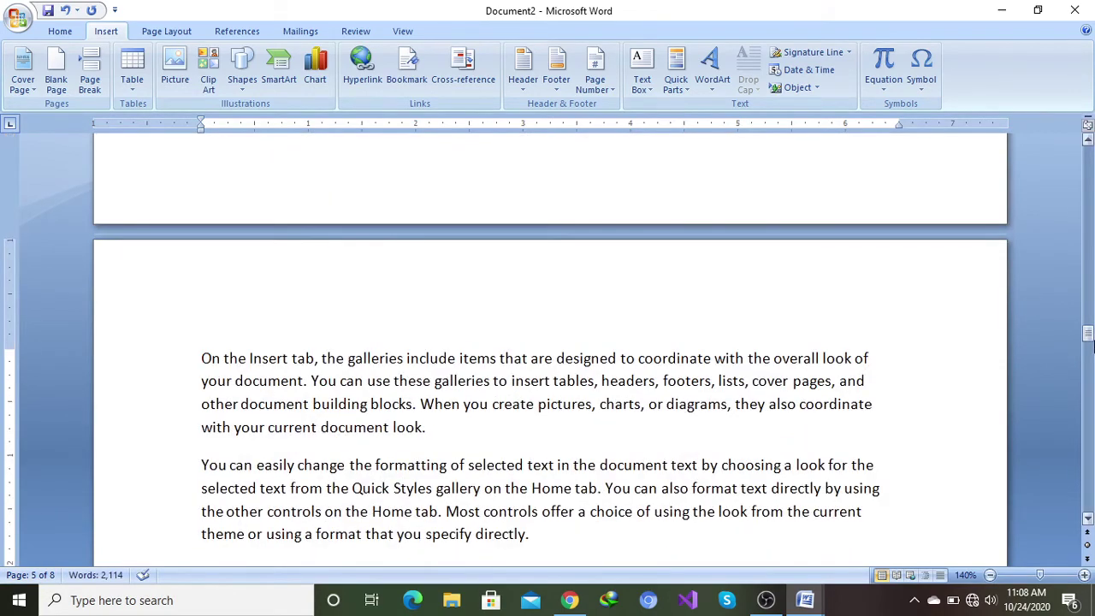
drag(1089, 336, 1089, 146)
click(465, 219)
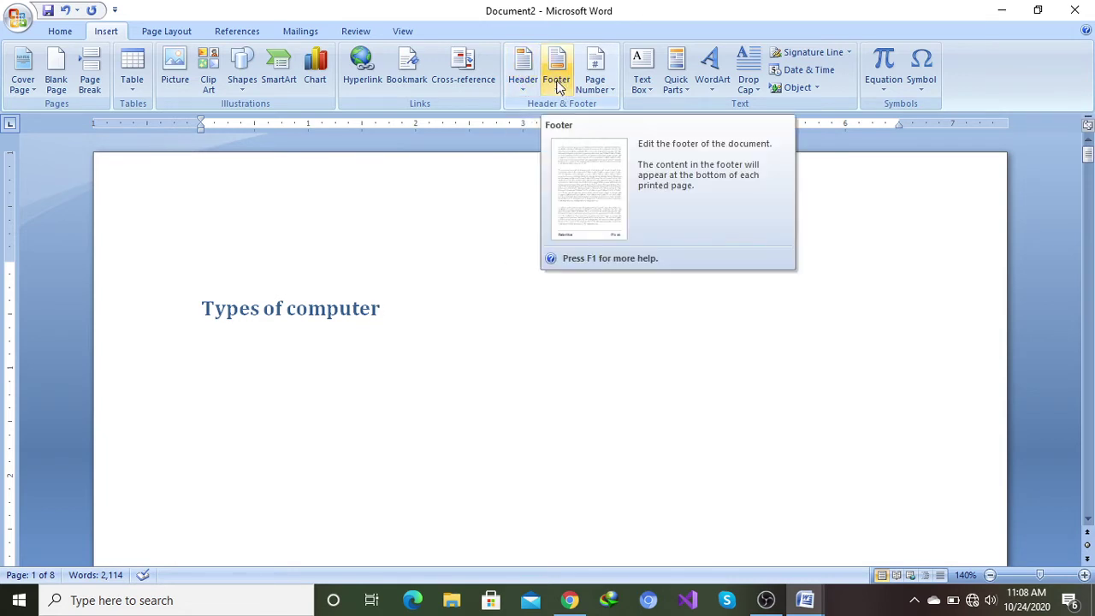
scroll(528, 295, down, 5)
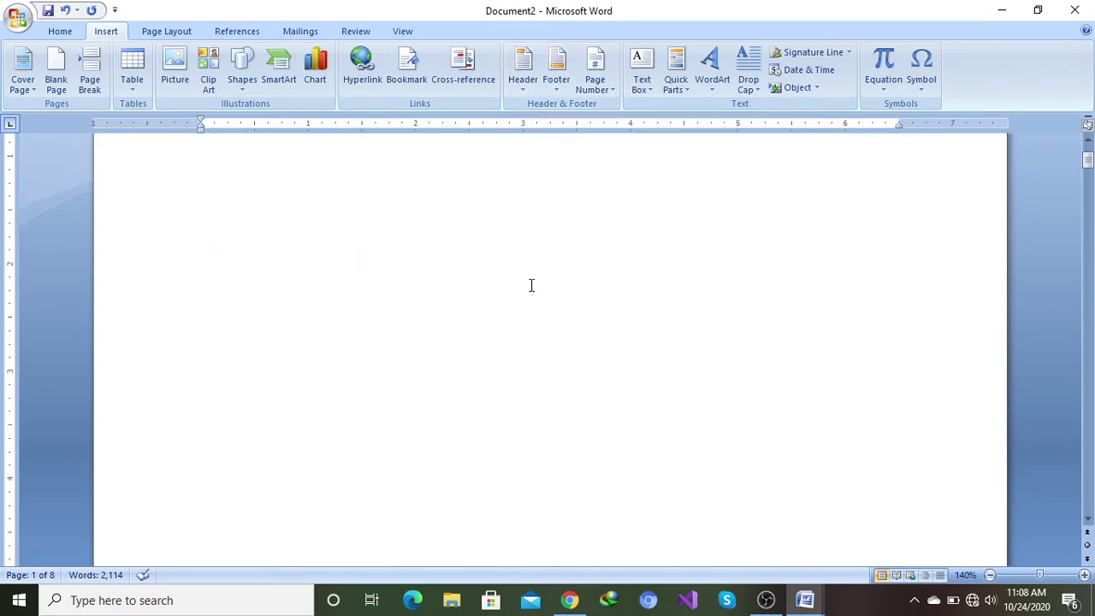
scroll(538, 280, down, 3)
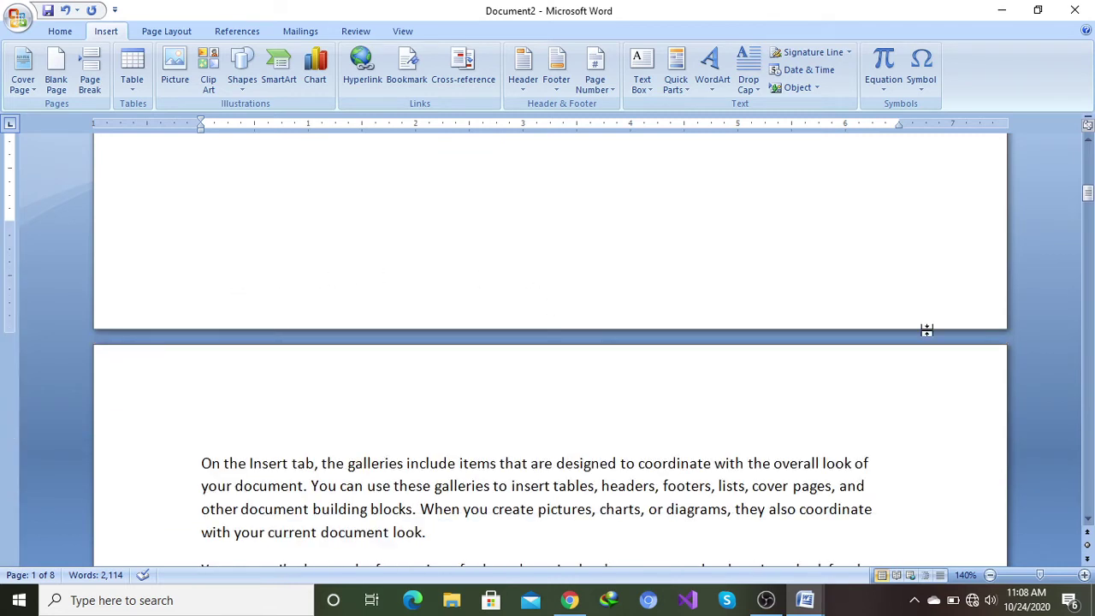
scroll(858, 294, up, 3)
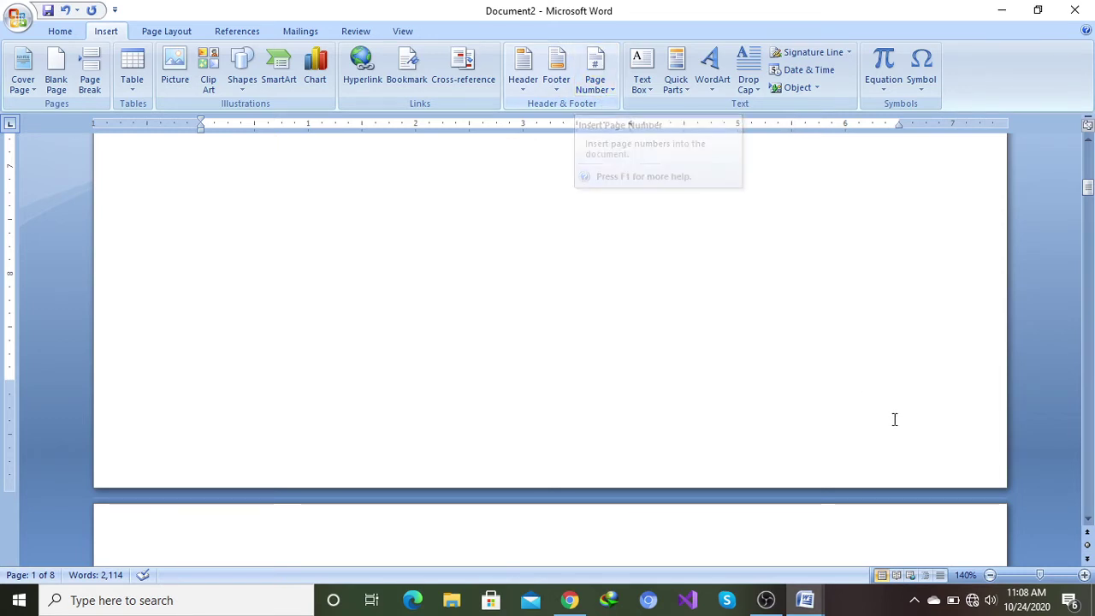
scroll(855, 376, up, 3)
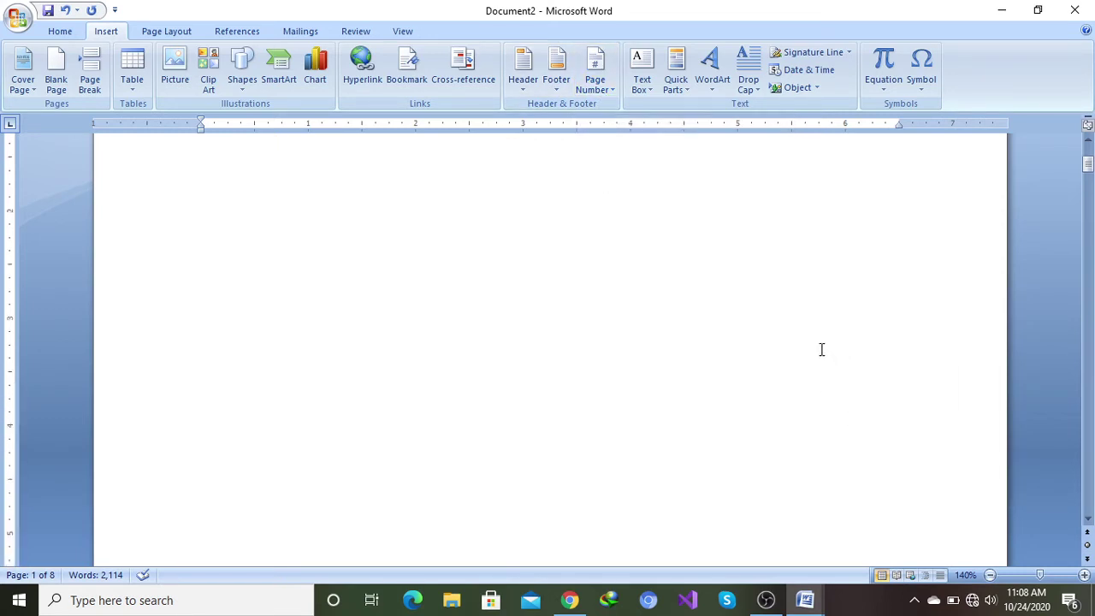
scroll(821, 347, up, 3)
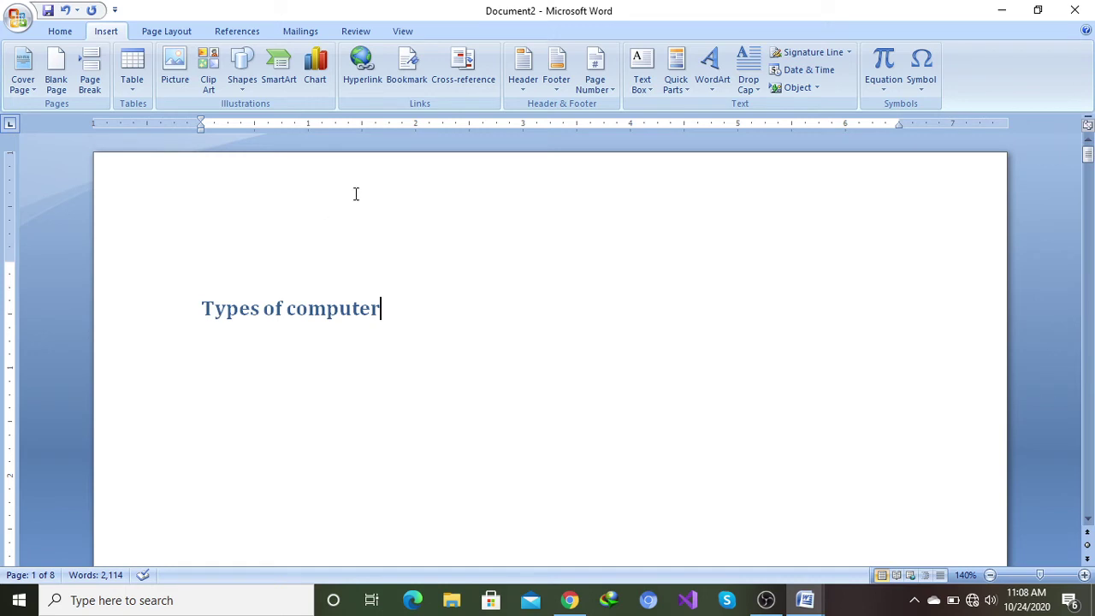
Step: Insert the Alphabet header with the title "TYPES OF COMPUTER", return to the body text and check the header on the following page
click(523, 80)
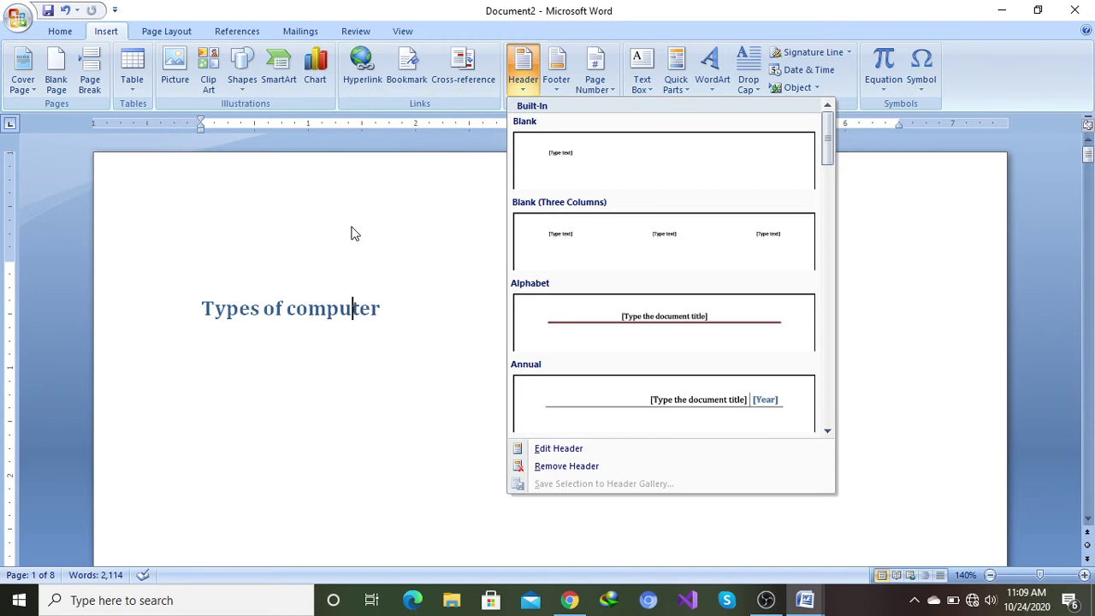
click(659, 325)
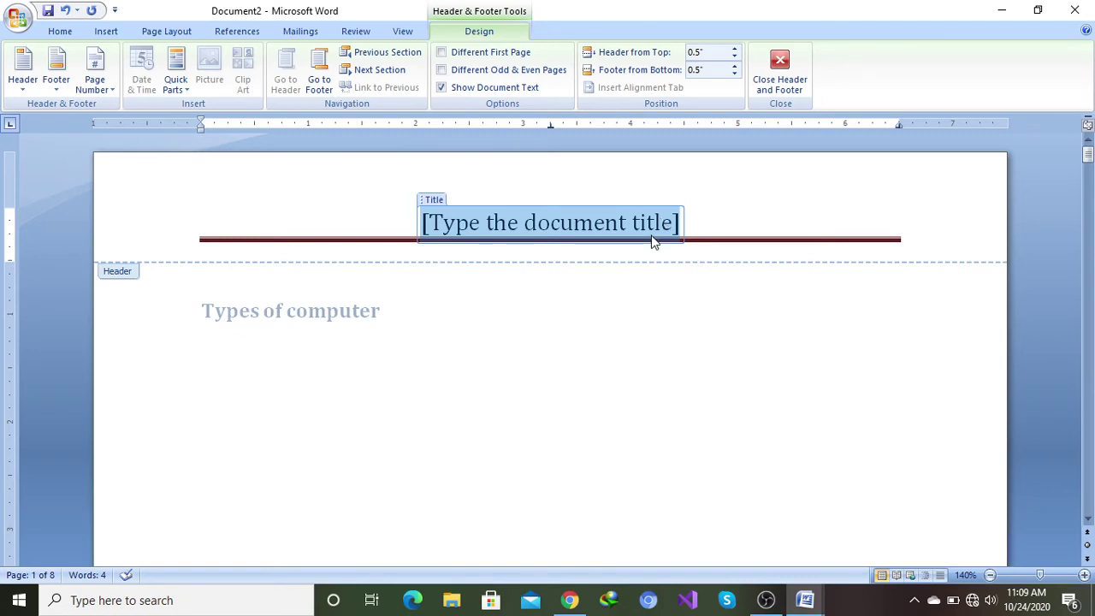
text(TYP)
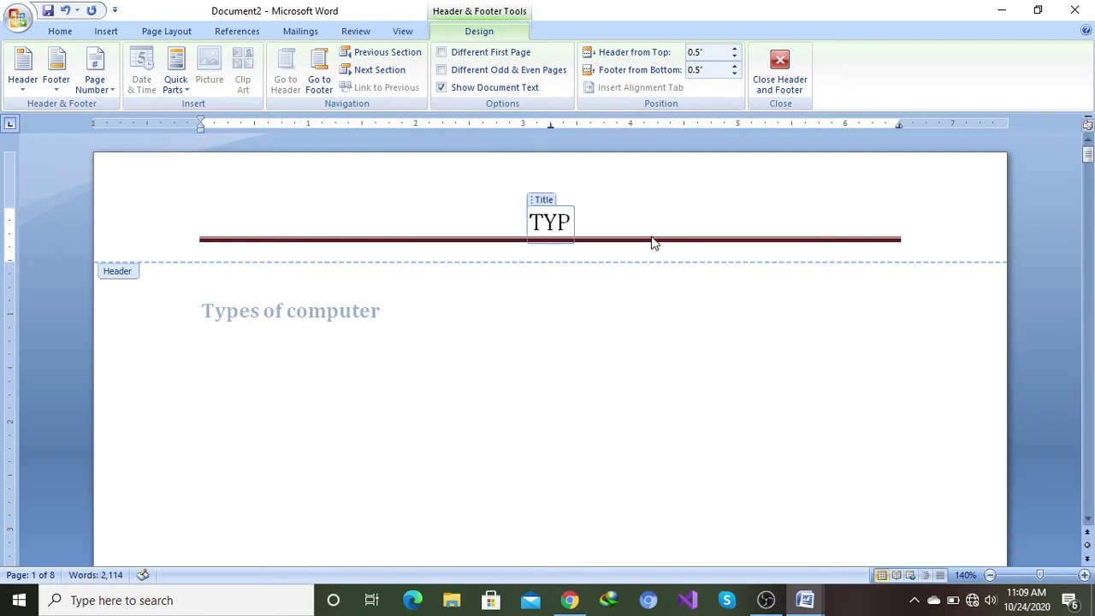
text(ES OF)
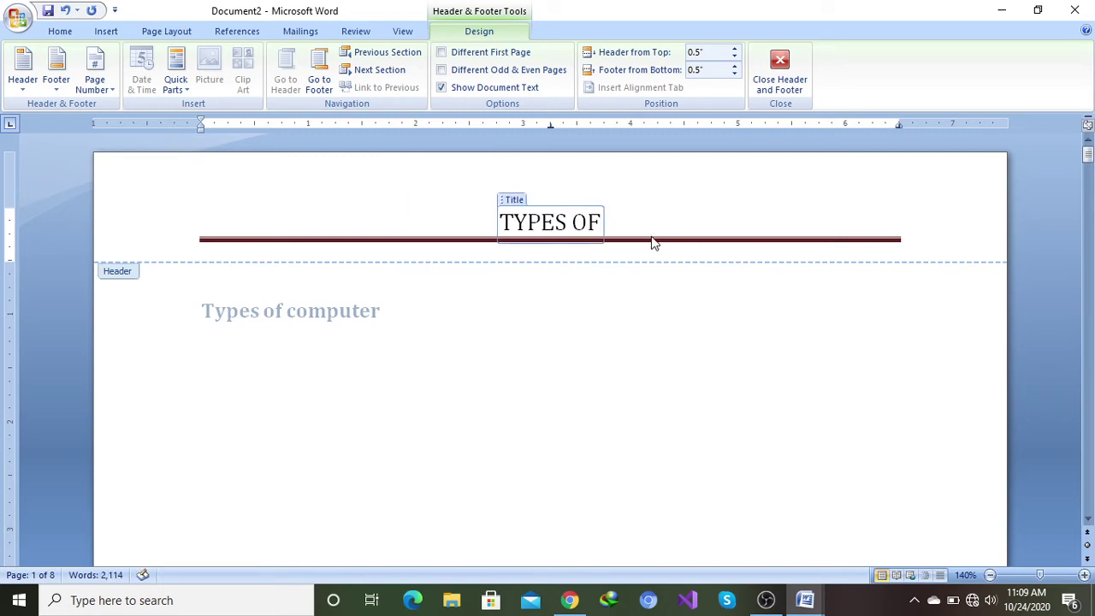
text( COMPU)
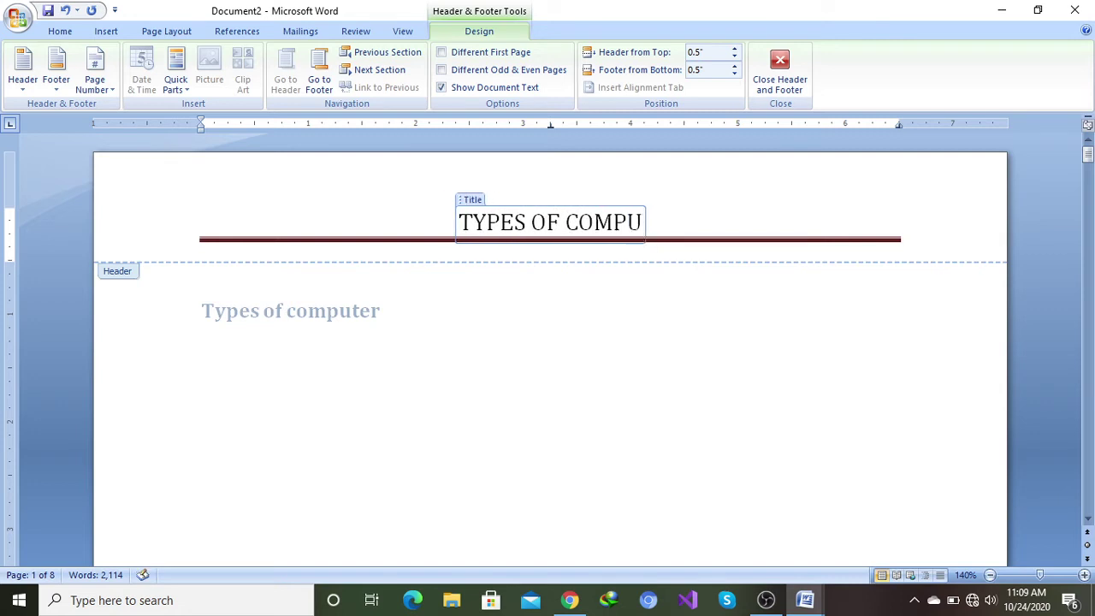
text(TER)
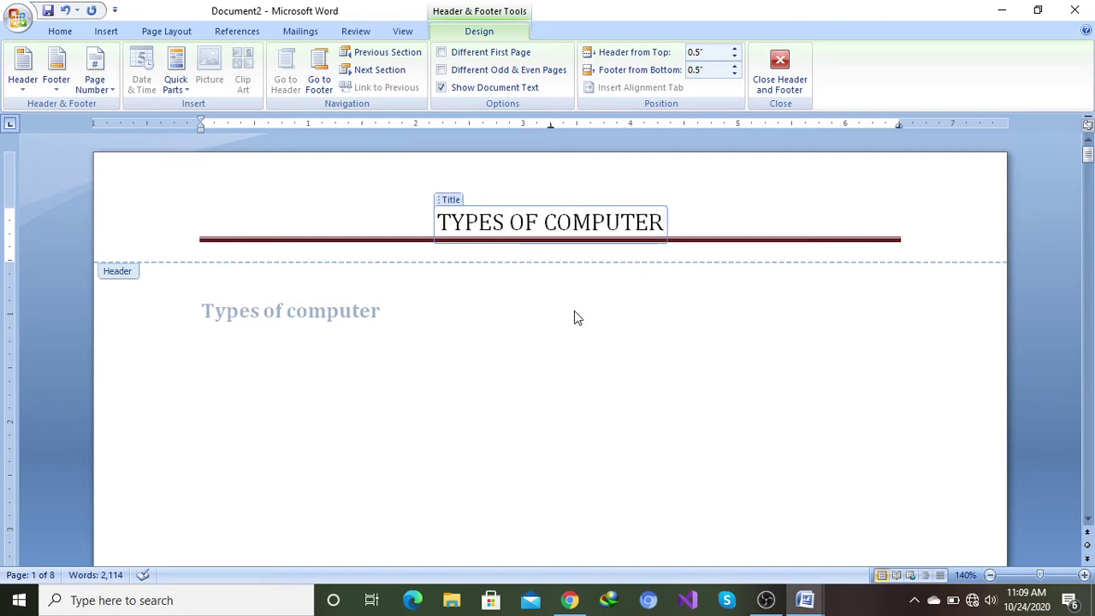
double_click(565, 349)
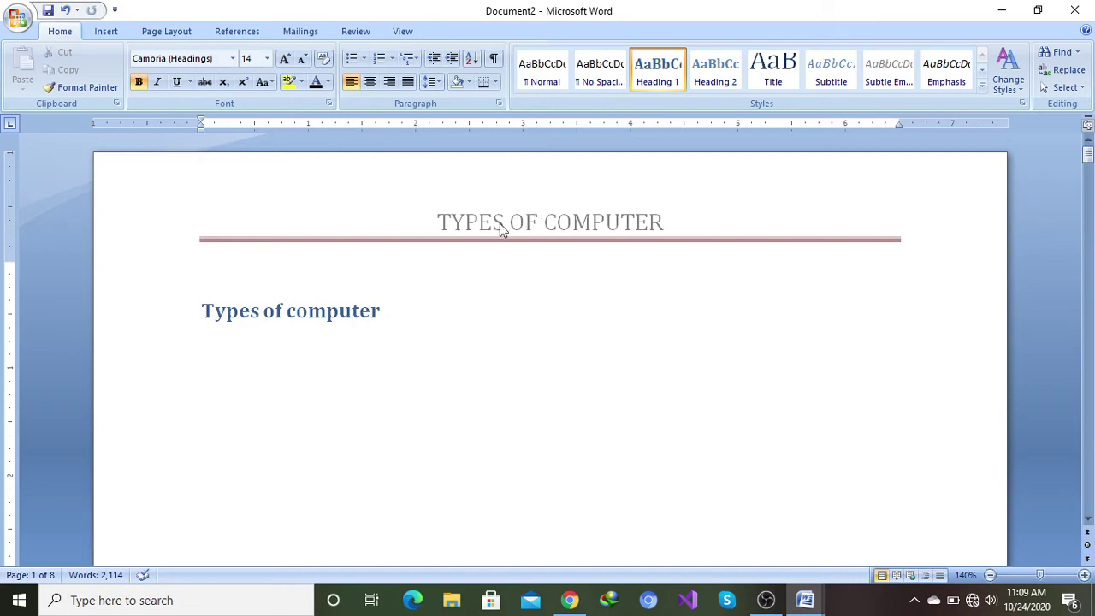
scroll(557, 237, down, 20)
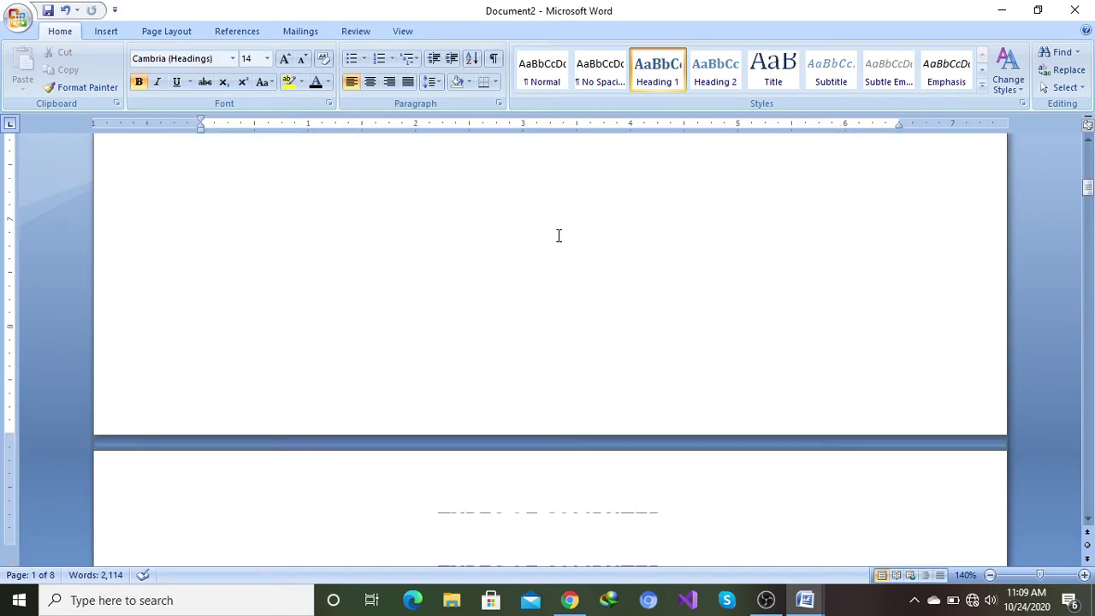
scroll(558, 235, down, 10)
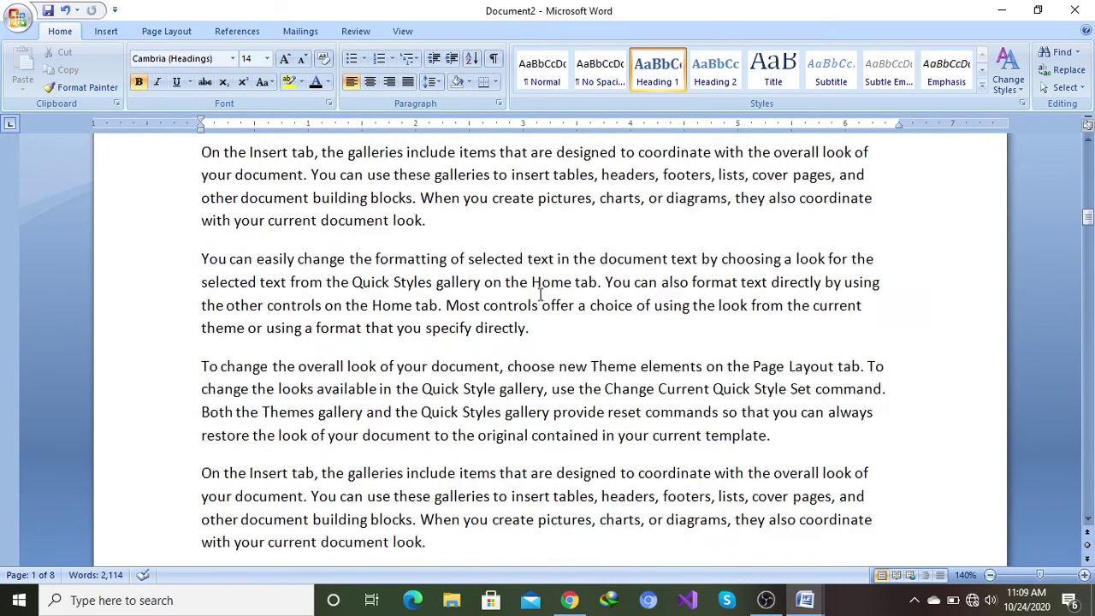
Step: Check the header on the following pages and return to the top of page 1
scroll(542, 293, down, 5)
scroll(709, 337, down, 7)
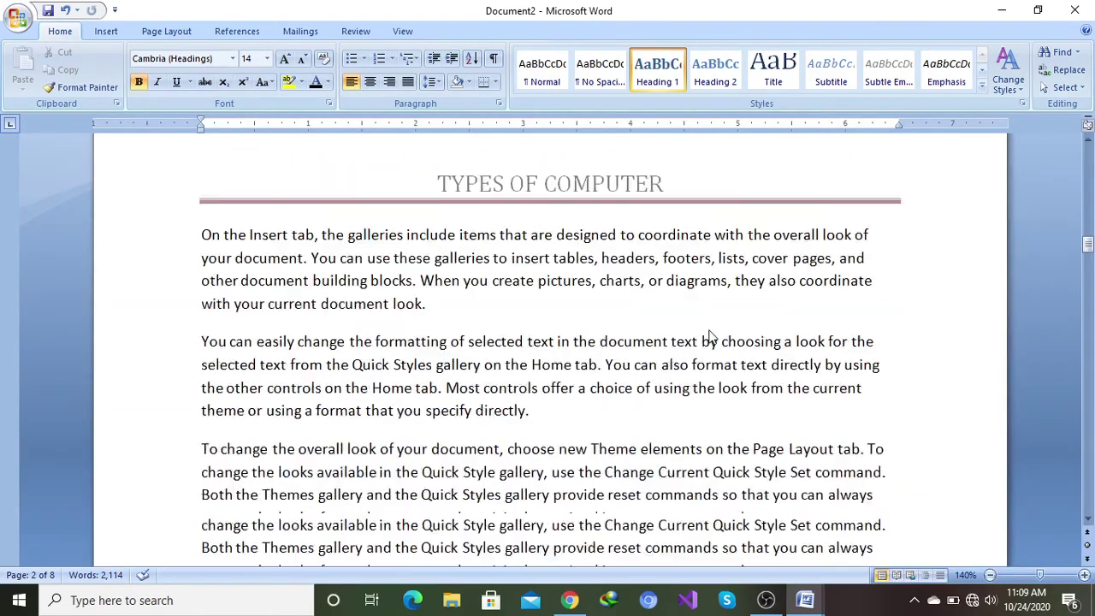
scroll(710, 327, down, 6)
scroll(710, 322, up, 15)
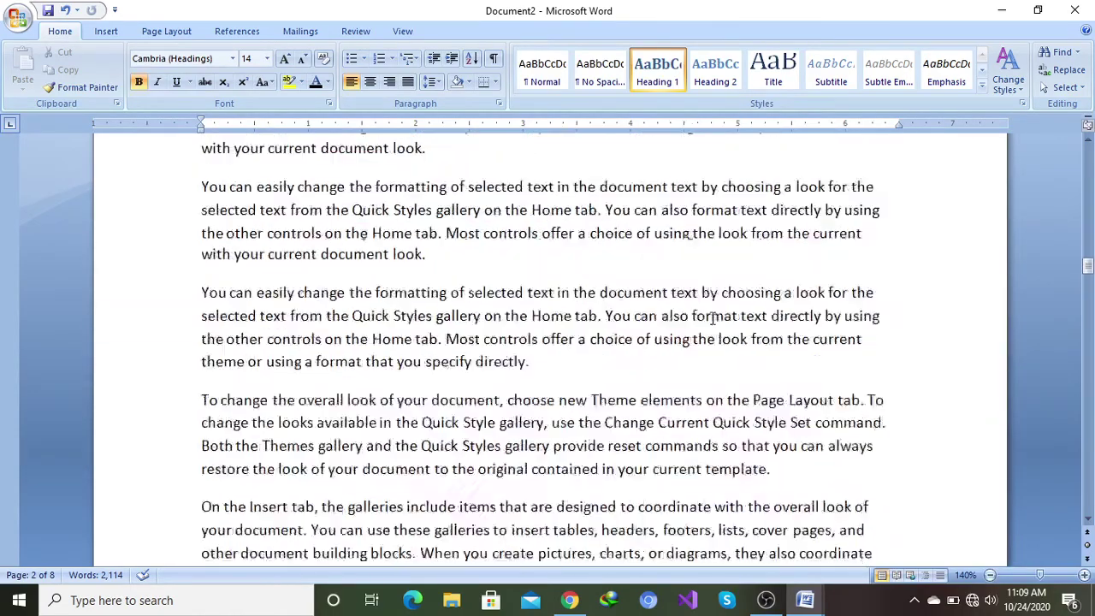
scroll(711, 317, up, 20)
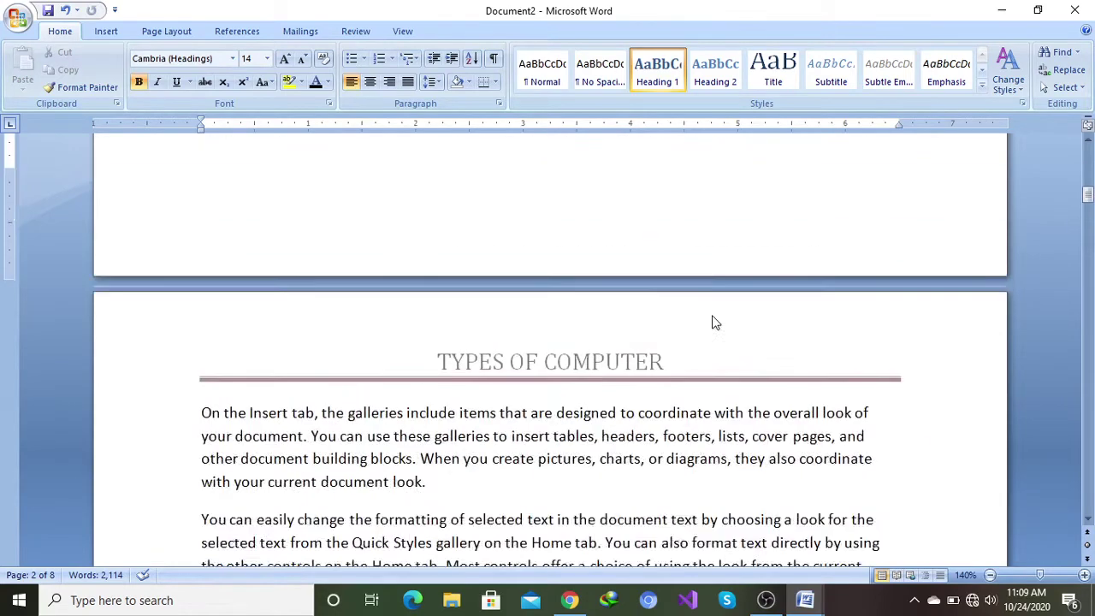
scroll(714, 316, up, 10)
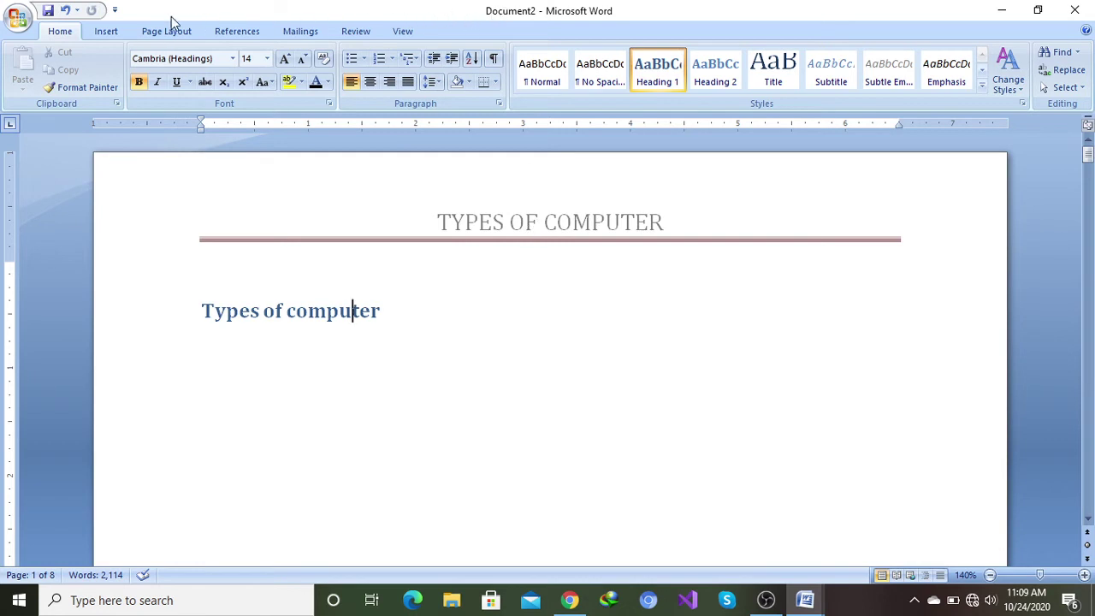
Step: Insert the Blank footer with the text "PREPARED by" followed by the author's name, and return to the body text
click(102, 32)
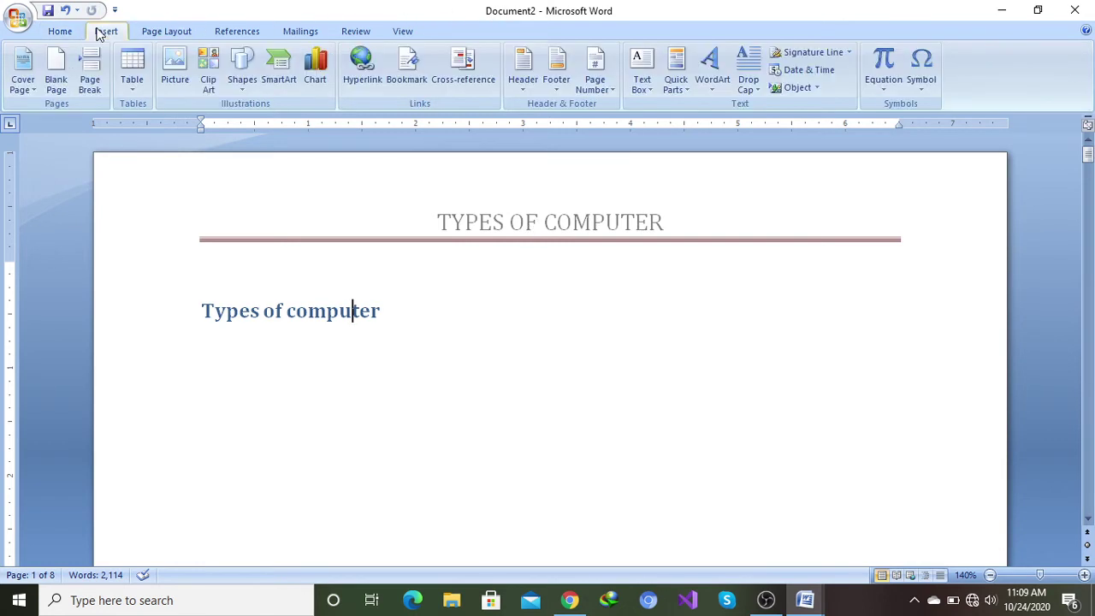
click(556, 86)
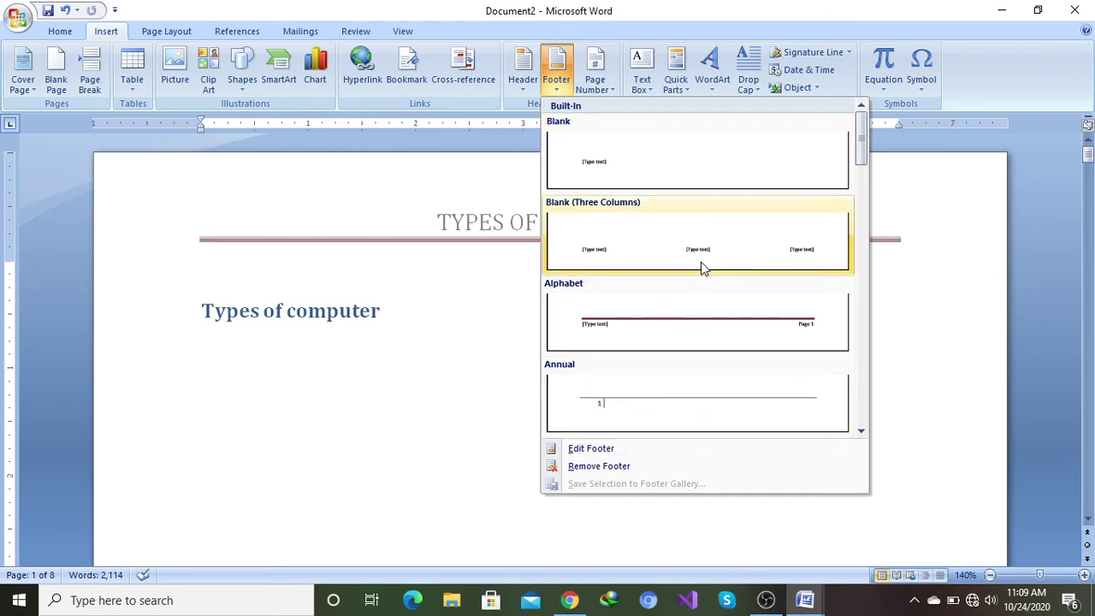
click(650, 171)
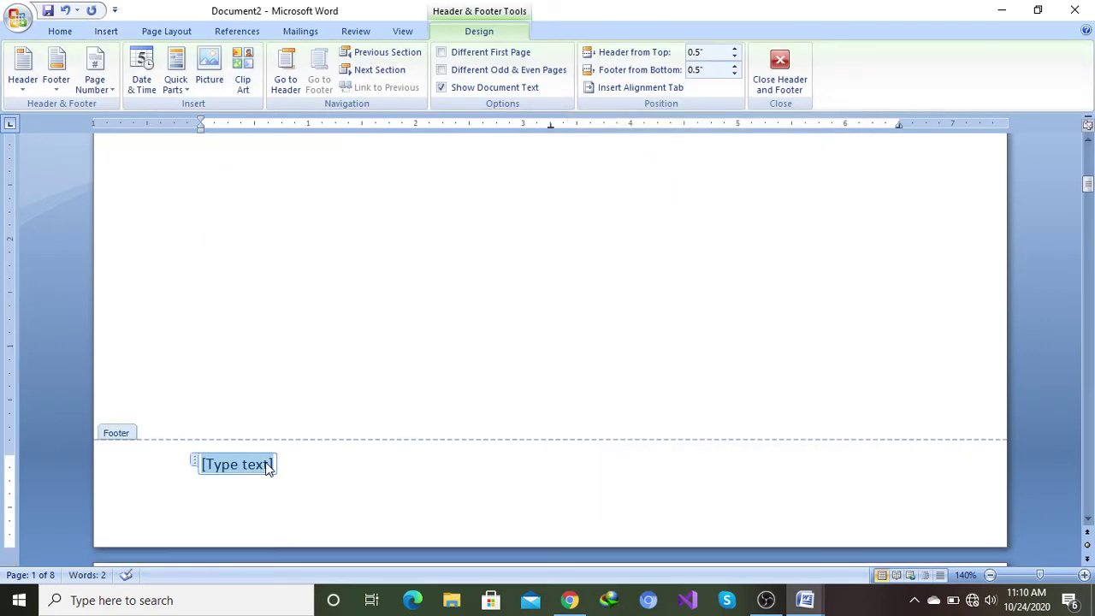
text(PR)
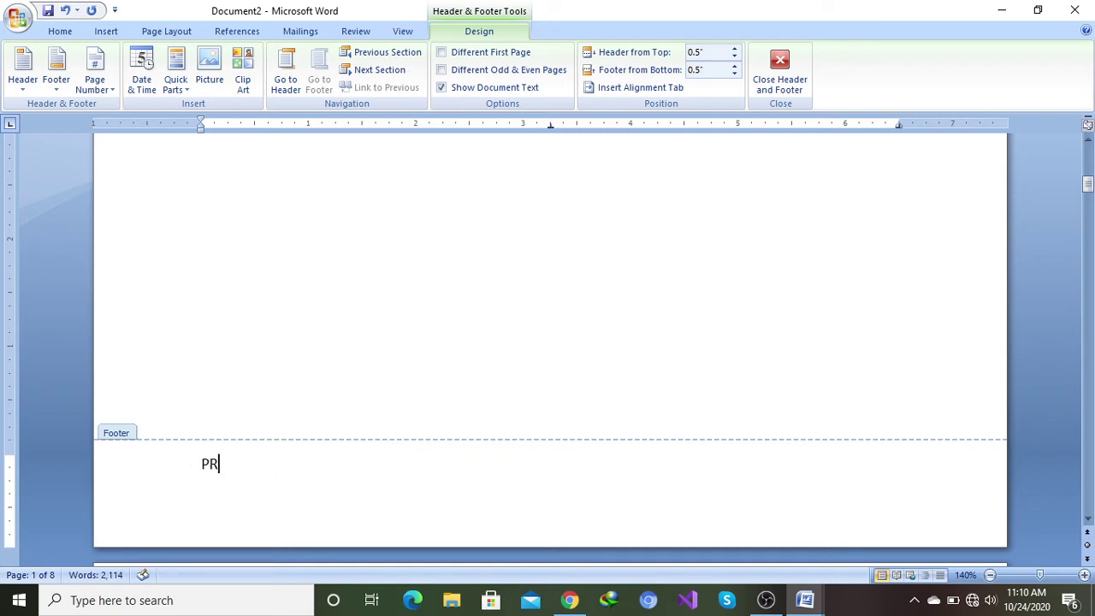
text(EPARED b)
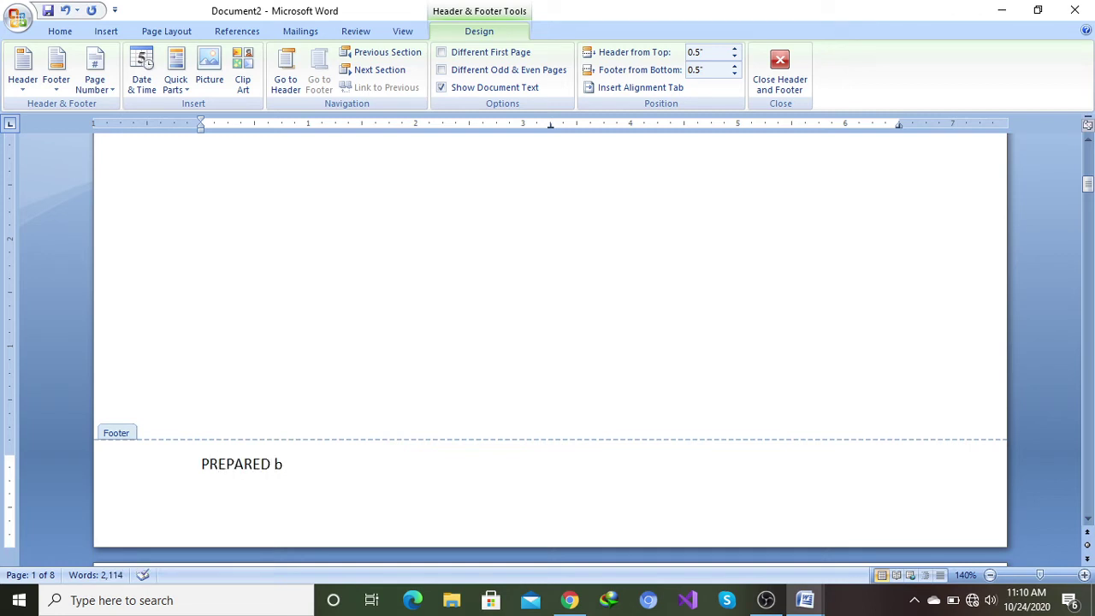
text(y M Fawad Arsal)
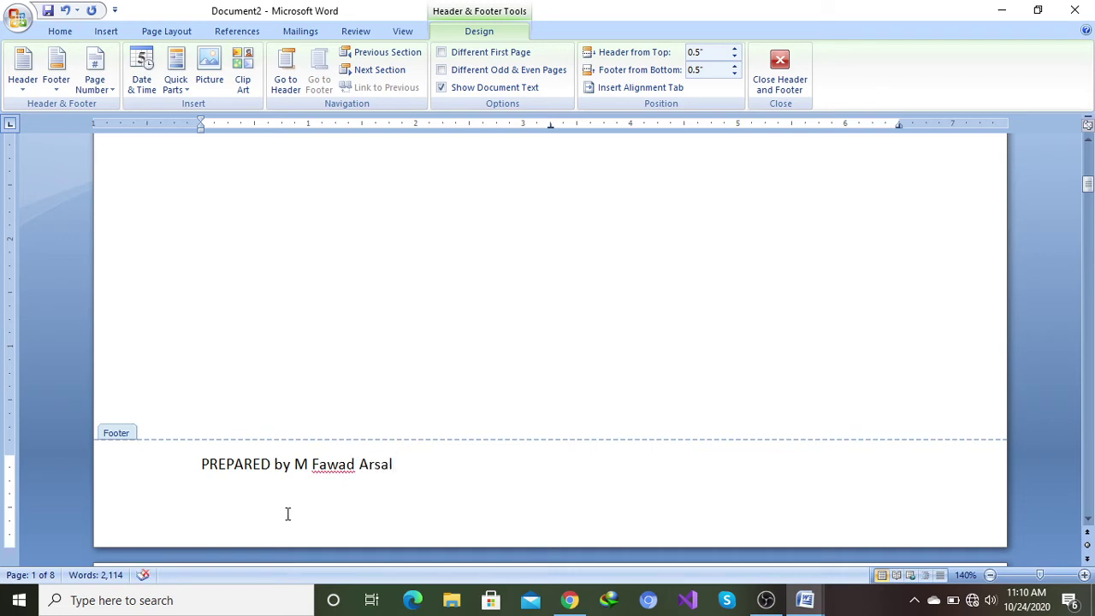
double_click(515, 231)
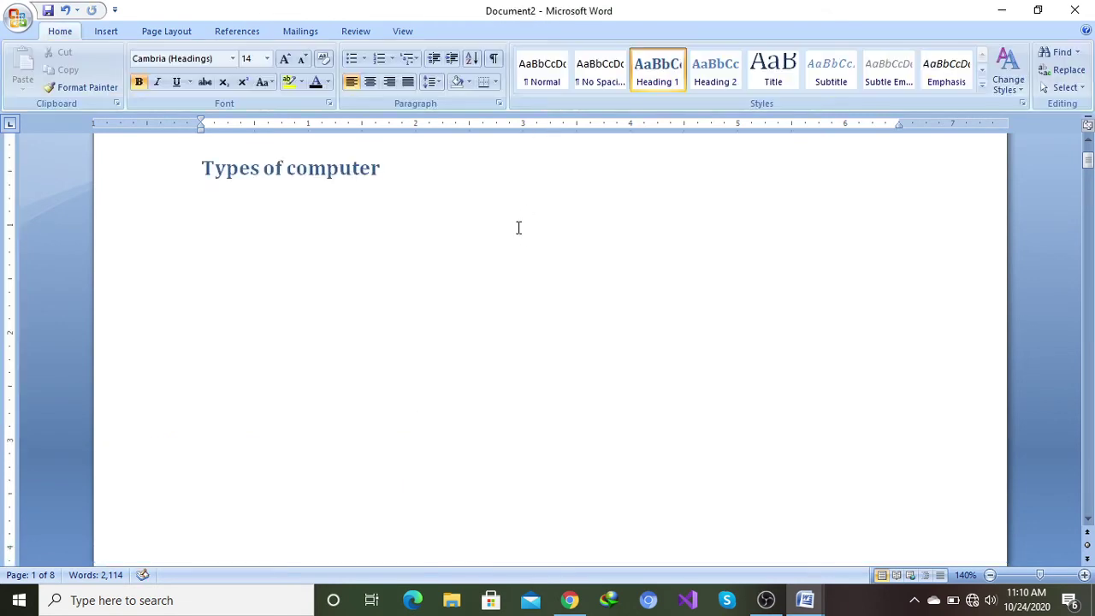
Step: Examine the header and footer of page 1 and the start of page 2, returning to the top of the document
scroll(503, 231, up, 3)
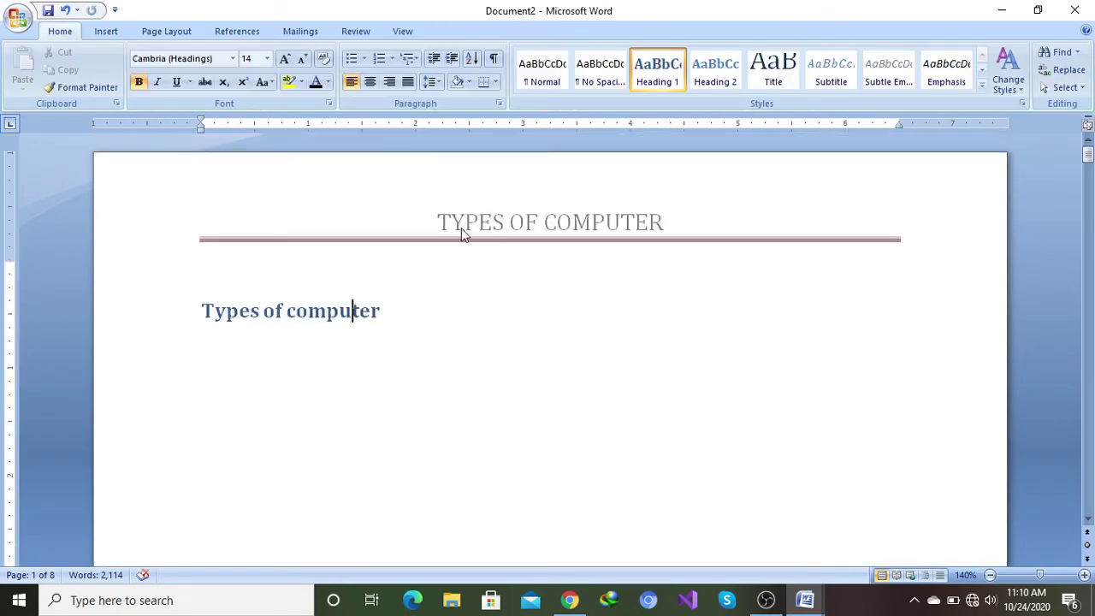
scroll(526, 229, down, 6)
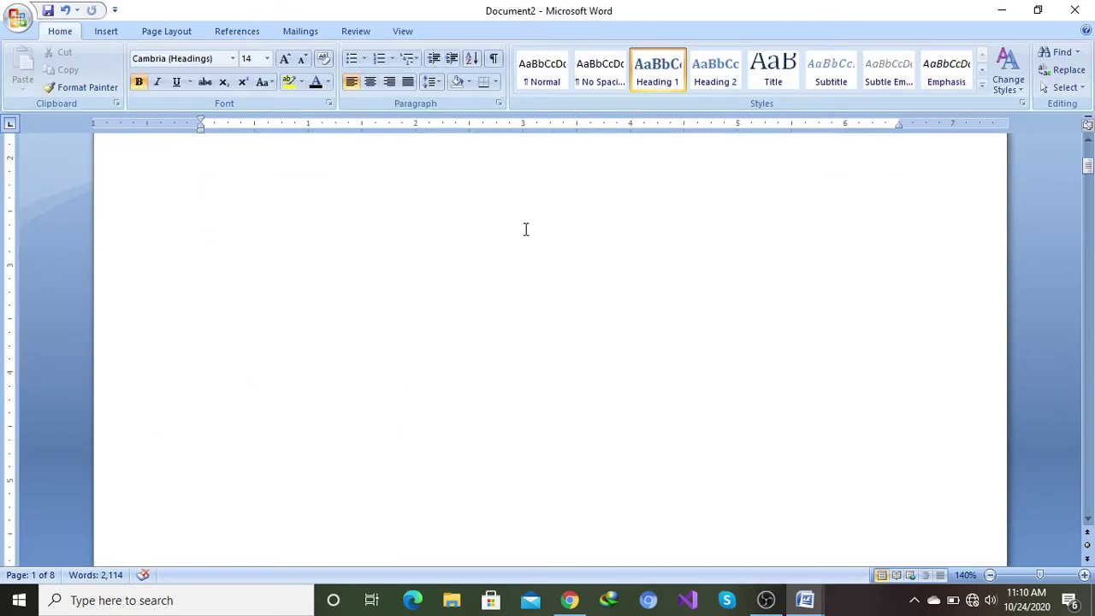
scroll(526, 229, down, 5)
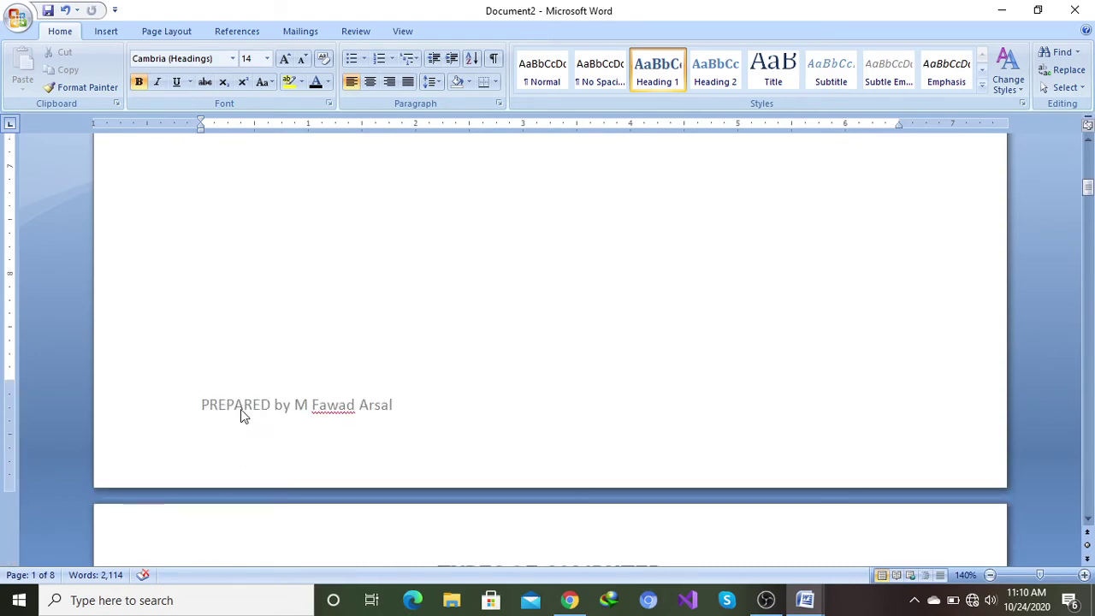
scroll(419, 410, down, 12)
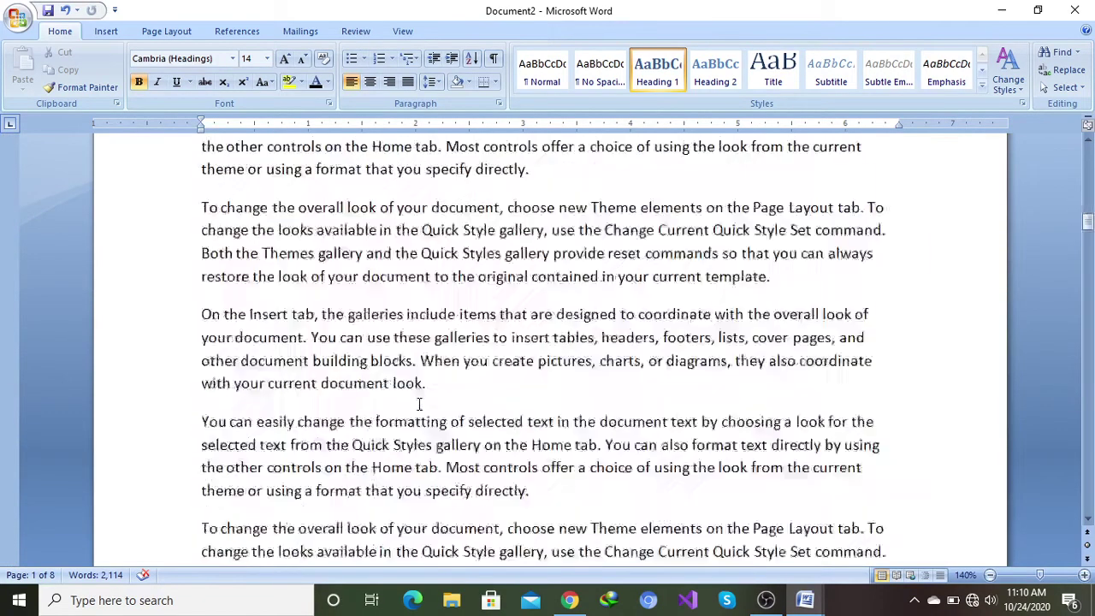
scroll(419, 407, up, 3)
scroll(357, 345, down, 6)
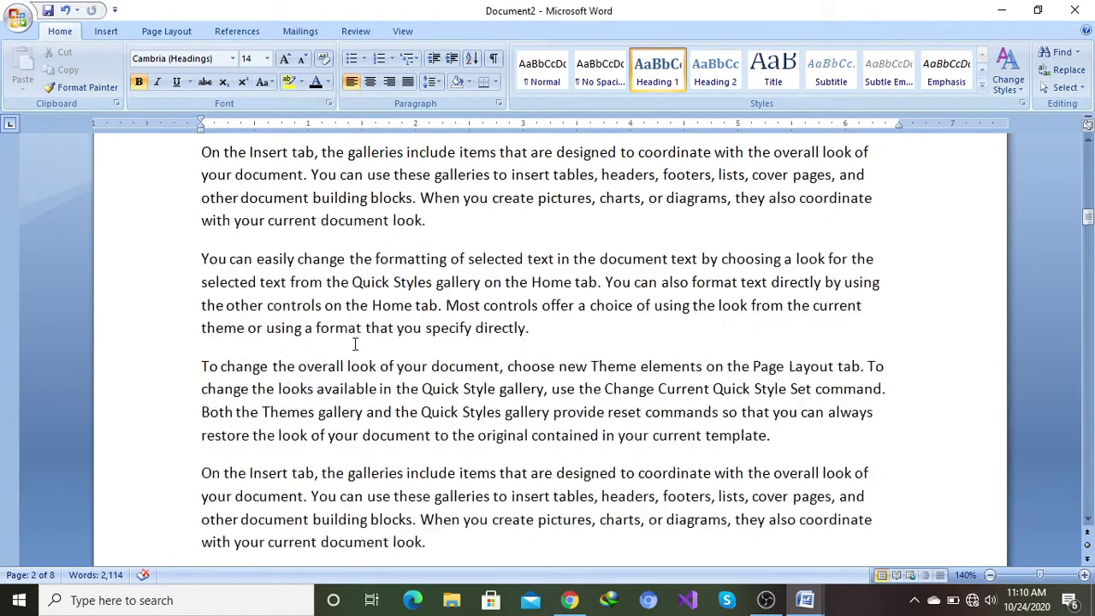
scroll(354, 345, up, 8)
scroll(353, 345, up, 3)
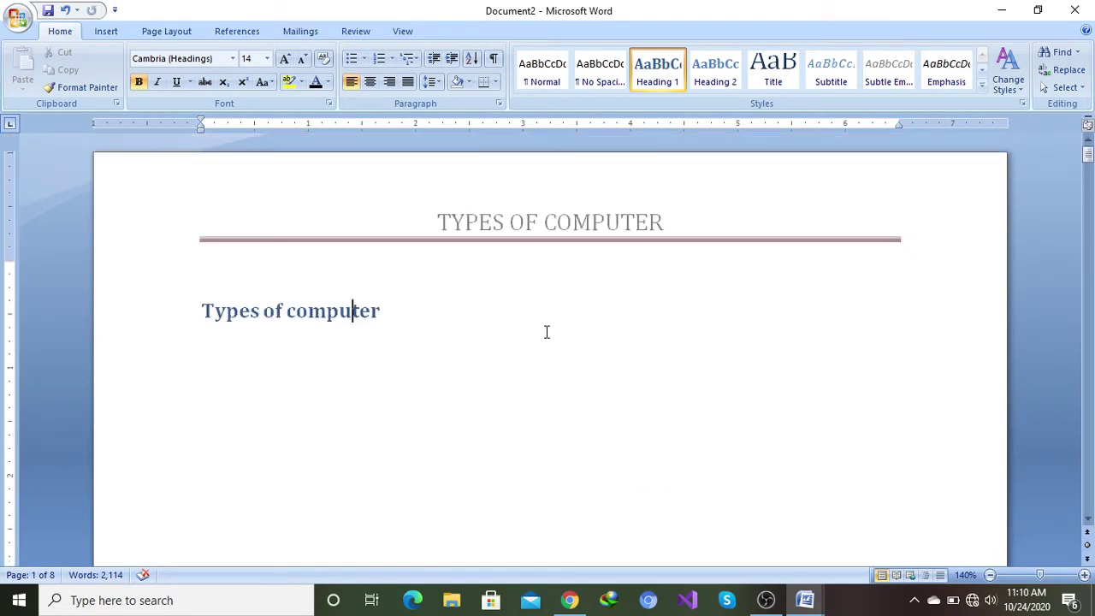
Step: Browse the page number styles offered for the top of the page
click(107, 31)
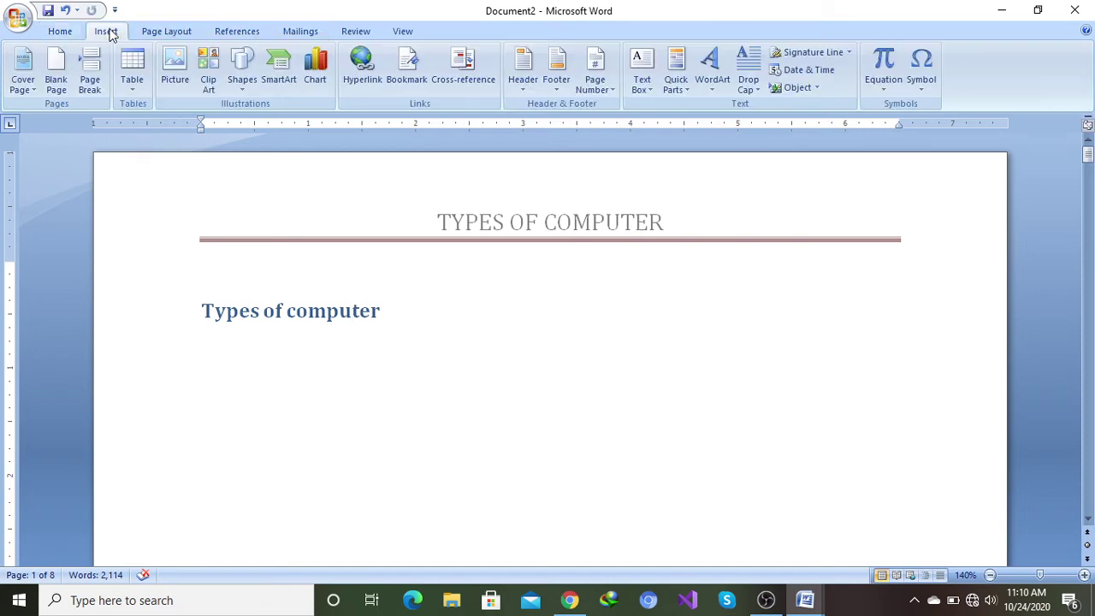
click(603, 87)
mouse_move(607, 111)
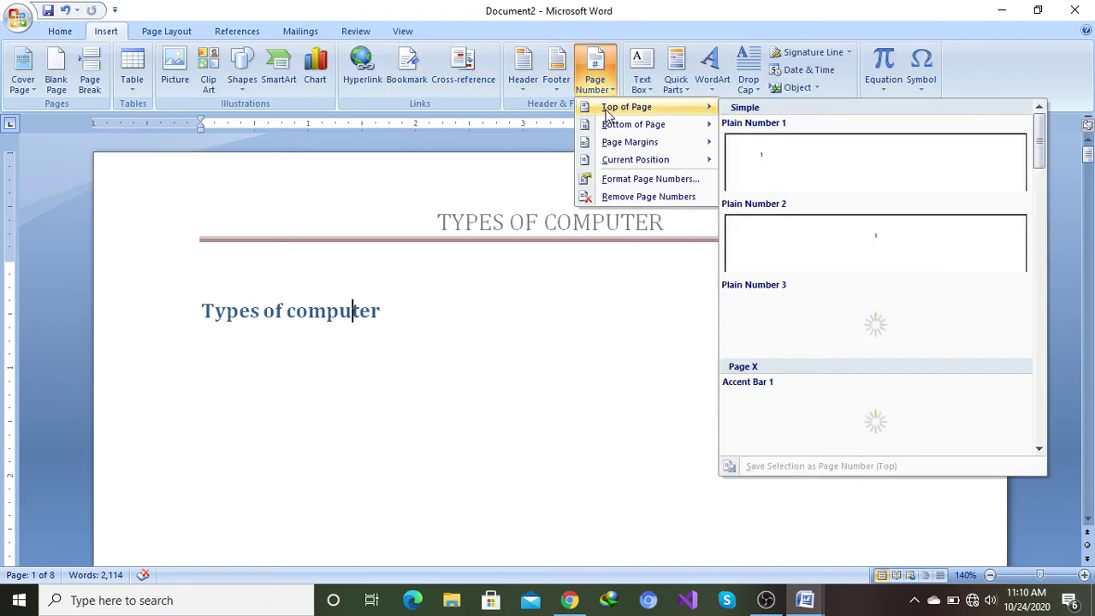
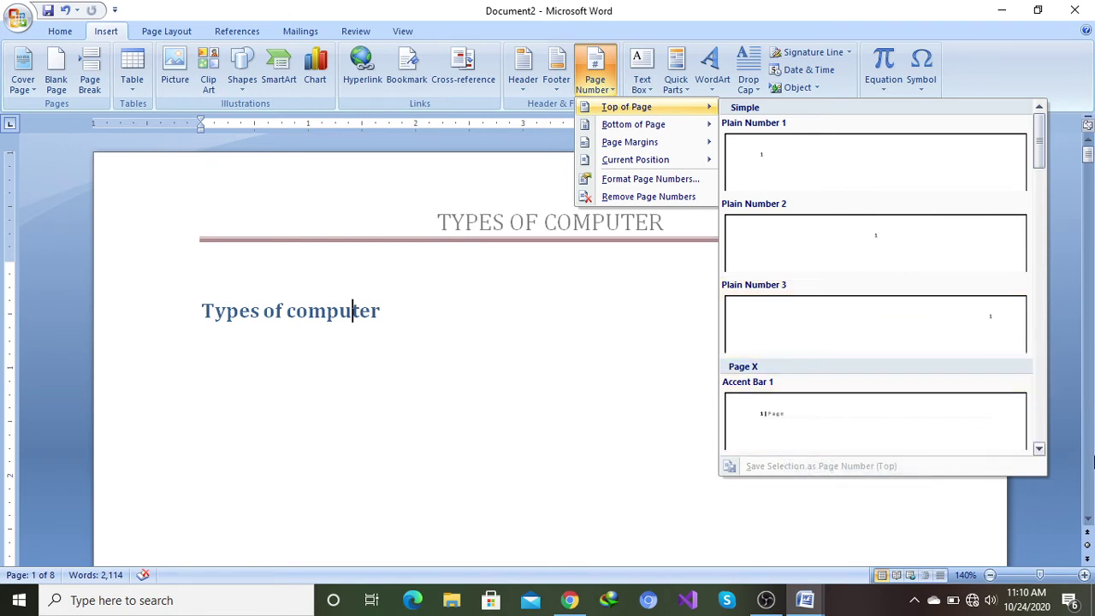
click(1040, 450)
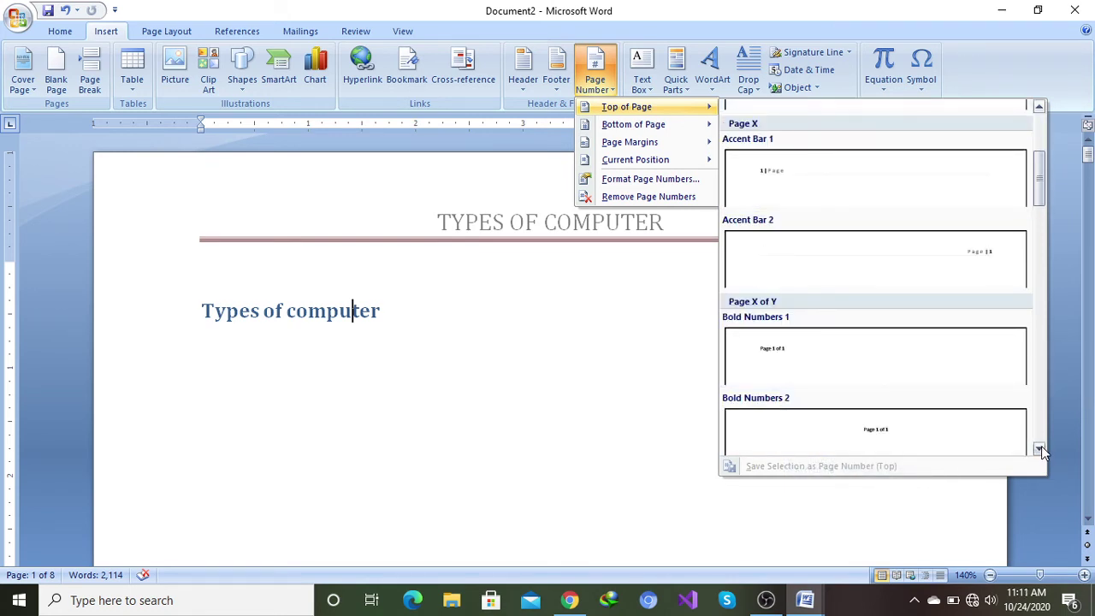
click(1040, 450)
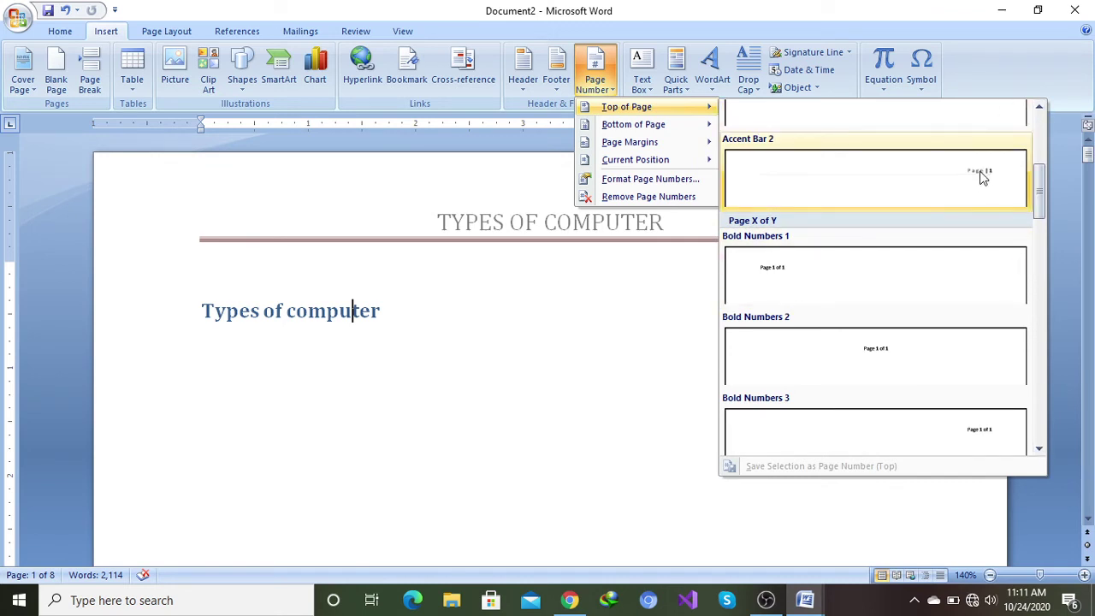
scroll(981, 297, down, 6)
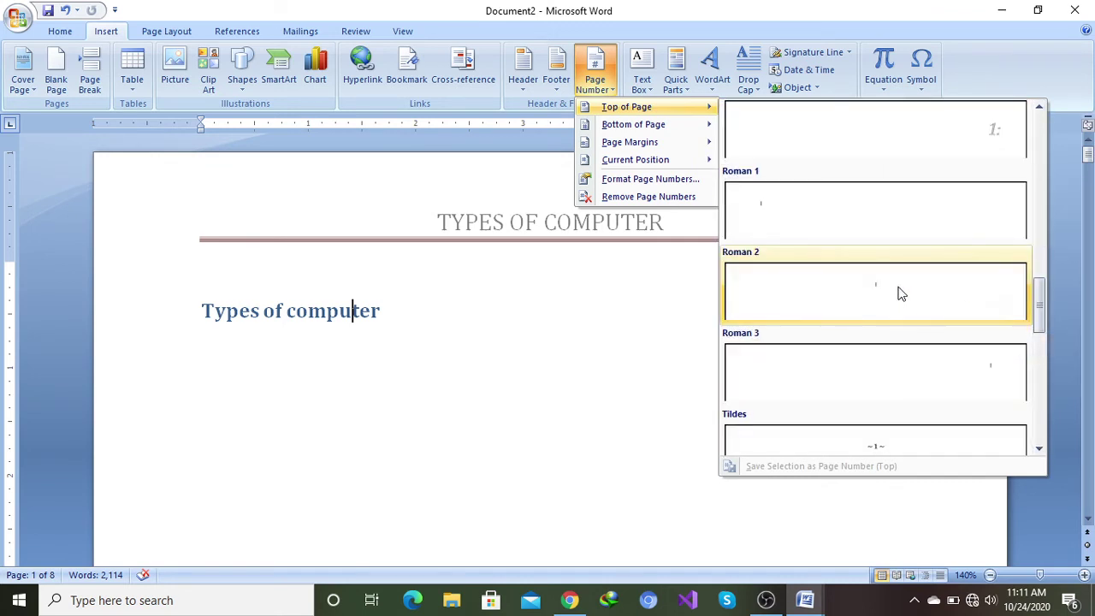
scroll(858, 276, down, 5)
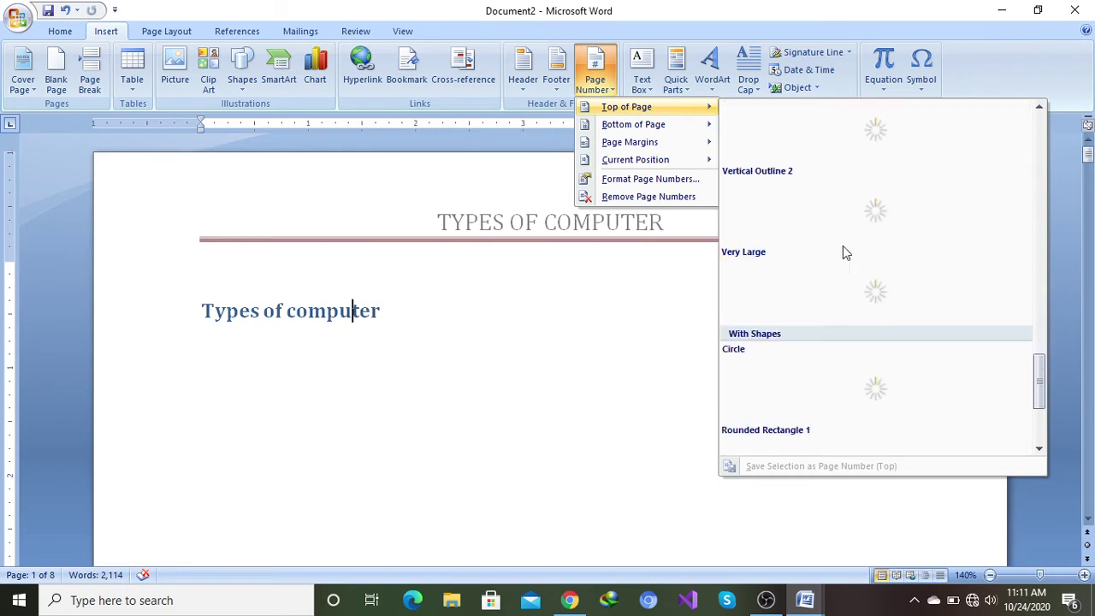
Step: Insert the Plain Number 3 page number at the bottom of the page, return to the body text and check it on page 1
mouse_move(643, 127)
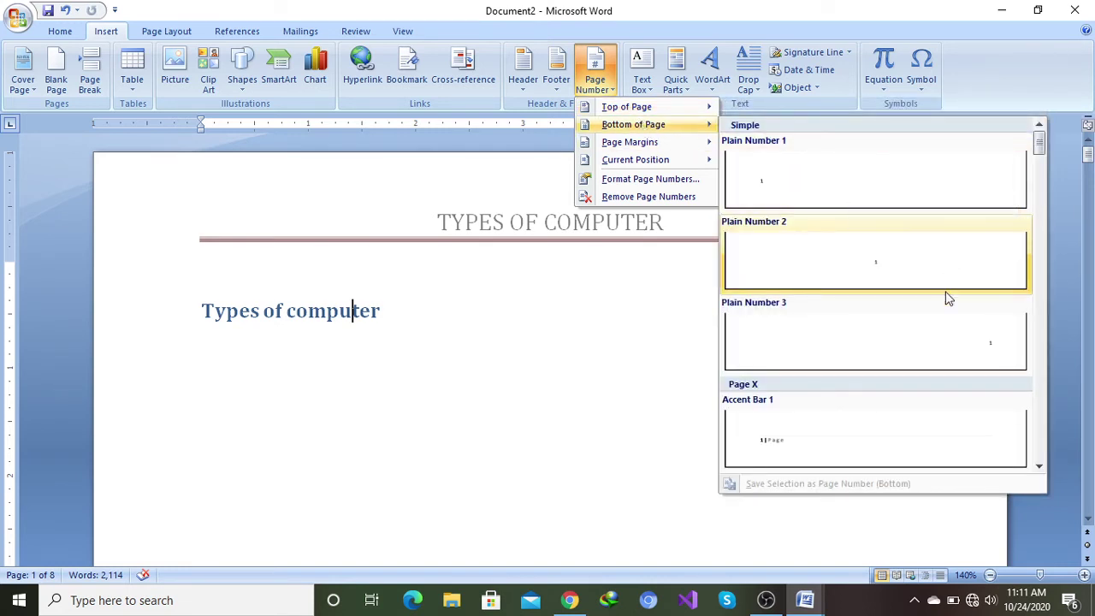
click(992, 349)
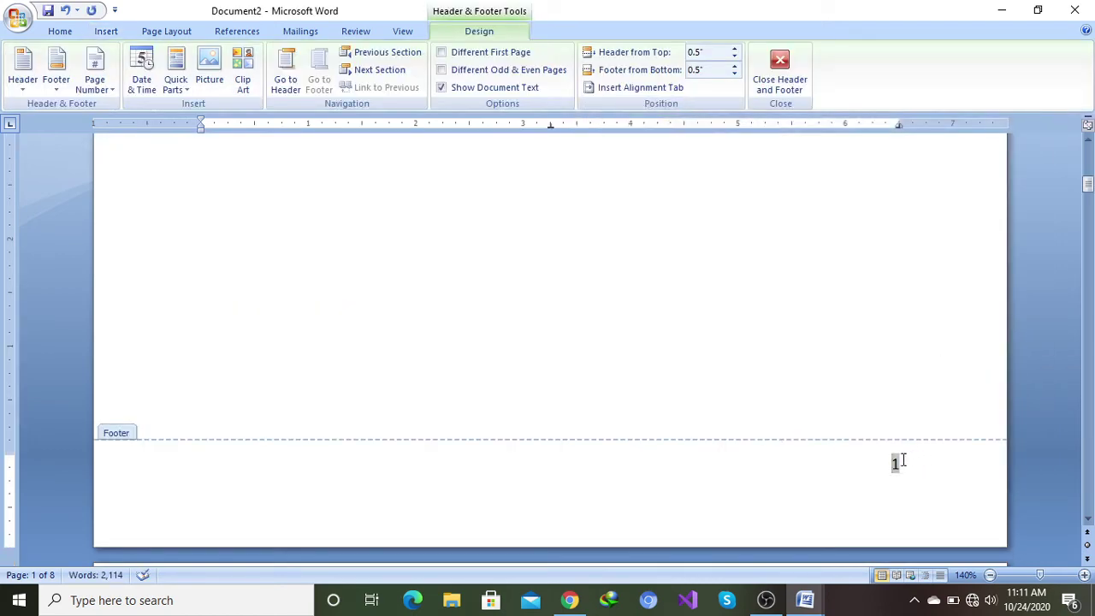
scroll(860, 344, up, 15)
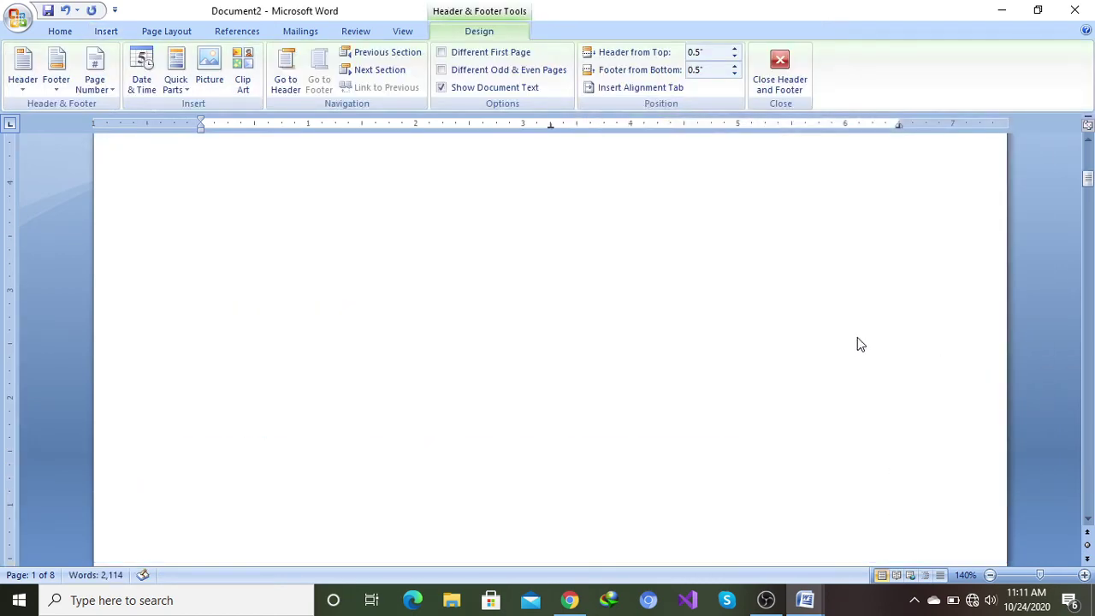
double_click(810, 329)
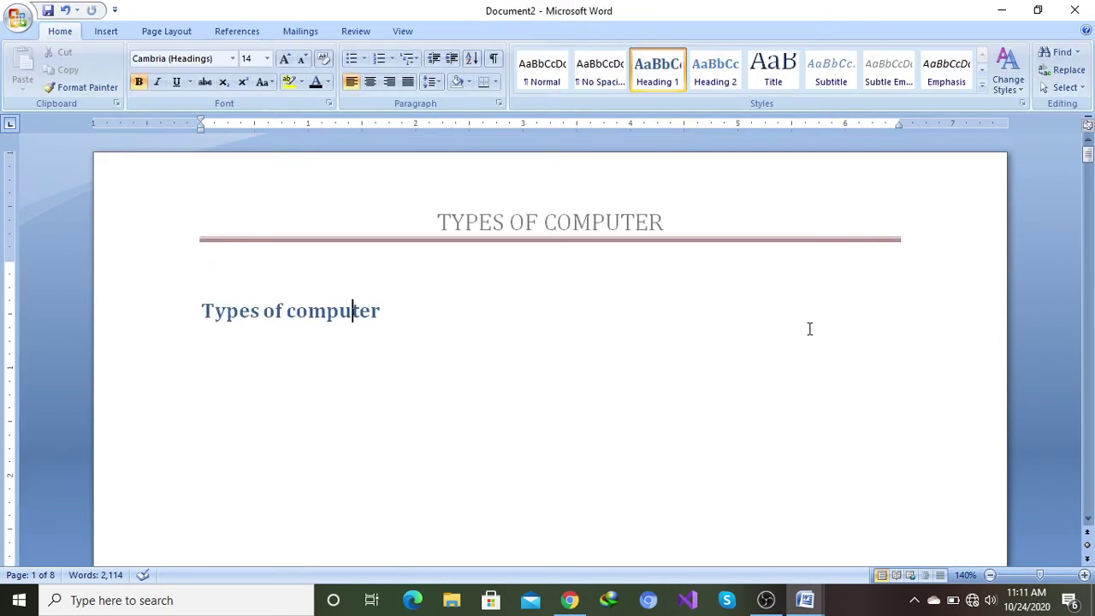
scroll(728, 323, down, 5)
scroll(732, 319, down, 5)
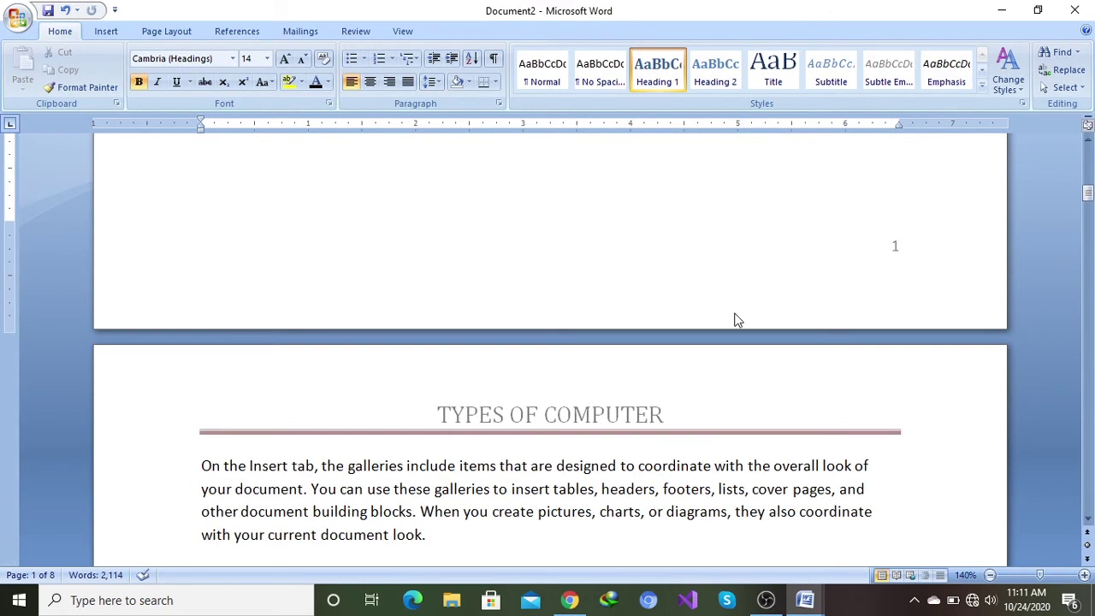
scroll(736, 314, up, 15)
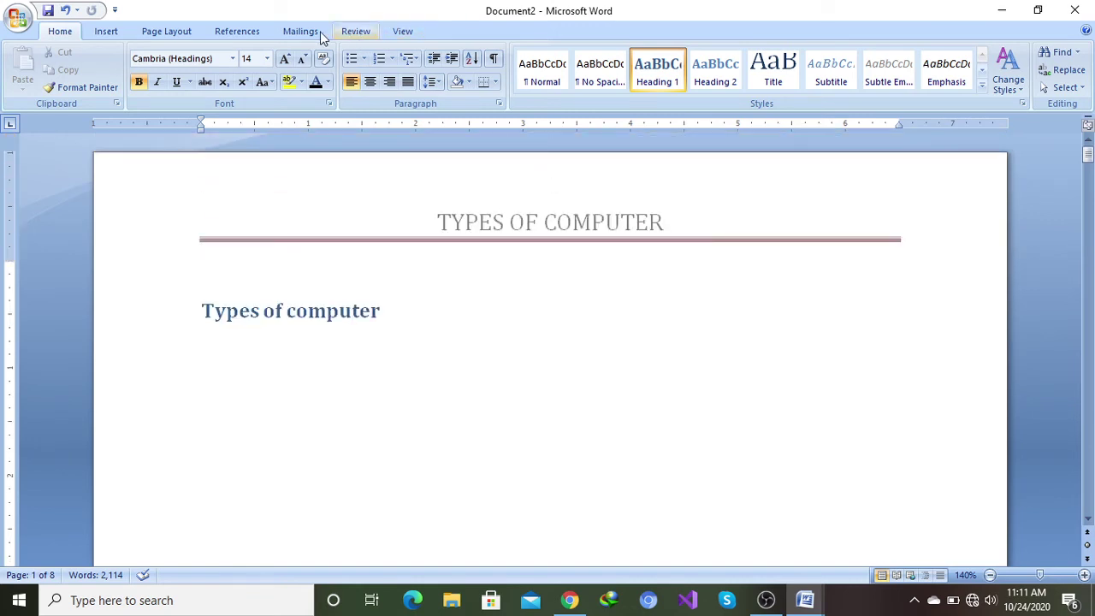
Step: Insert the Alphabet Quote text box on page 1 and look over its placeholder text
click(103, 31)
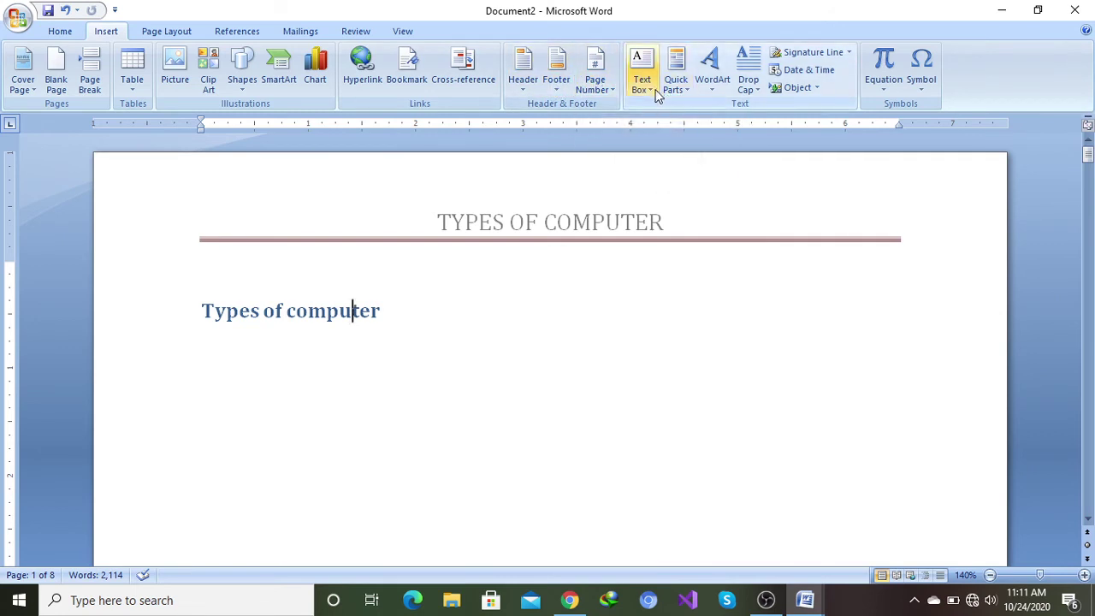
scroll(516, 501, down, 5)
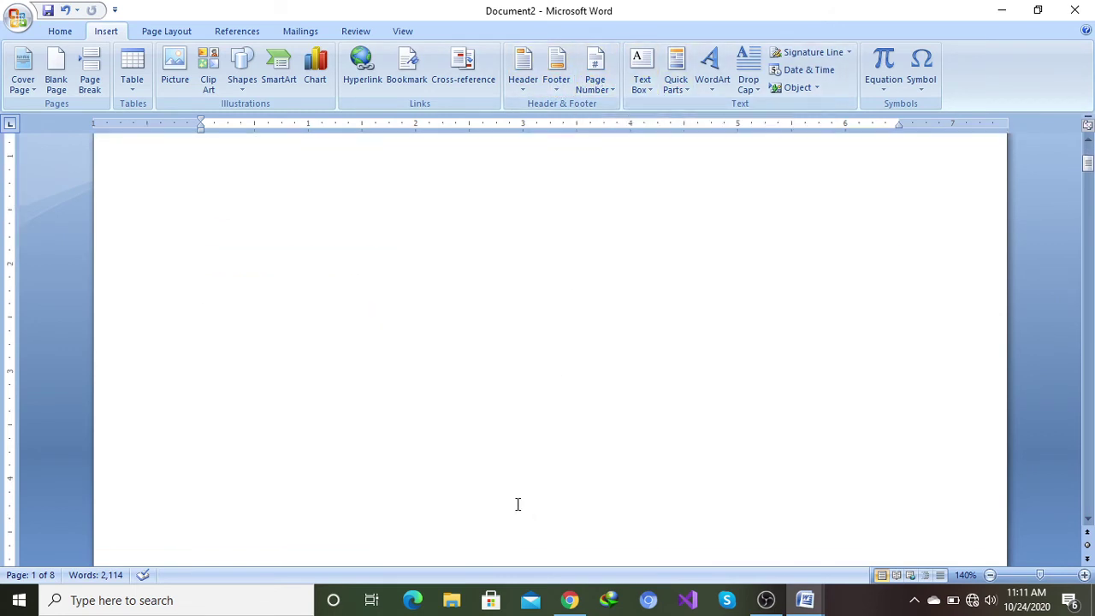
scroll(501, 483, down, 5)
click(650, 89)
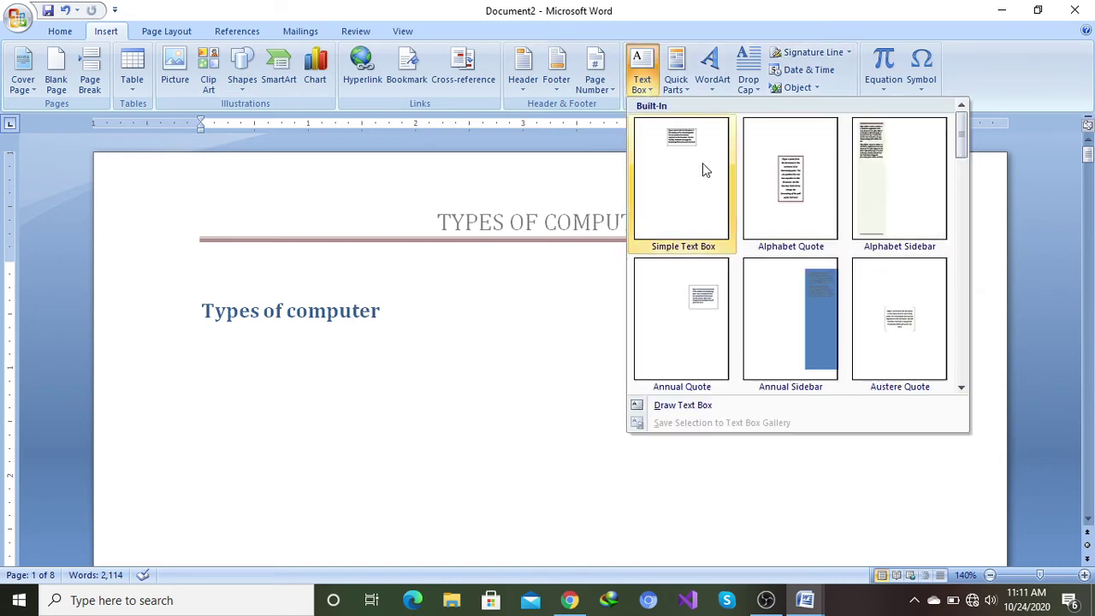
click(785, 190)
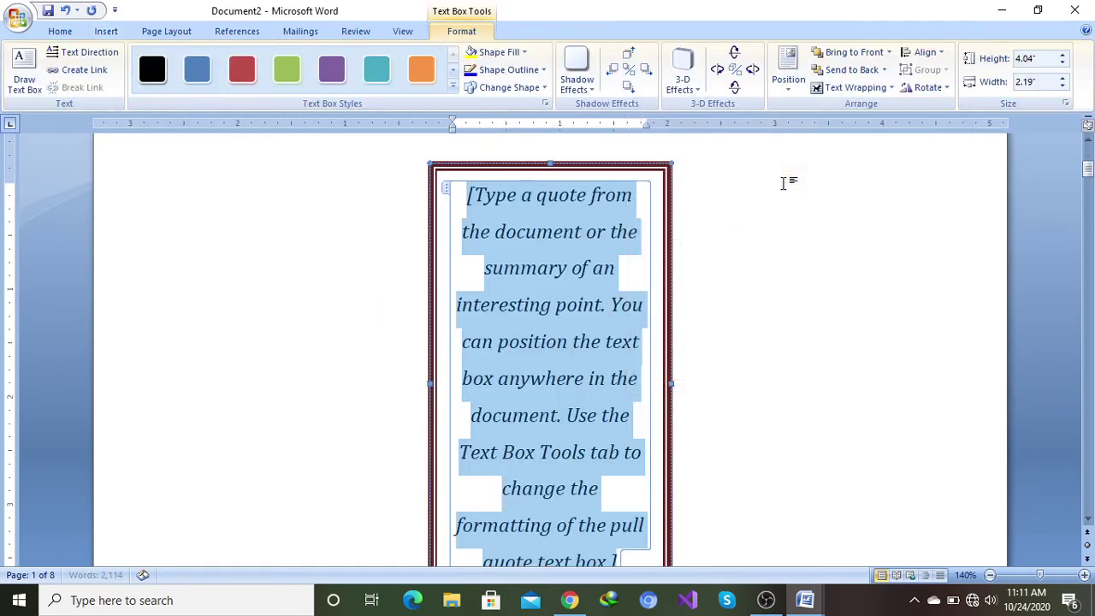
scroll(540, 265, down, 5)
scroll(540, 265, up, 3)
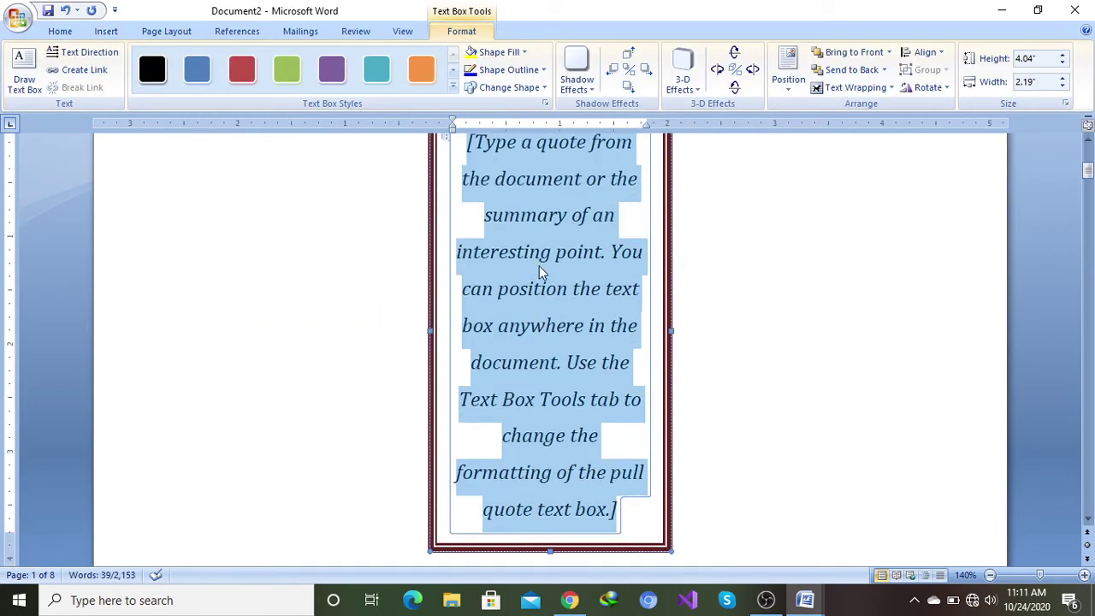
Step: Replace the quote text box's placeholder text with "fdafvcv fgsgs" and return to the body text
key(Delete)
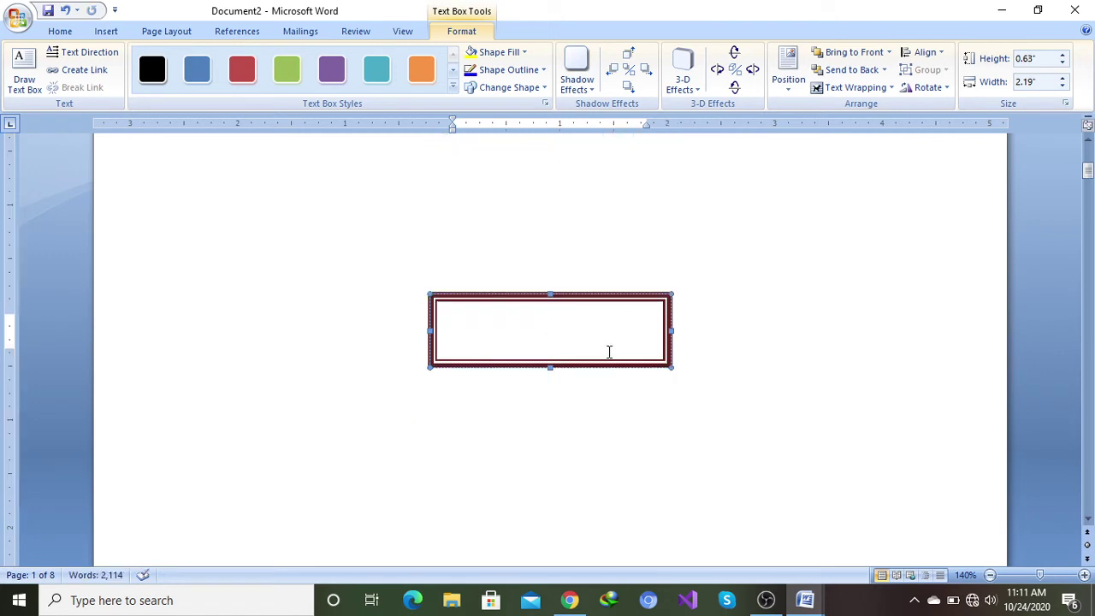
text(fdafvcv)
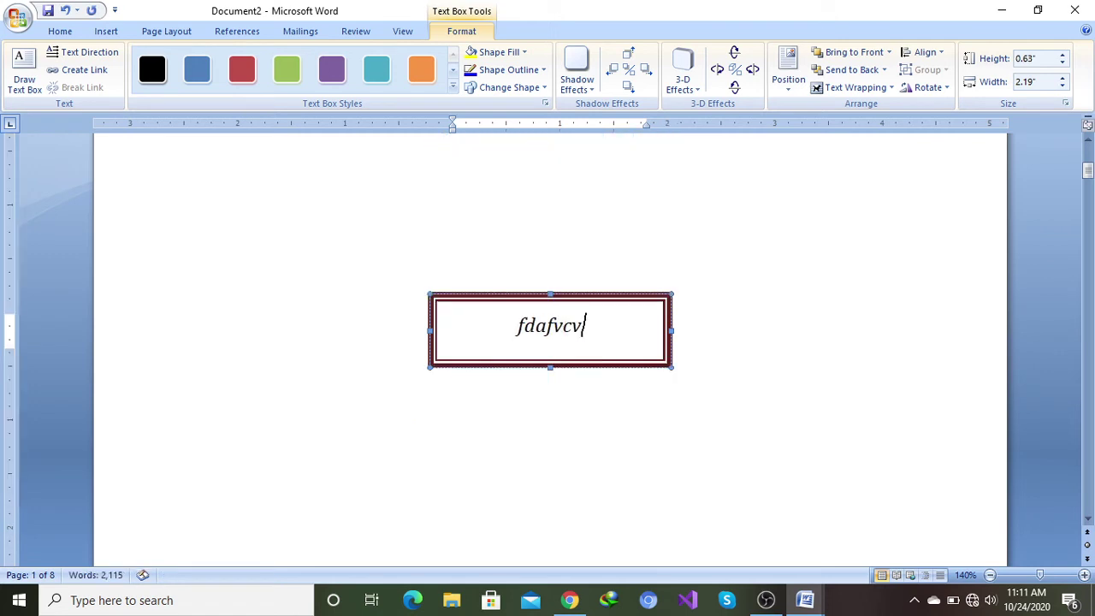
text( fgsgs)
click(781, 209)
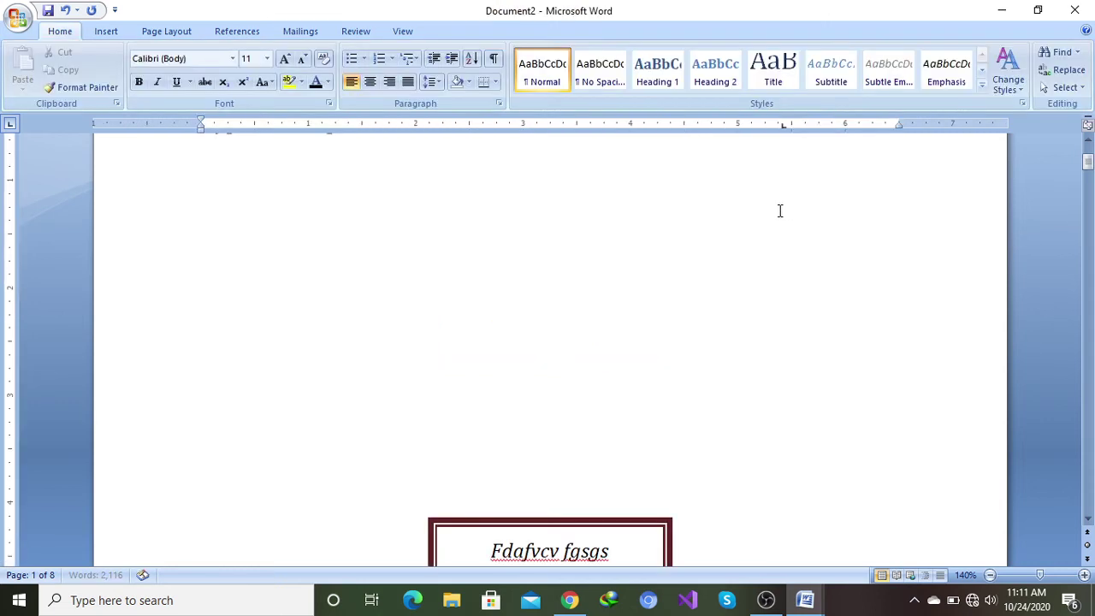
Step: Insert WordArt reading "types of computer" below the Types of computer heading, using the orange slanted 3-D style
click(105, 32)
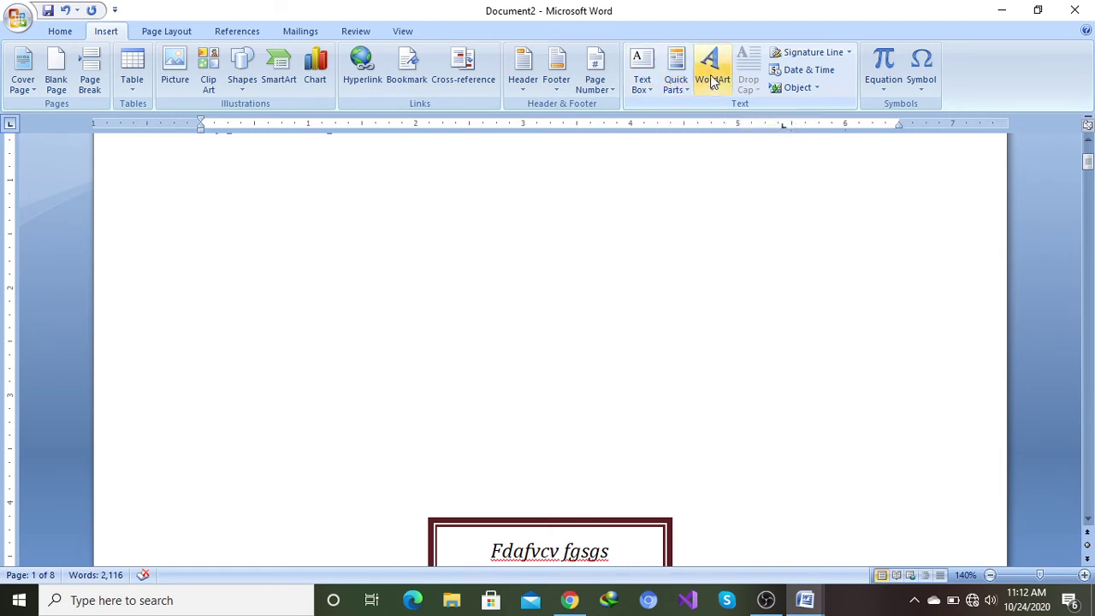
scroll(501, 240, up, 5)
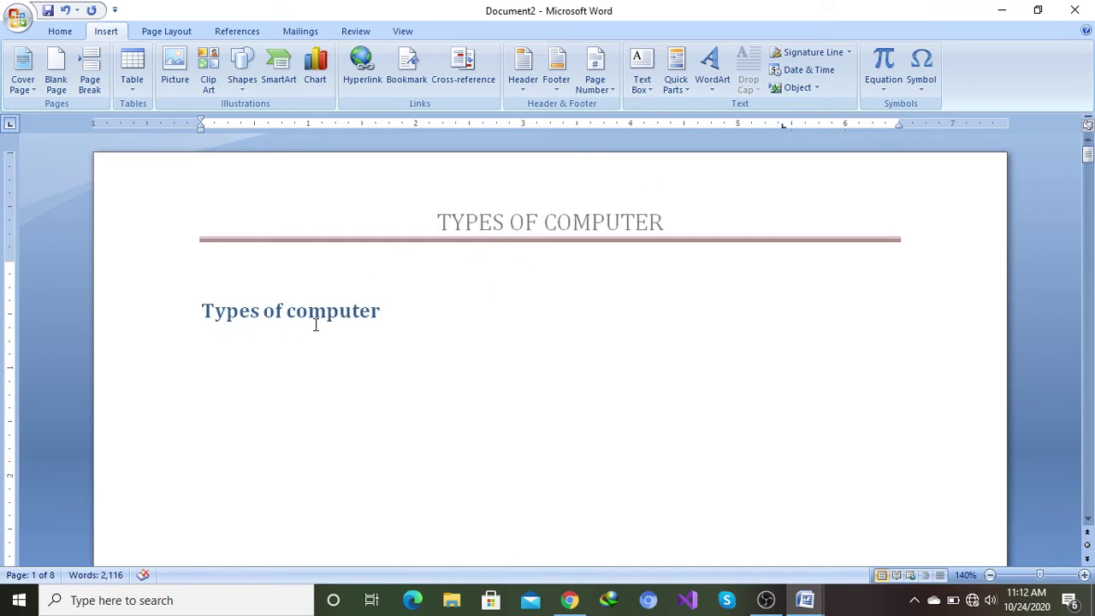
click(710, 86)
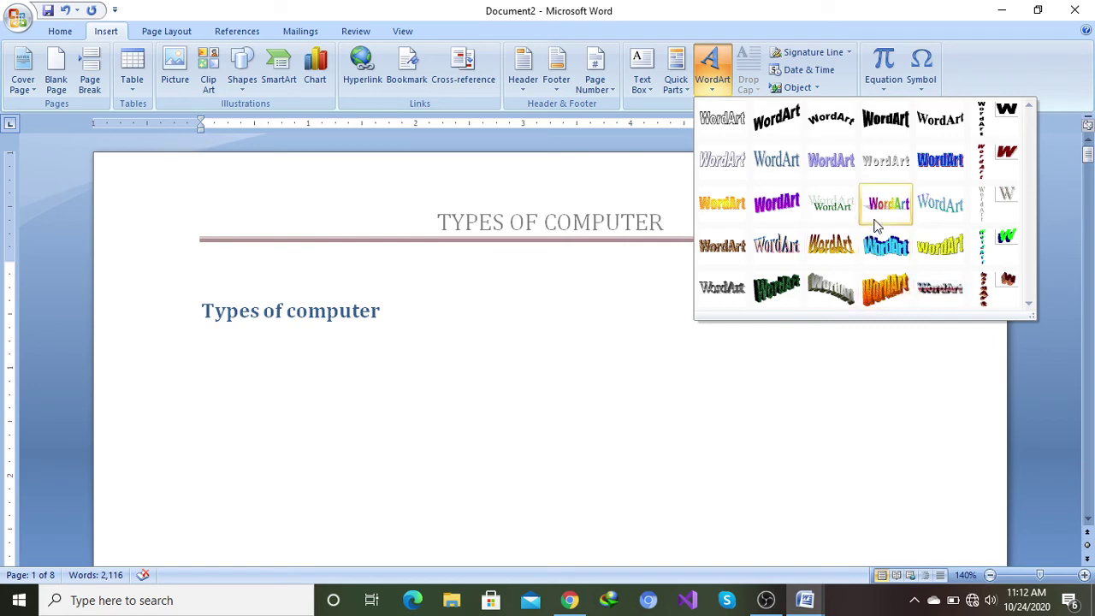
click(886, 290)
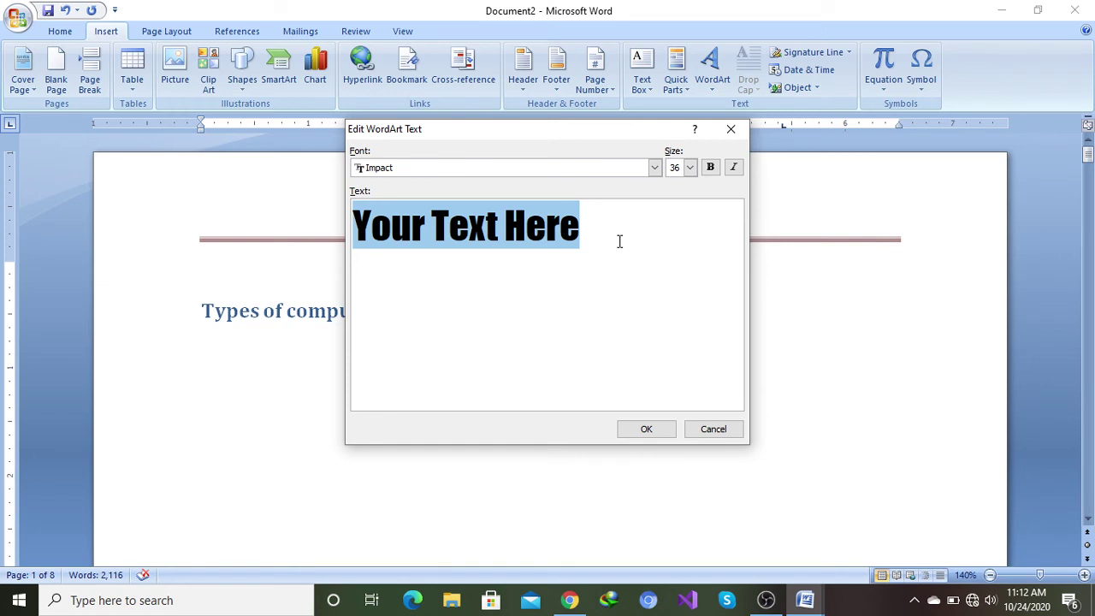
key(BackSpace)
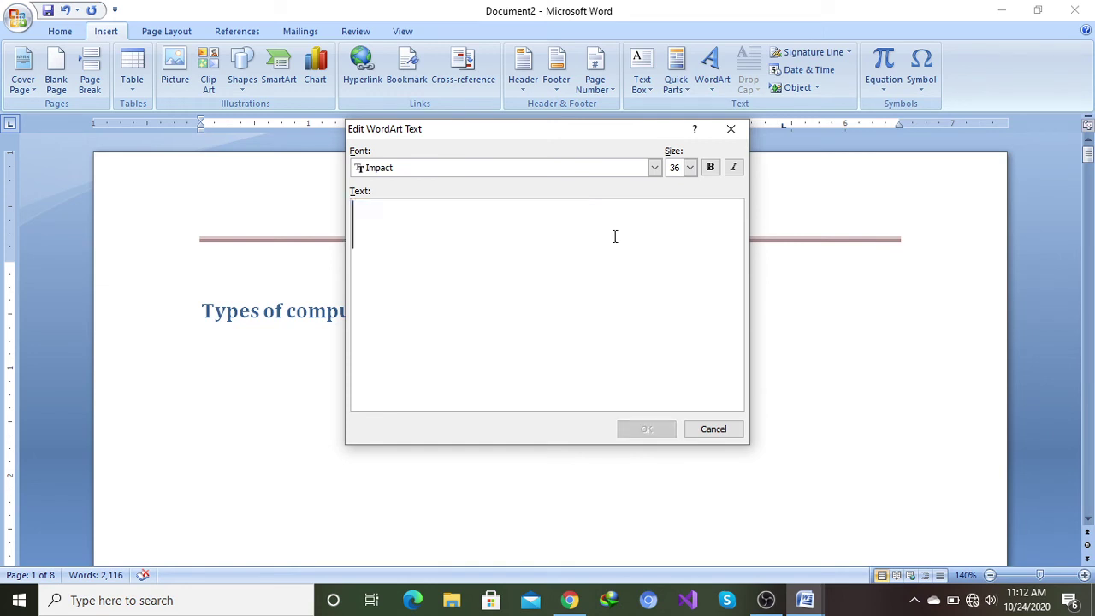
text(t)
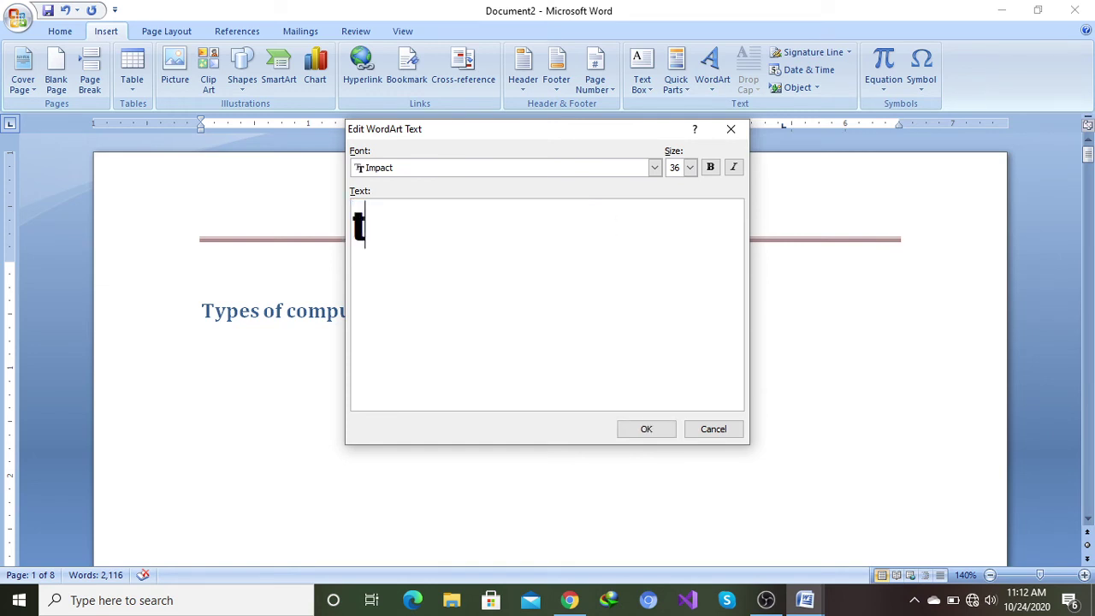
text(ypes )
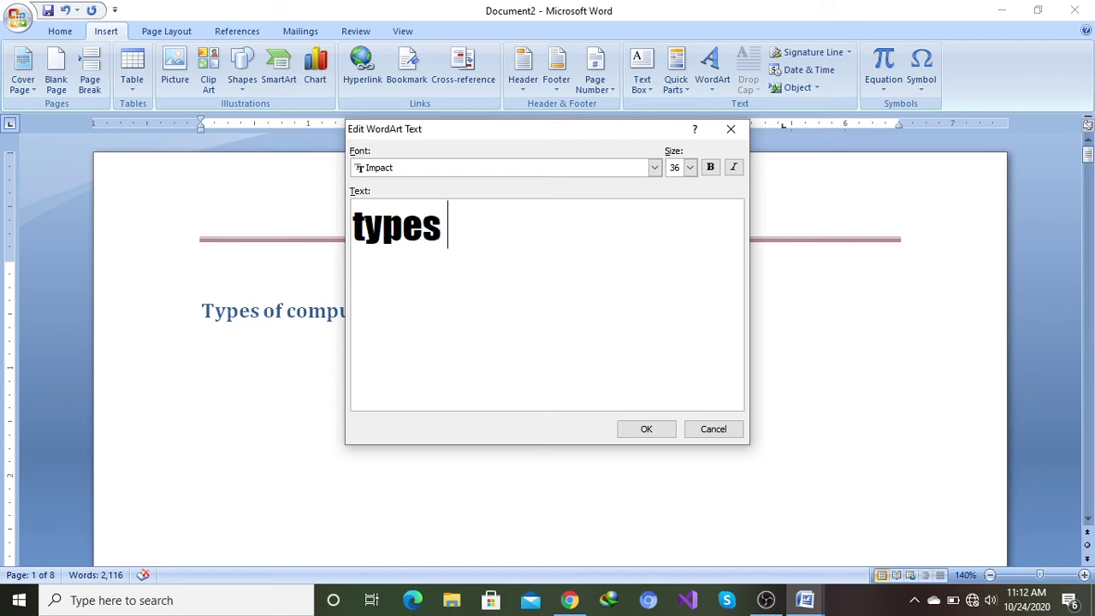
text(of co)
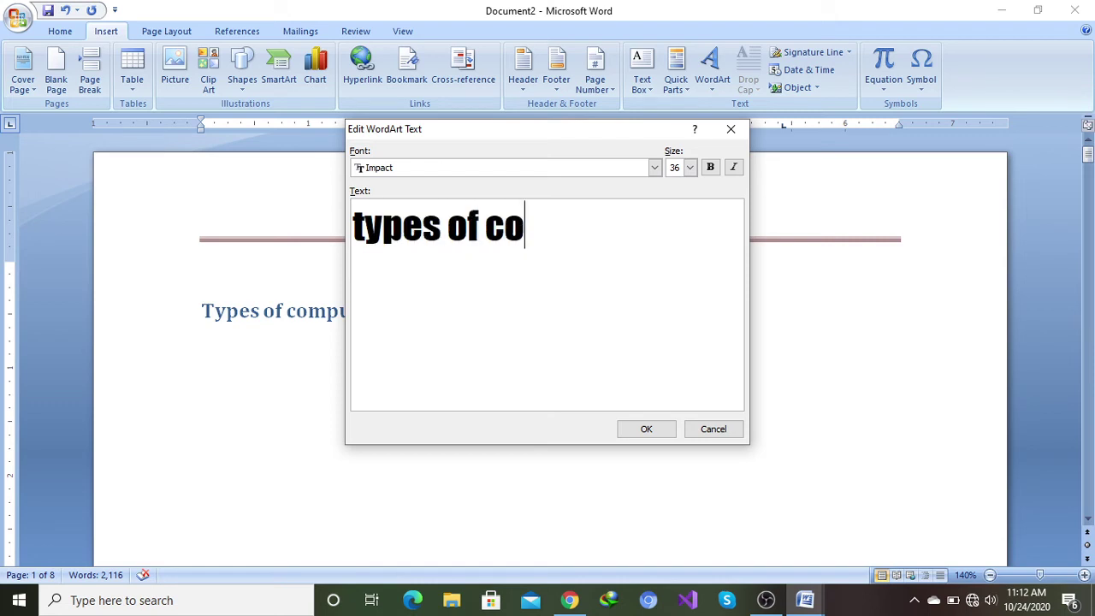
text(mpute)
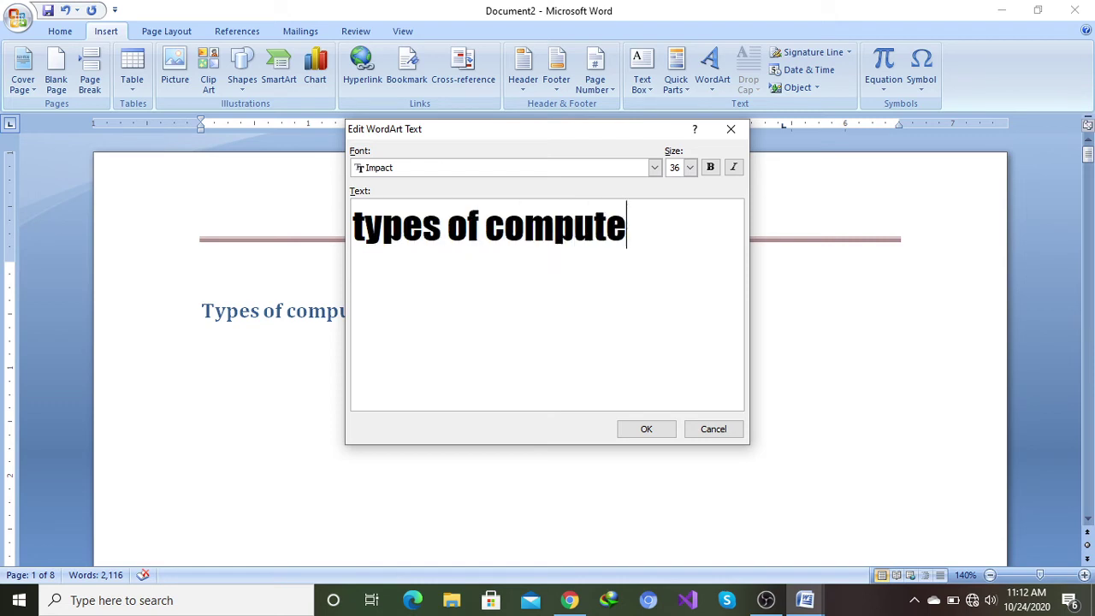
text(r)
click(646, 429)
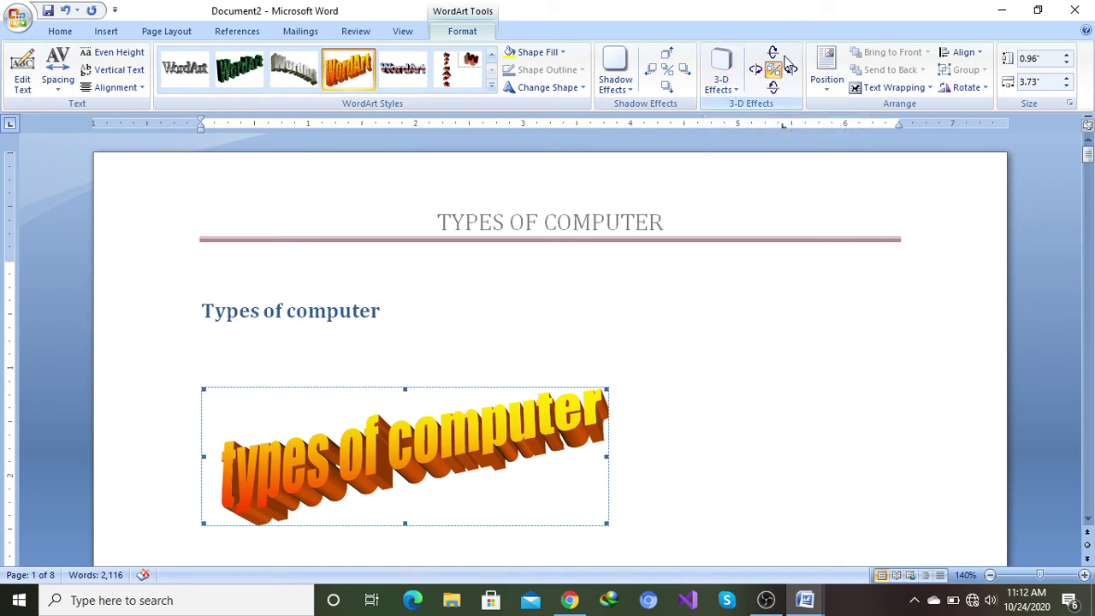
Step: Apply the second shadow of the Additional Shadow Styles group to the WordArt and deselect it
click(628, 91)
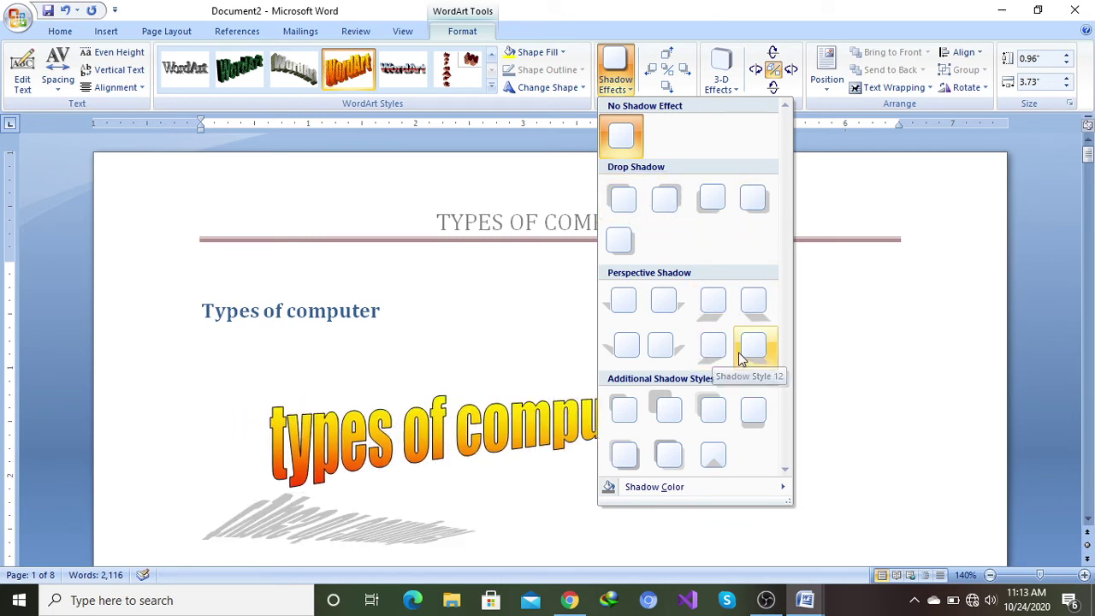
click(668, 414)
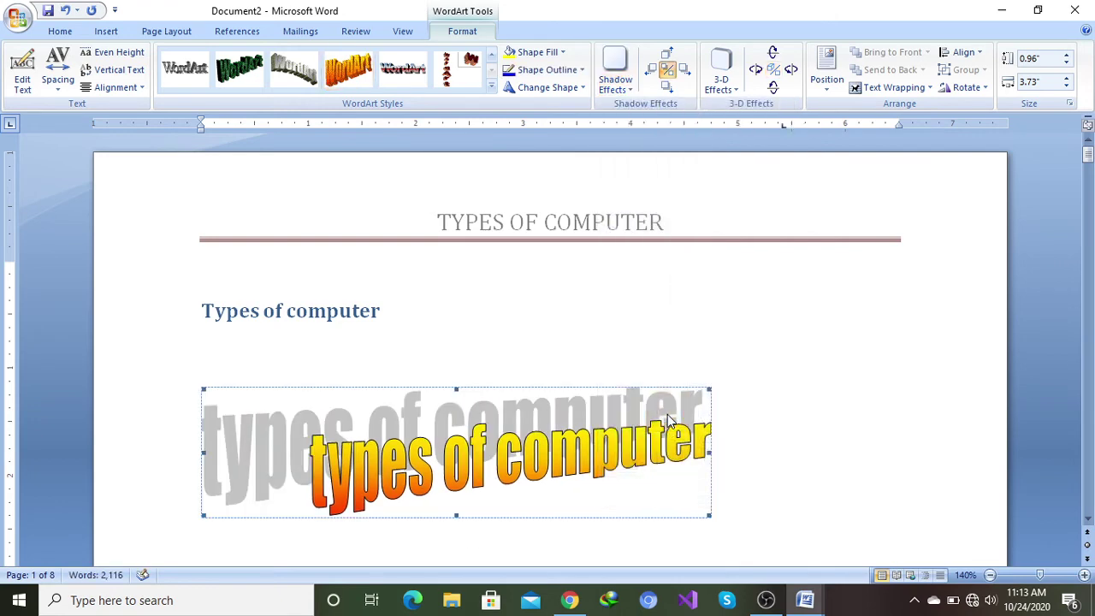
click(756, 391)
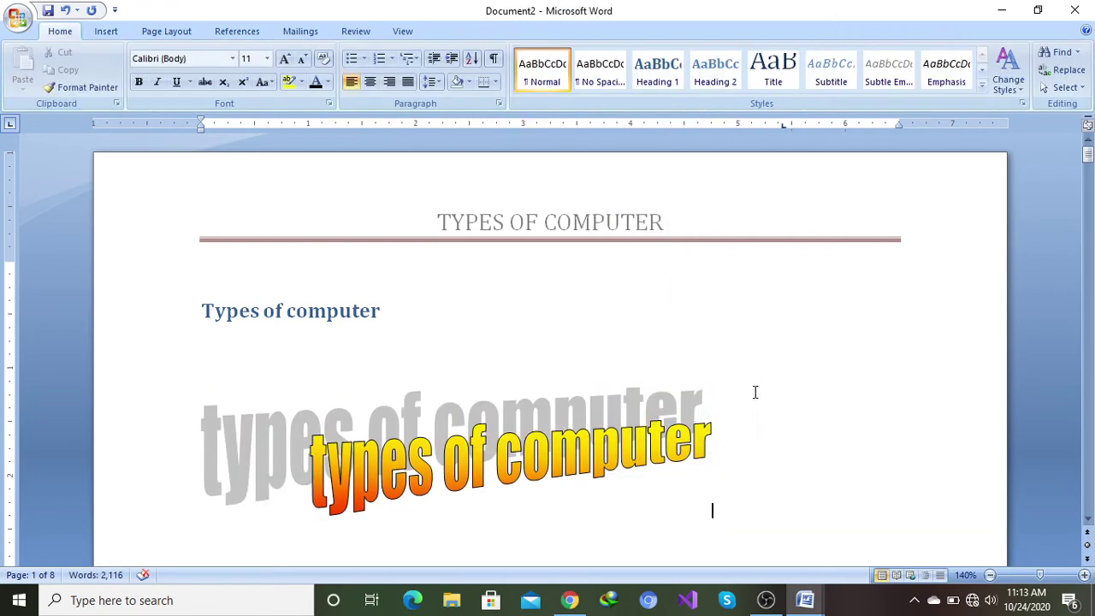
Step: Nudge the WordArt's shadow a few times to the left and back to the right
click(440, 457)
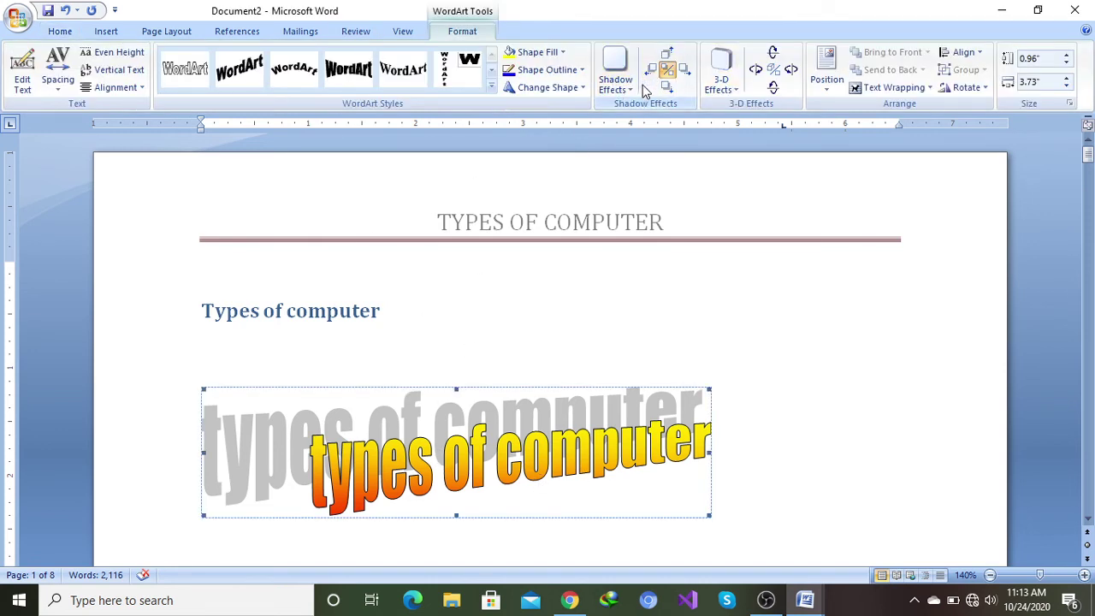
click(652, 71)
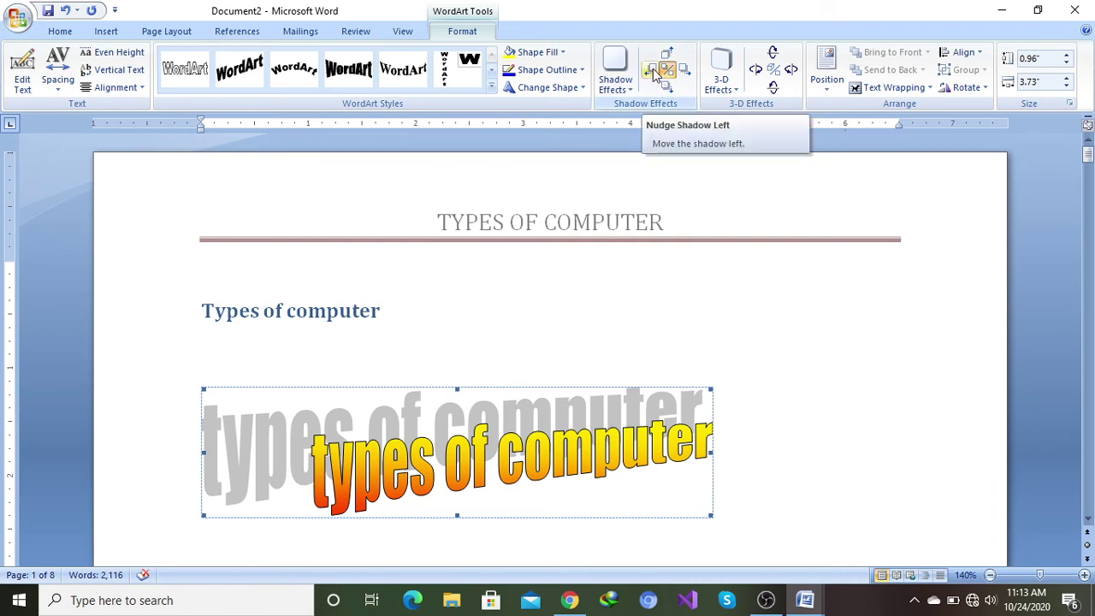
click(655, 73)
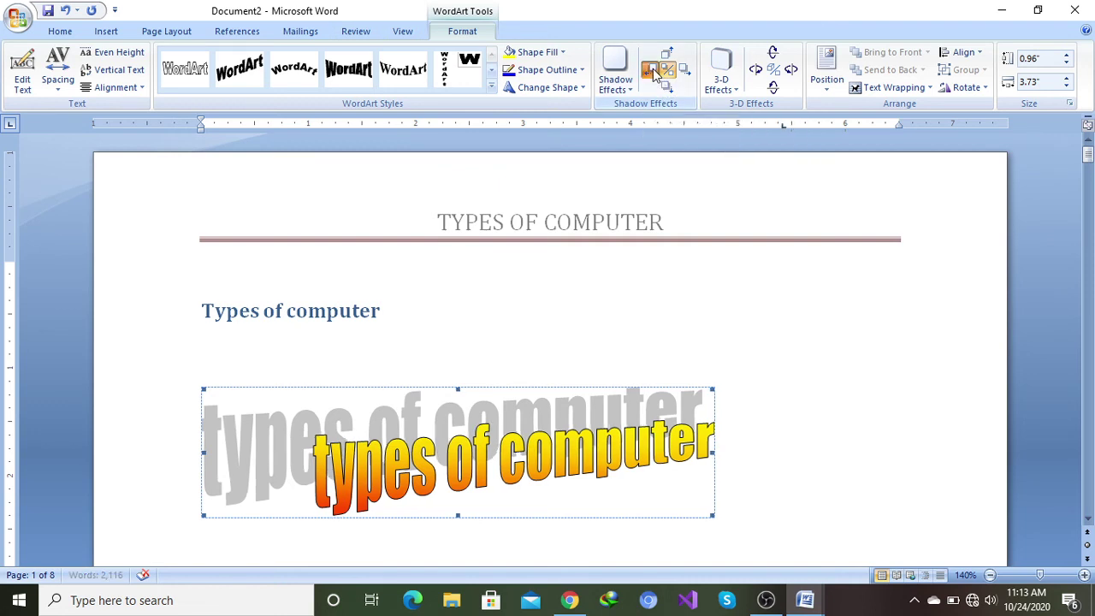
click(654, 73)
click(685, 73)
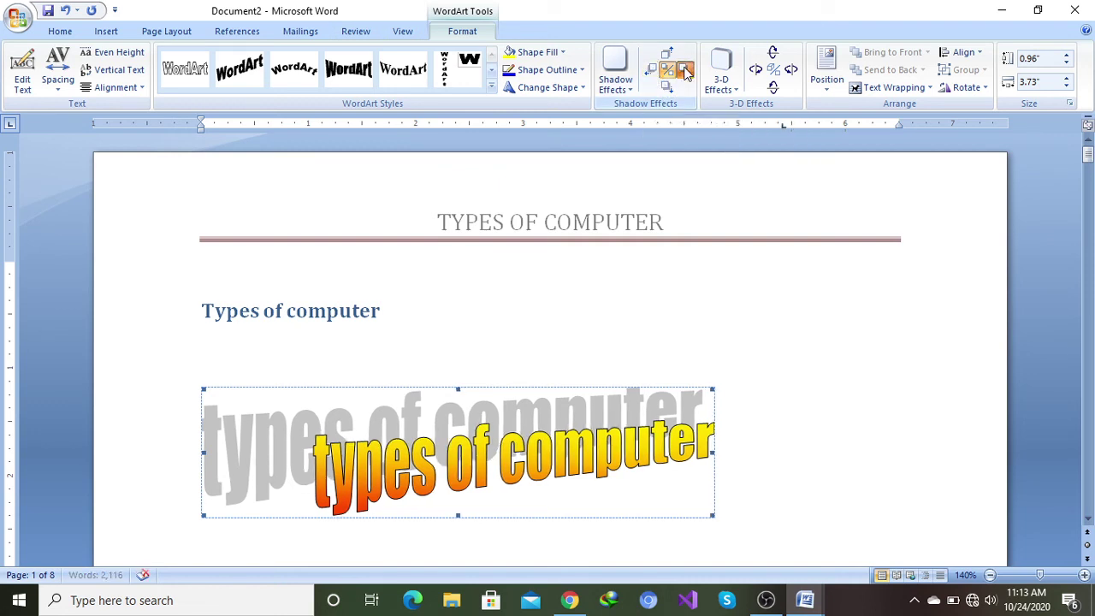
click(684, 73)
click(684, 73)
click(684, 73)
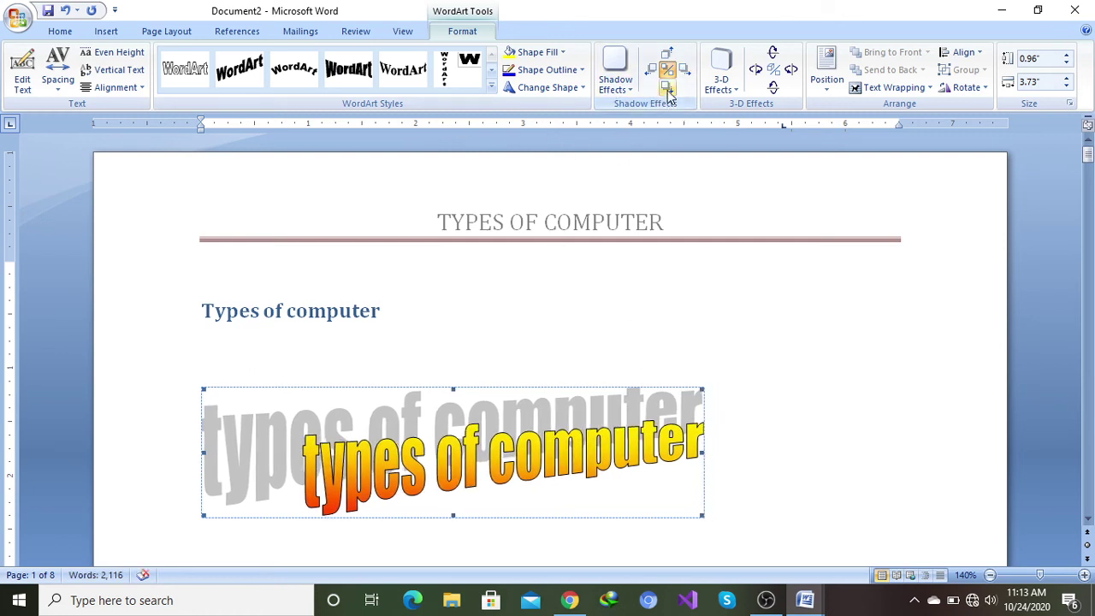
Step: Nudge the WordArt's shadow down and back up several times
click(667, 88)
click(667, 88)
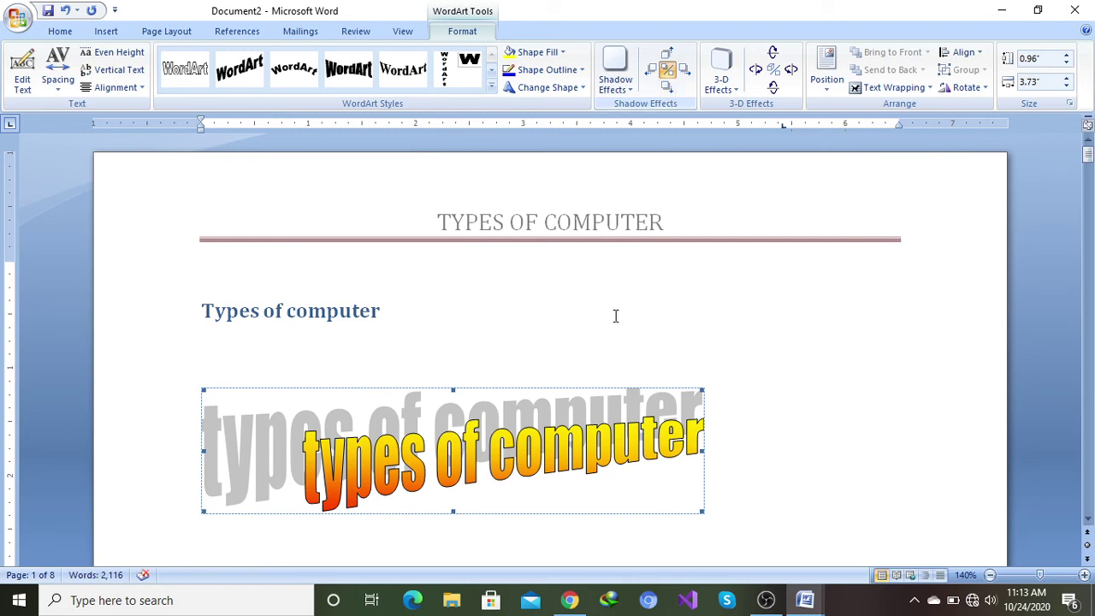
click(667, 53)
click(667, 53)
click(668, 53)
click(667, 53)
click(668, 53)
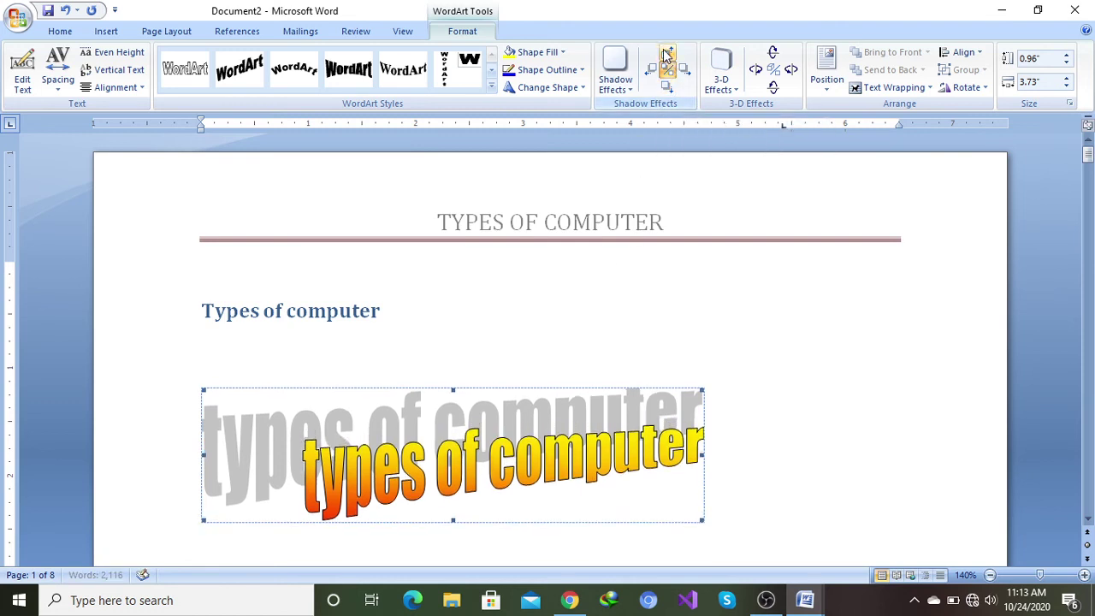
Step: Tilt the WordArt's 3-D effect several times to the left and a little back to the right
click(756, 71)
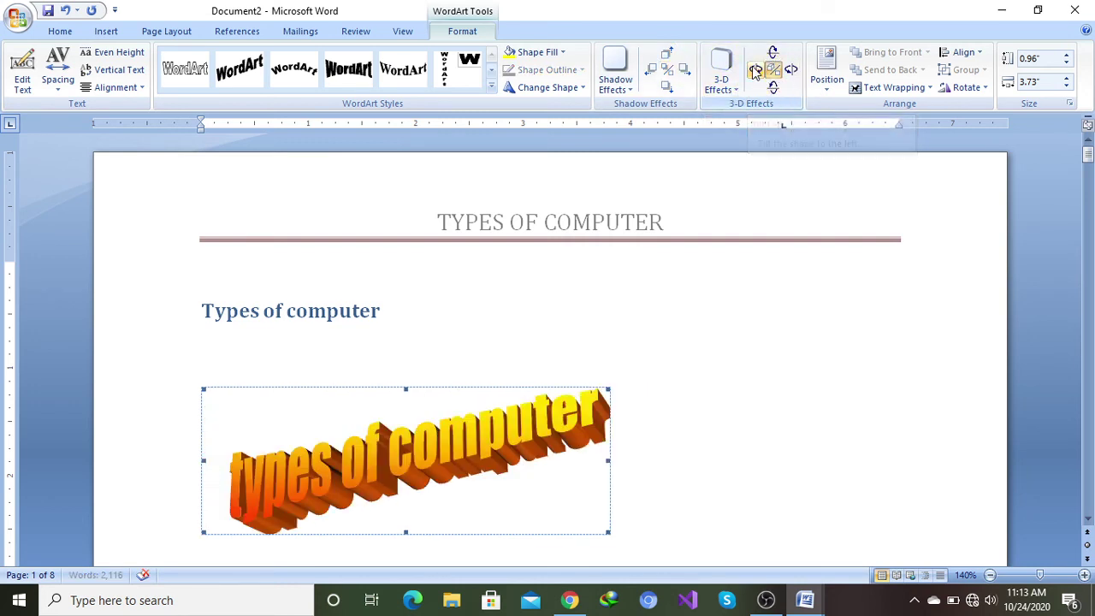
click(755, 71)
click(755, 71)
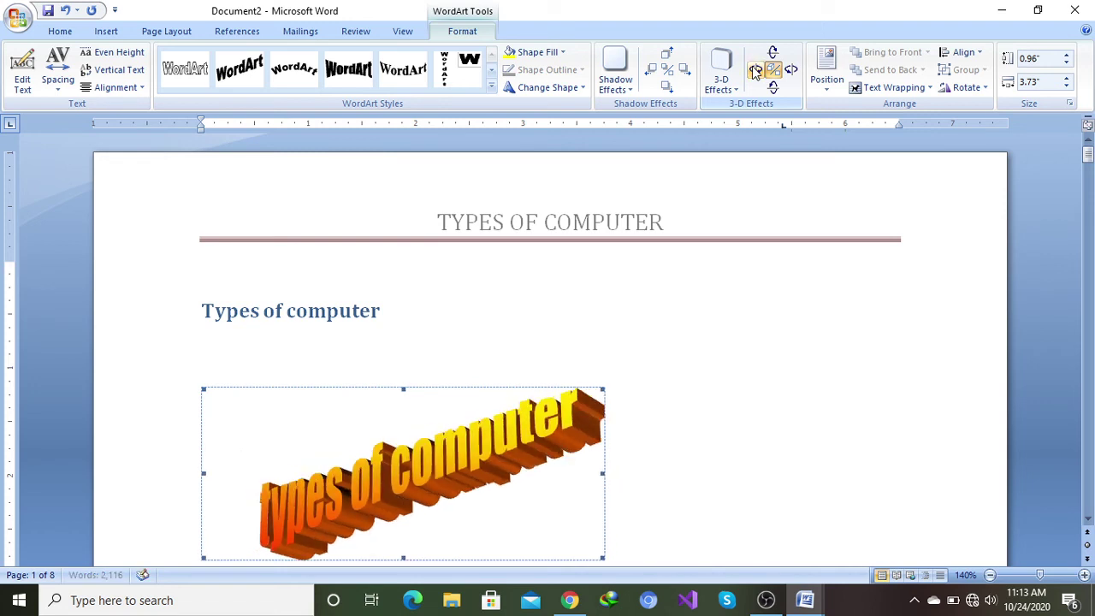
click(756, 71)
click(792, 70)
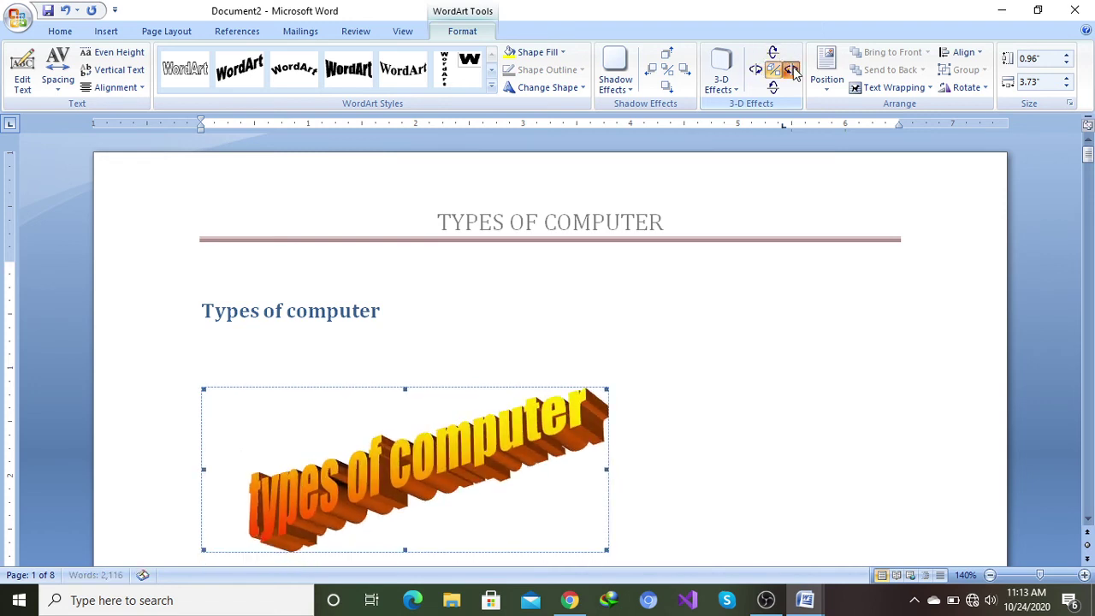
click(792, 70)
Step: Tilt the WordArt's 3-D effect up and down several times
click(772, 53)
click(773, 54)
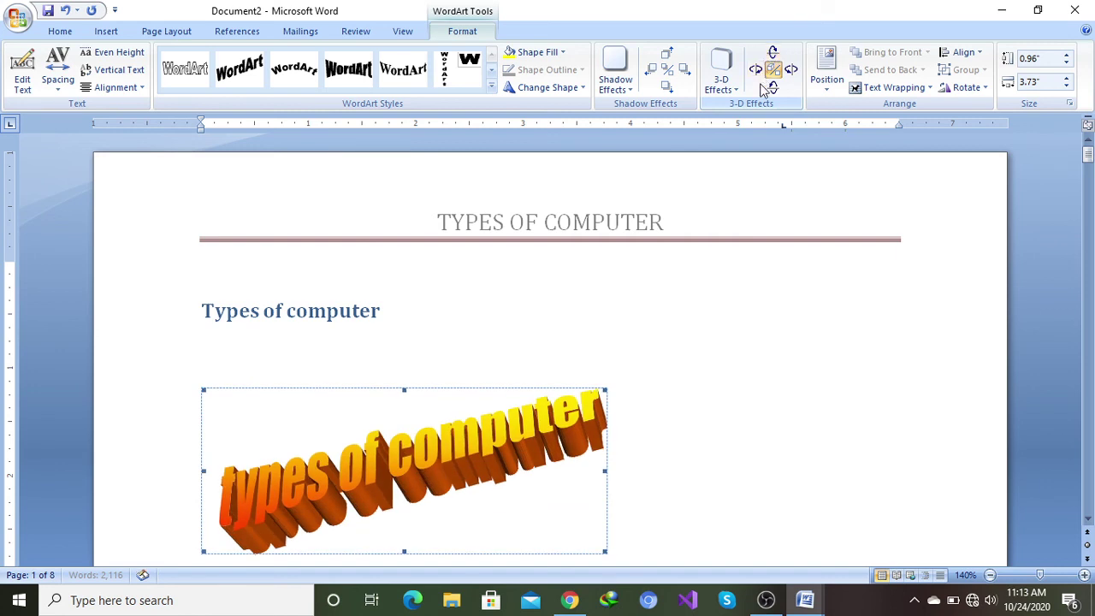
click(774, 88)
click(775, 88)
click(775, 89)
click(775, 88)
click(775, 88)
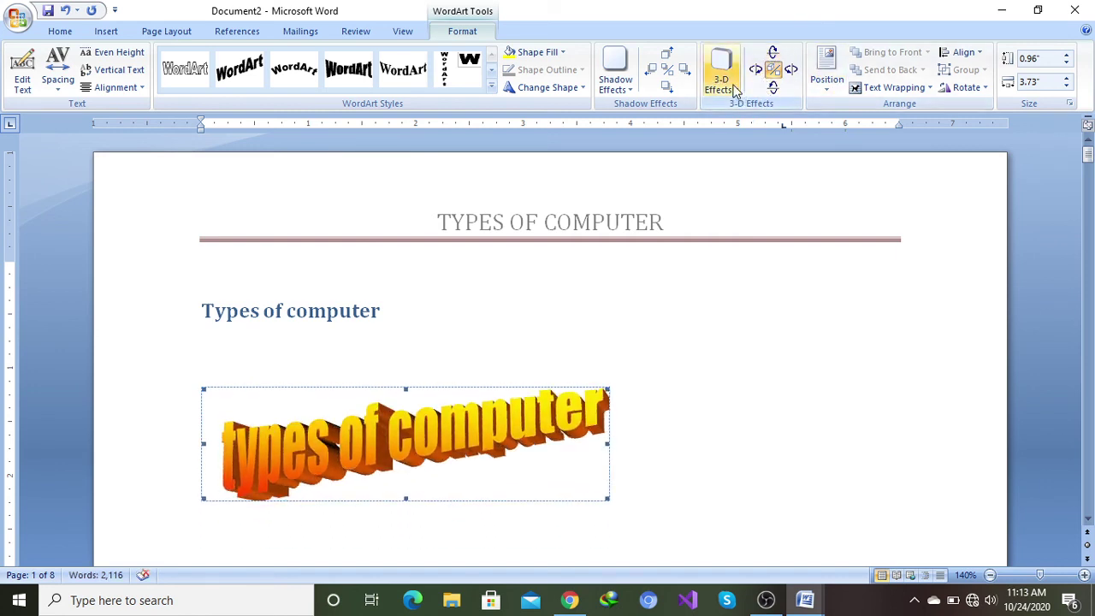
Step: Apply the last 3-D effect of the Perspective group to the WordArt and view the whole extrusion
click(732, 86)
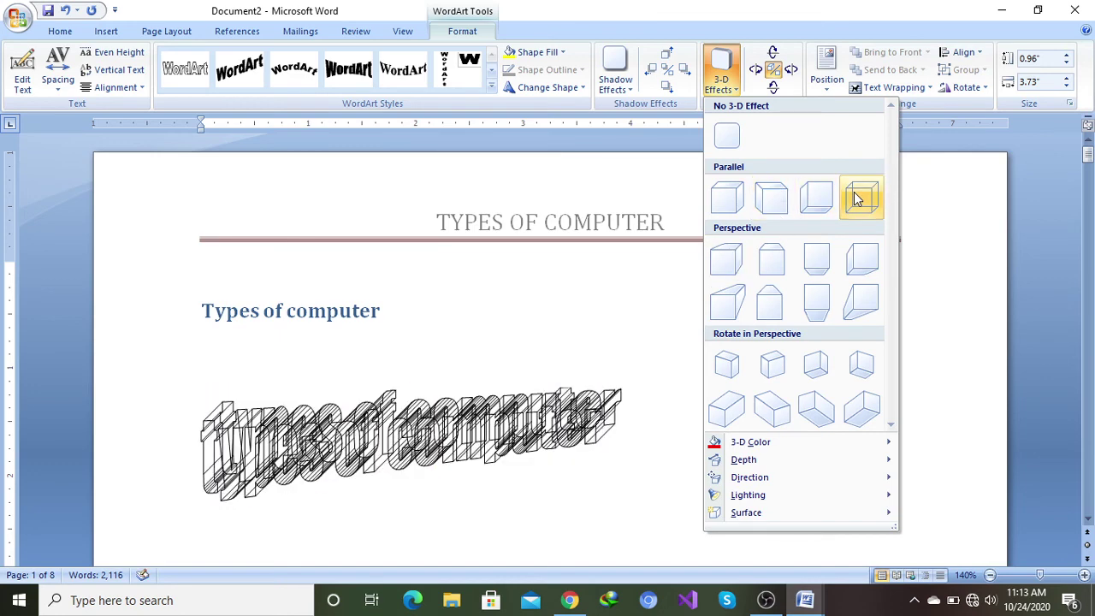
click(851, 303)
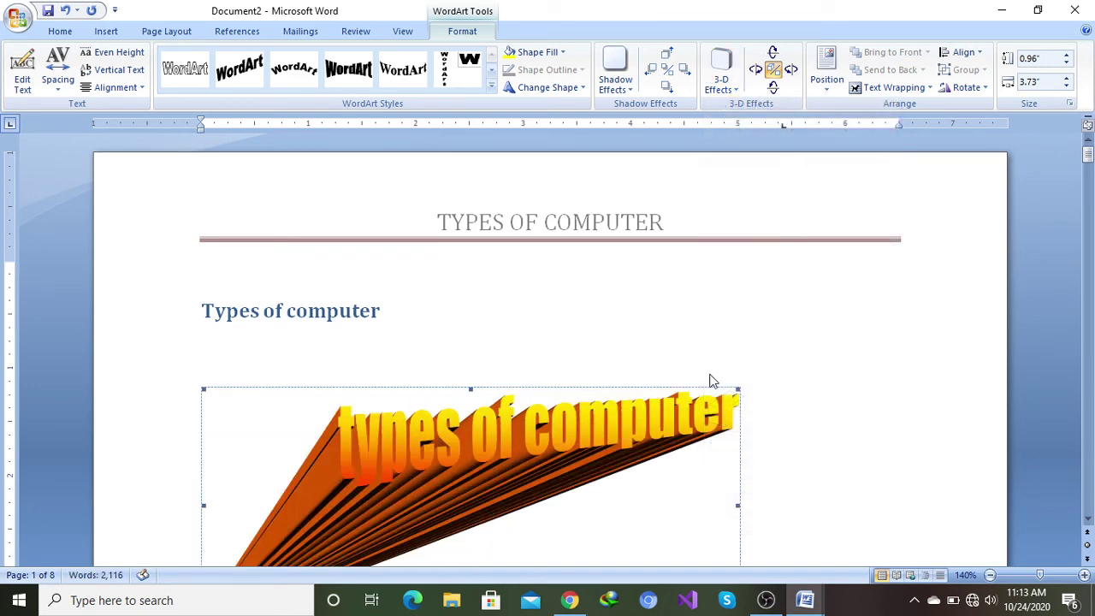
scroll(723, 324, down, 2)
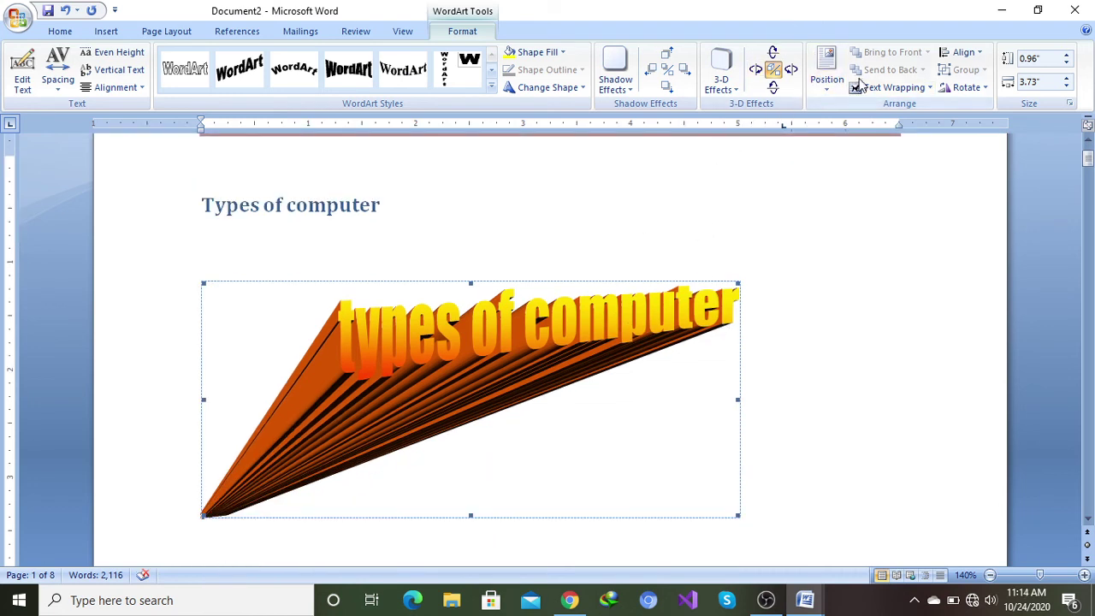
Step: View the insertion options for objects and equations while the WordArt is selected
click(103, 33)
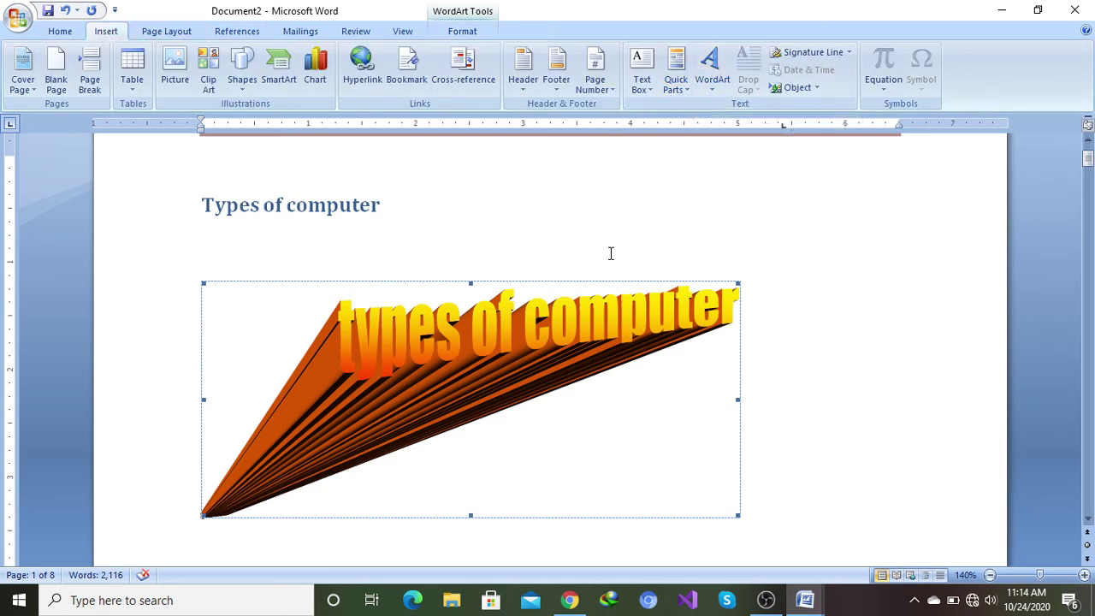
click(816, 88)
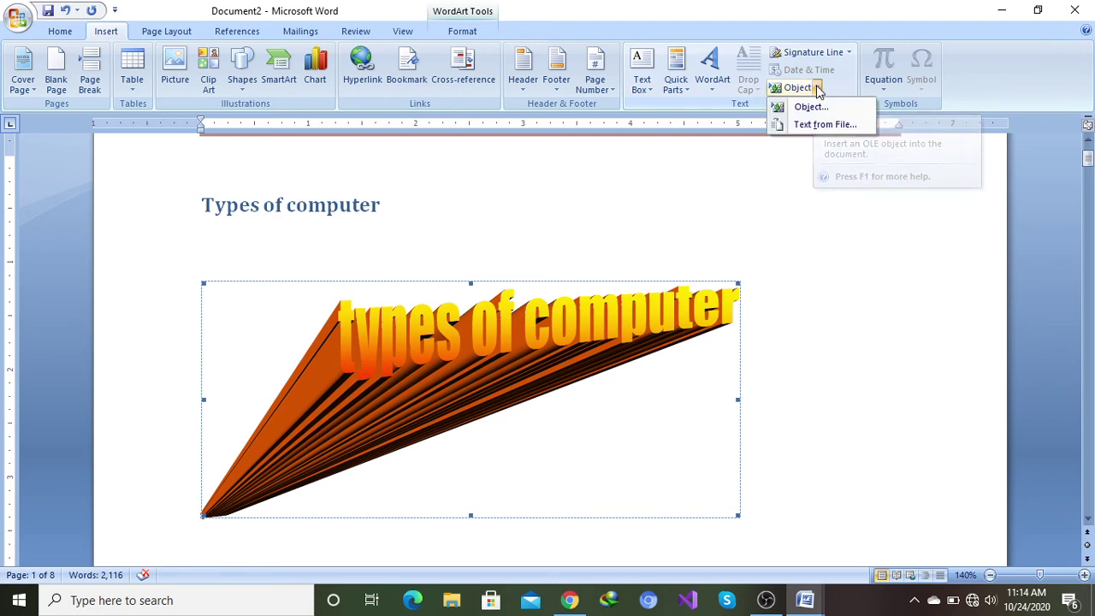
click(793, 180)
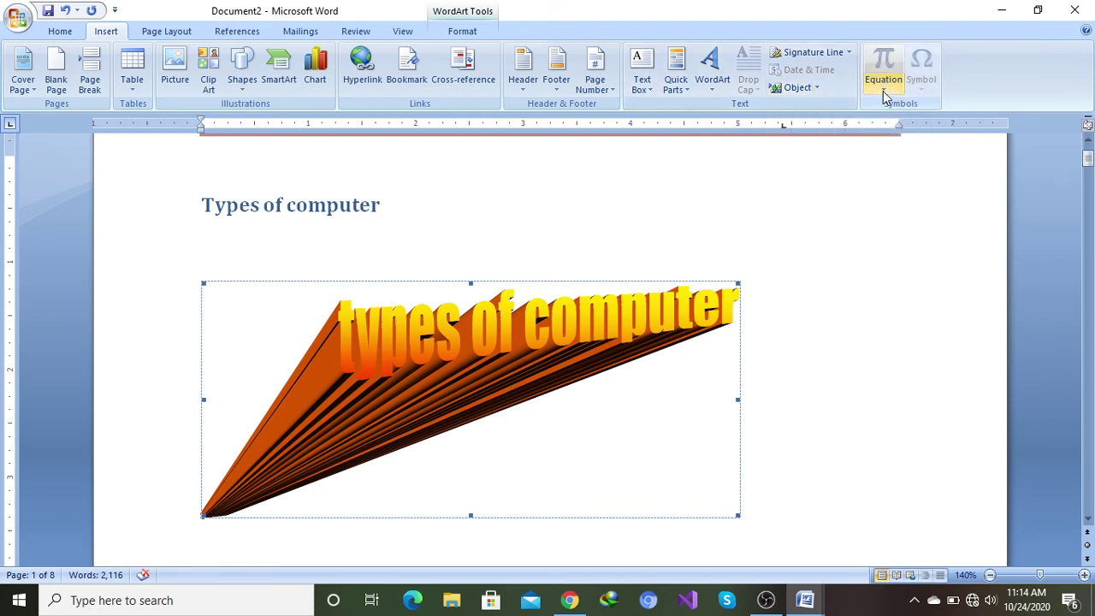
click(884, 94)
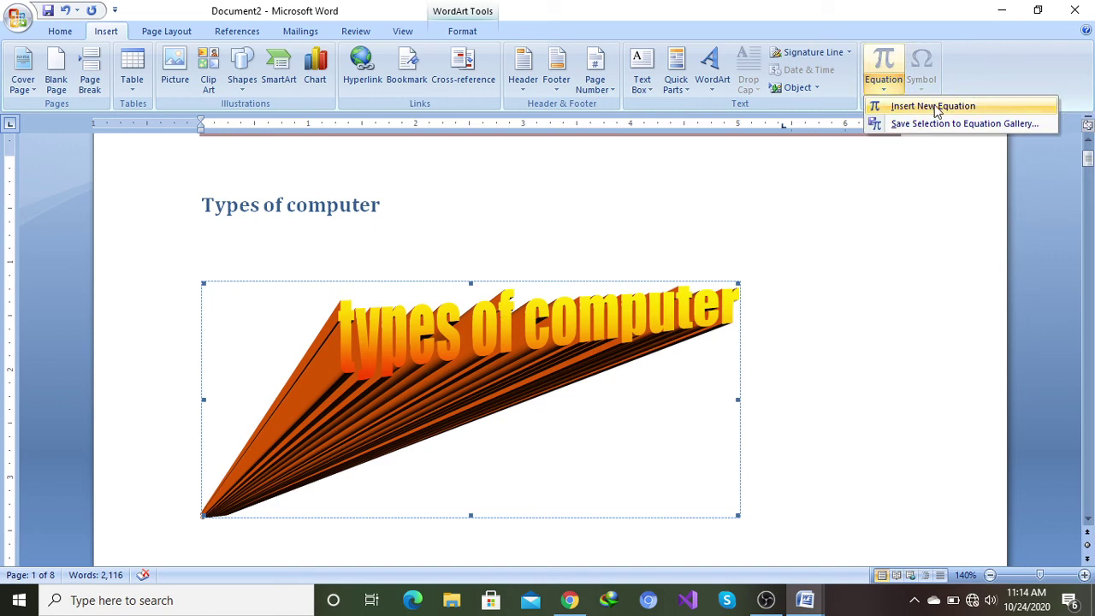
click(878, 259)
Step: Insert the built-in Area of Circle equation after "with your current document look." in the last such paragraph on page 4
click(626, 200)
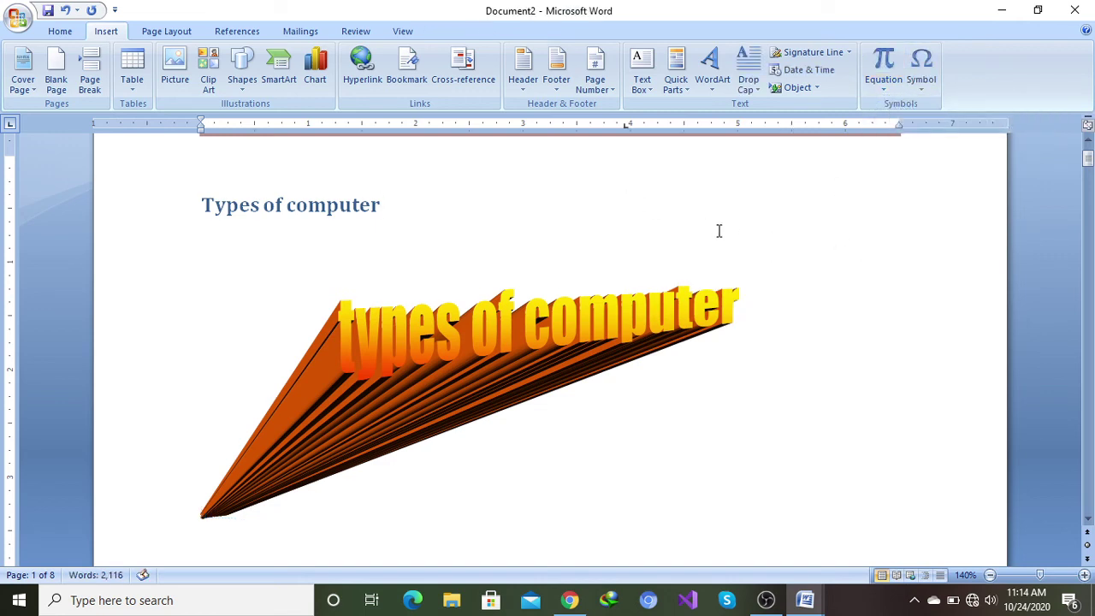
scroll(758, 213, down, 3)
scroll(762, 214, down, 20)
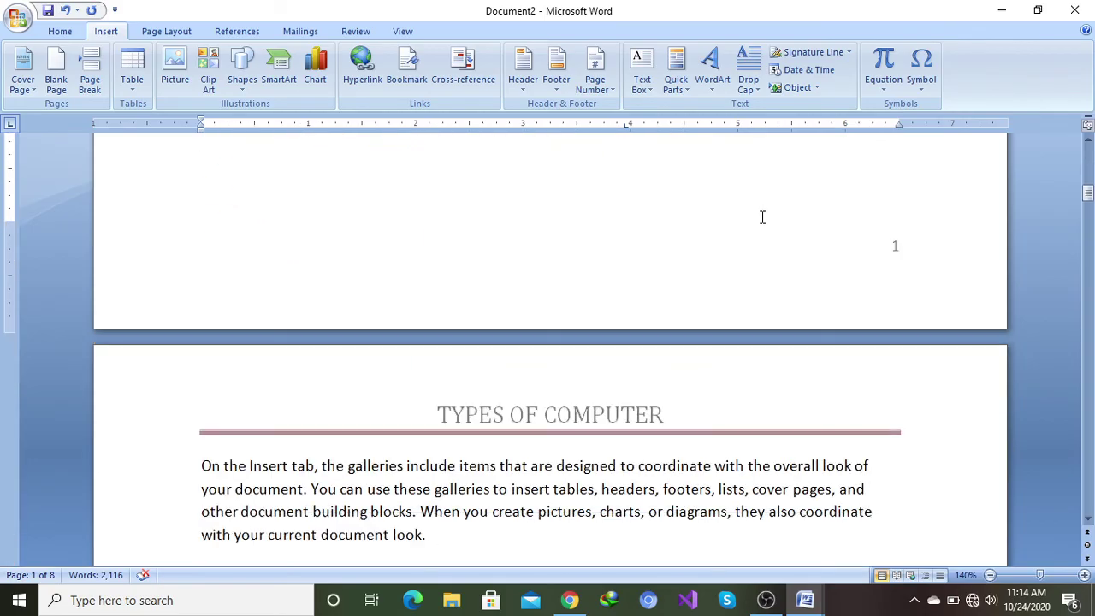
scroll(762, 214, down, 20)
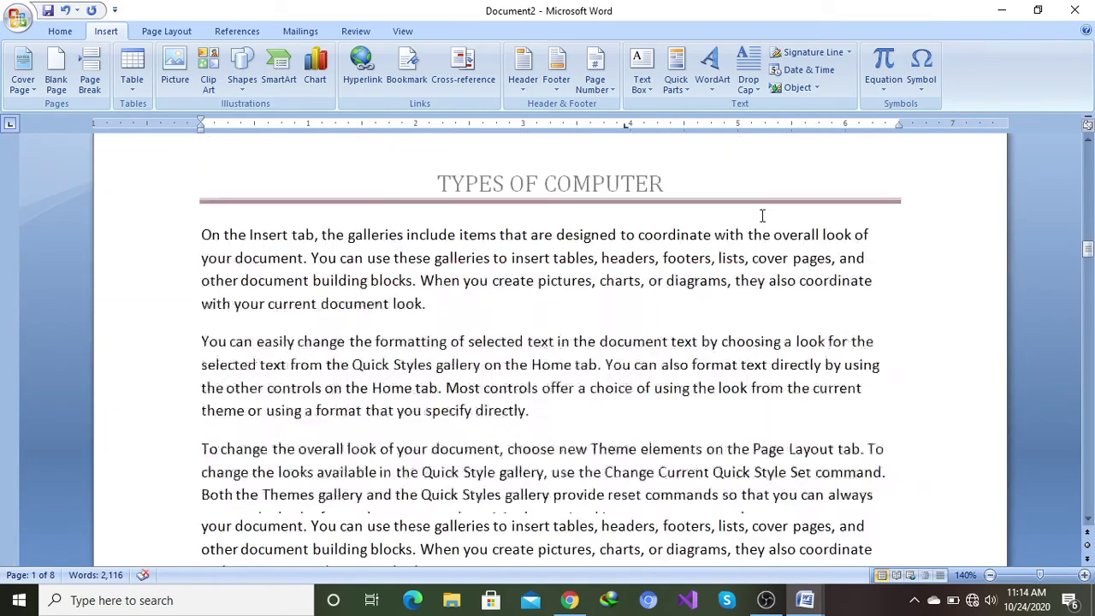
scroll(762, 218, down, 20)
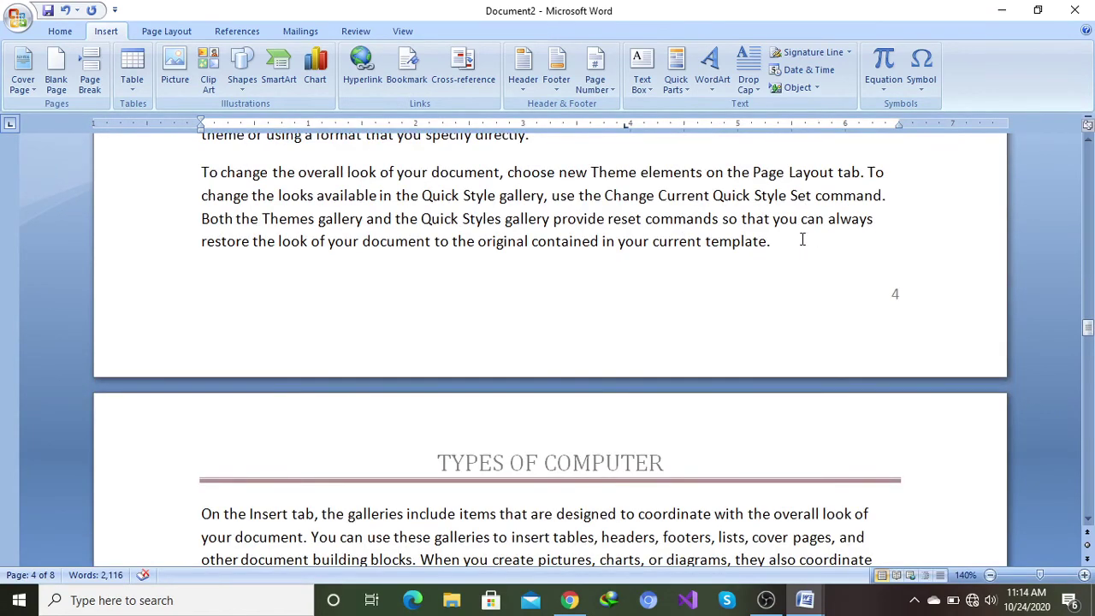
scroll(650, 183, up, 3)
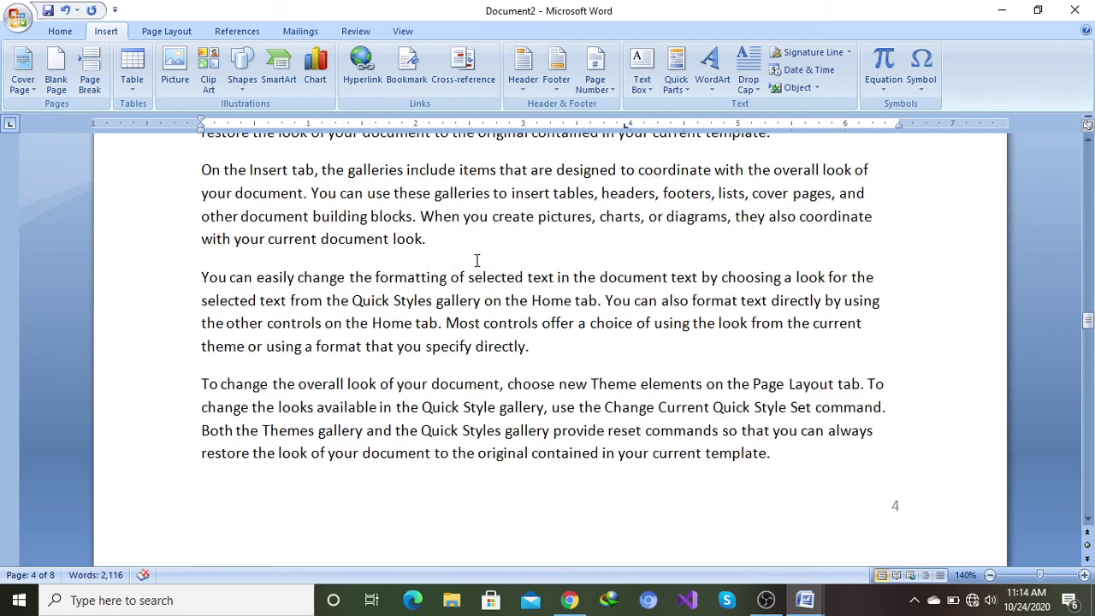
click(436, 239)
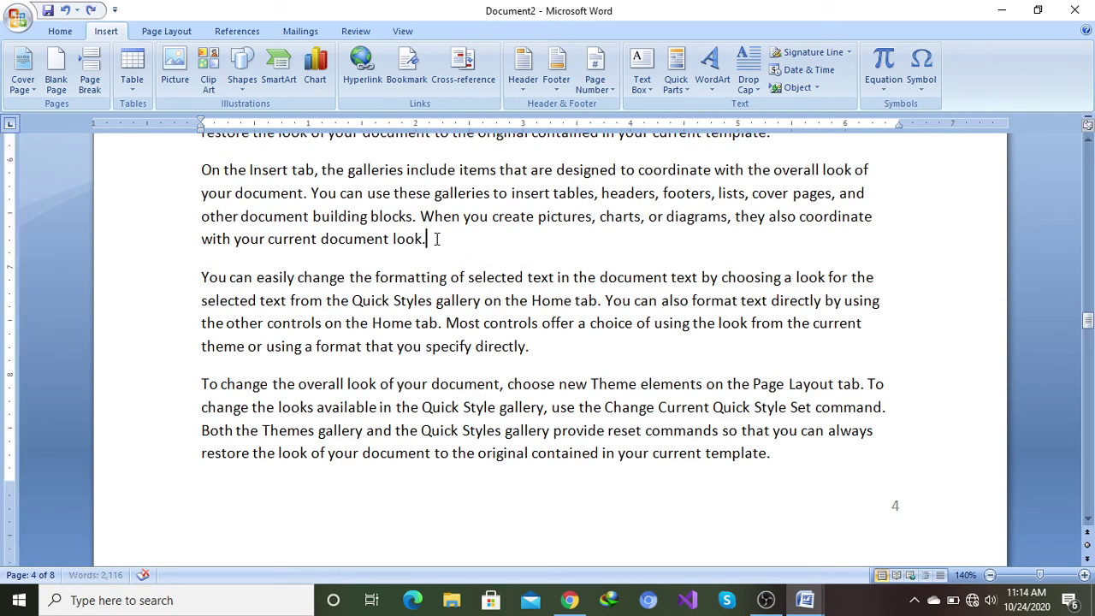
click(885, 92)
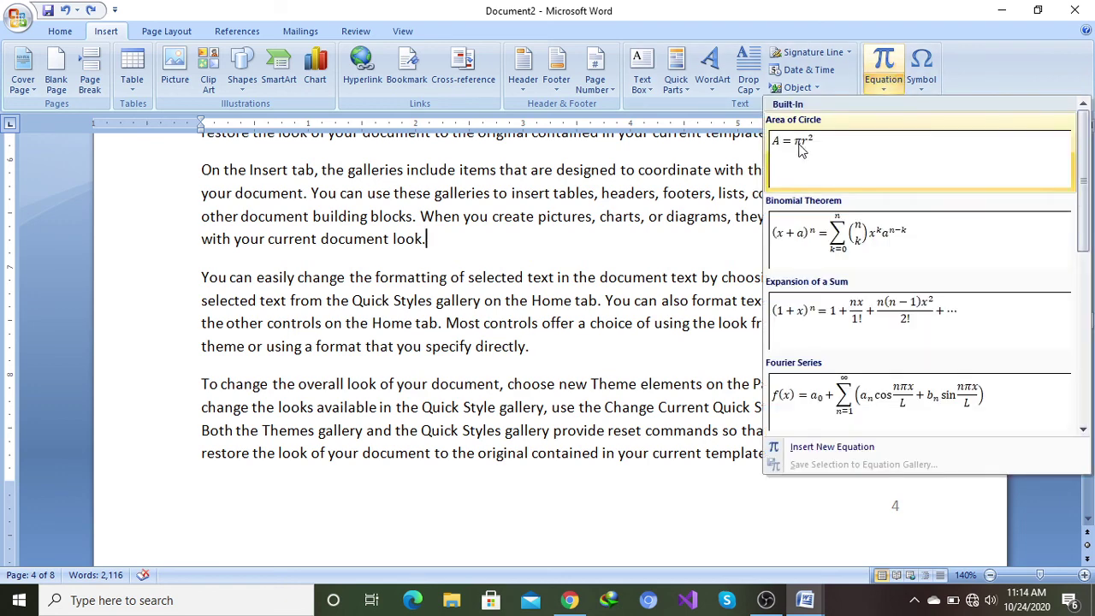
click(804, 147)
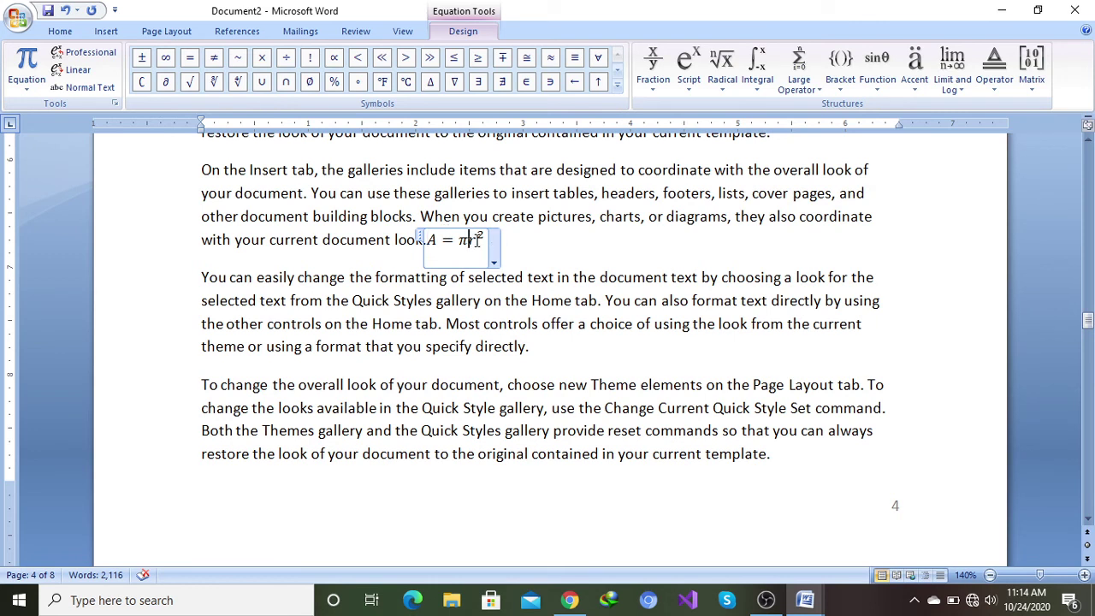
Step: Replace the r in the circle area equation with x and leave the equation
click(477, 241)
key(BackSpace)
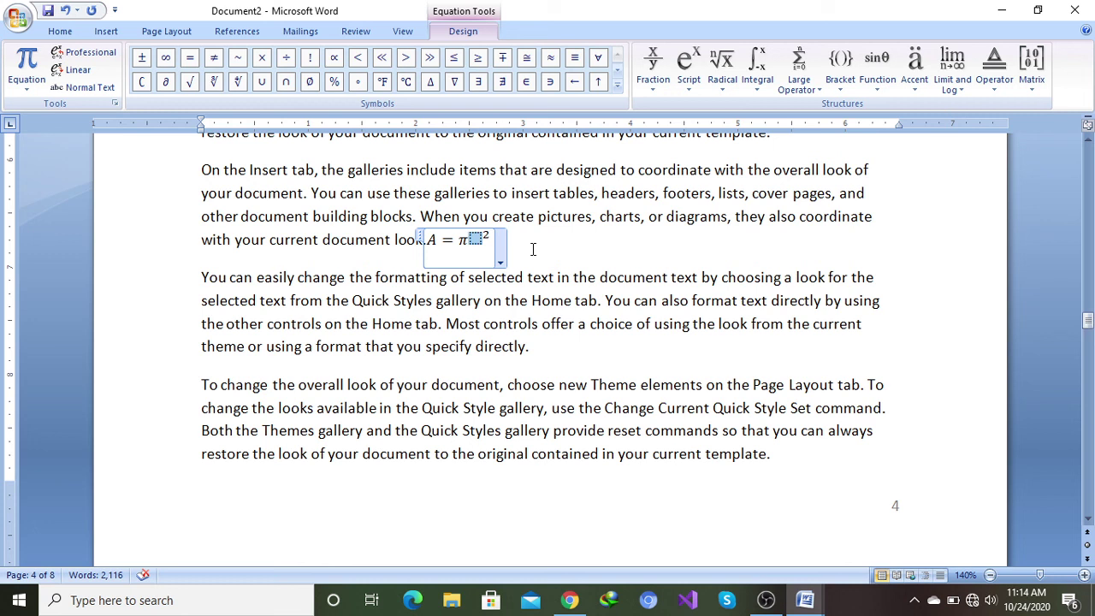
text(x)
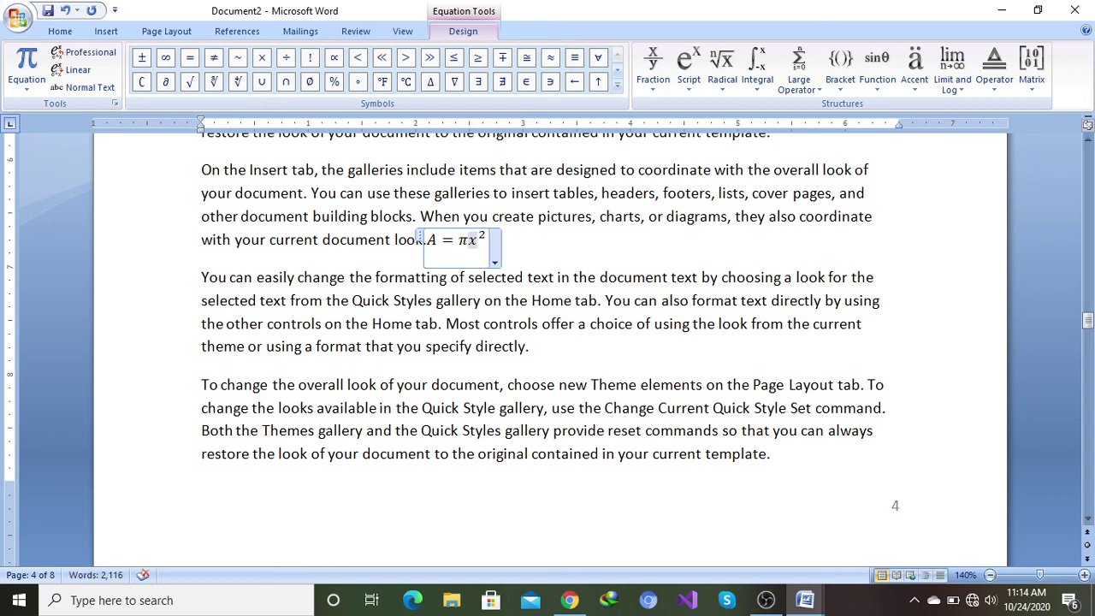
text(w)
key(BackSpace)
click(525, 238)
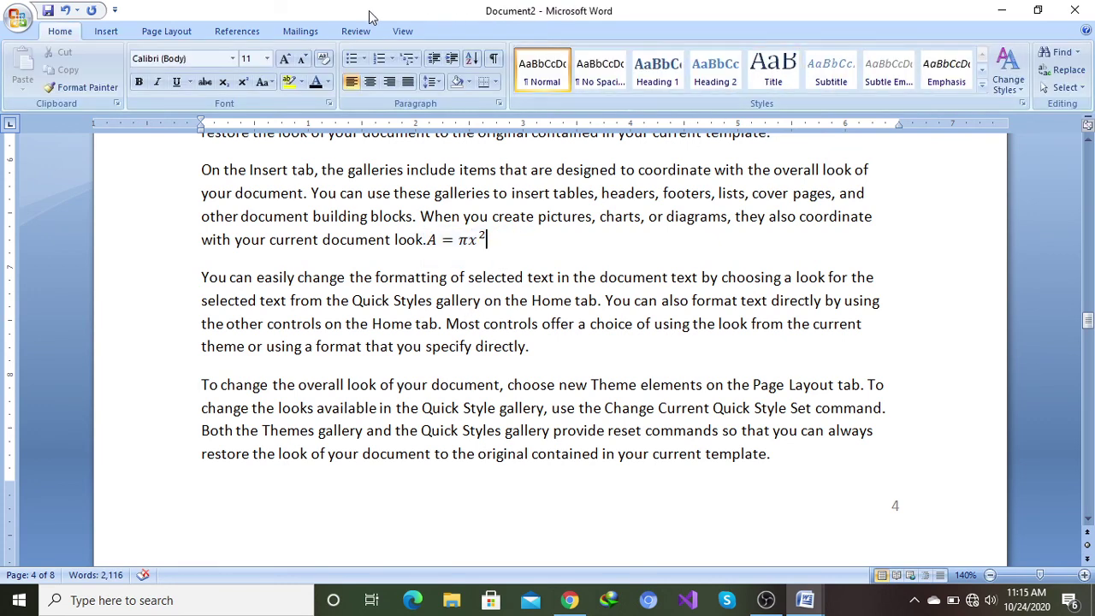
Step: Look through the built-in equations down to Trig Identity 2 and back without inserting one
click(106, 31)
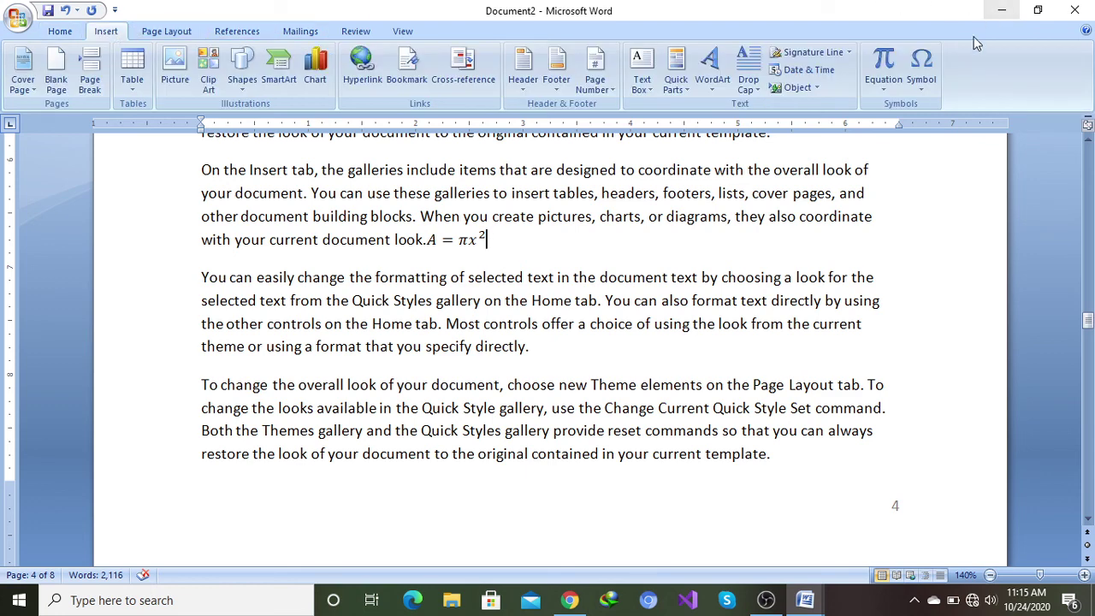
click(886, 87)
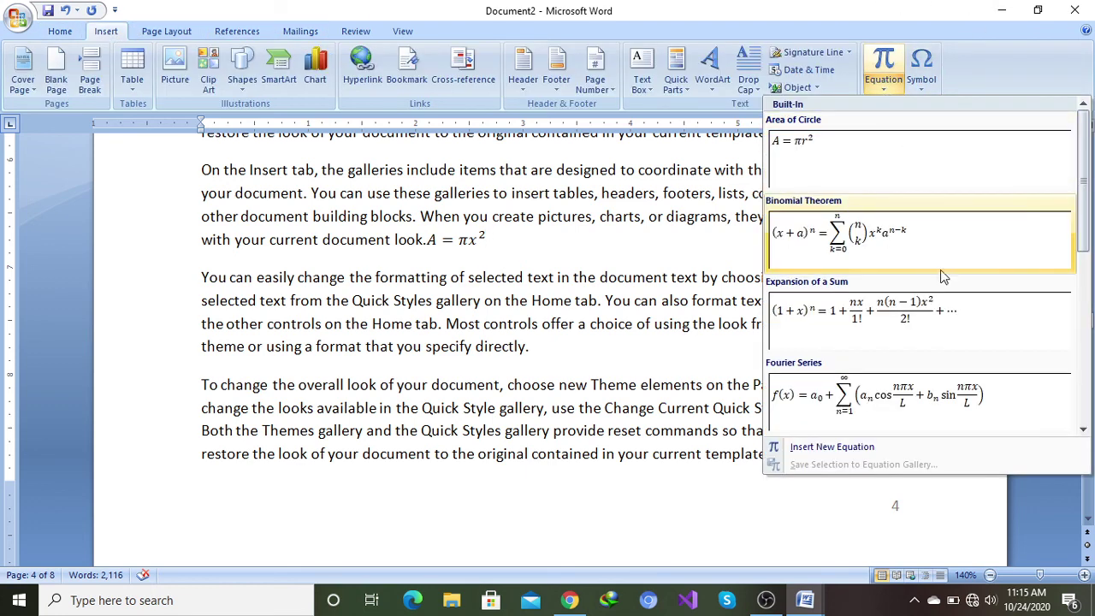
scroll(907, 308, down, 5)
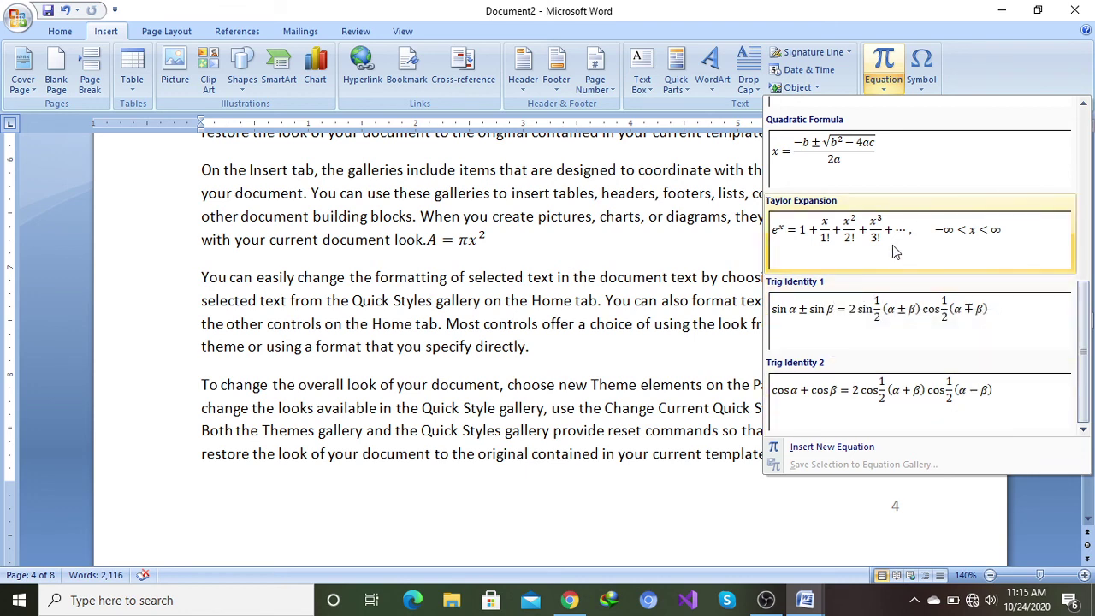
scroll(890, 243, up, 5)
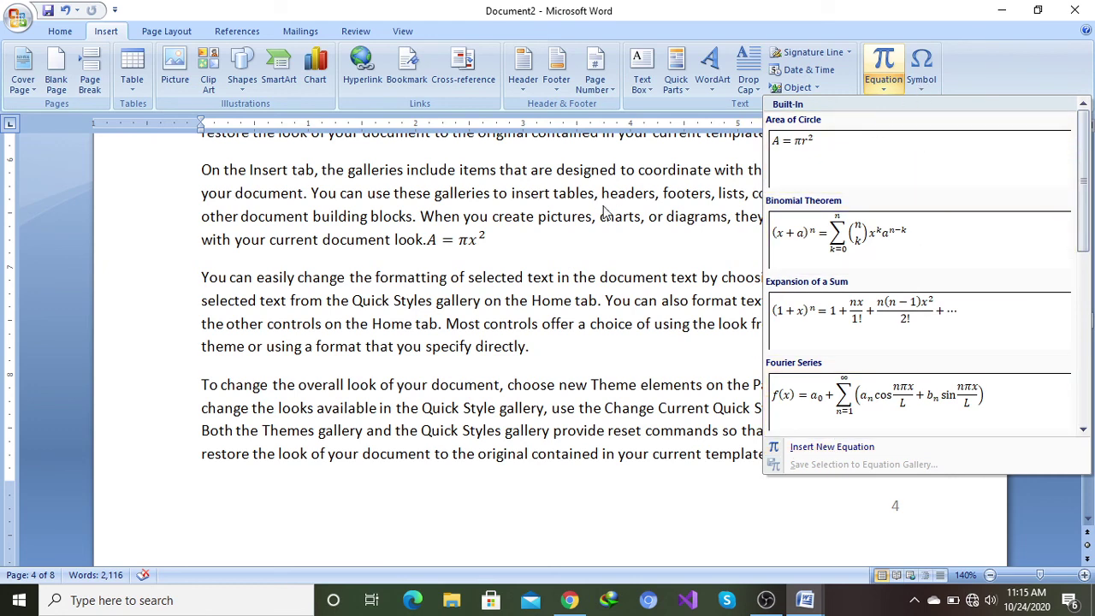
click(511, 364)
Step: Insert the yen sign and the β symbol after "specify directly." in the paragraph below the equation
click(538, 345)
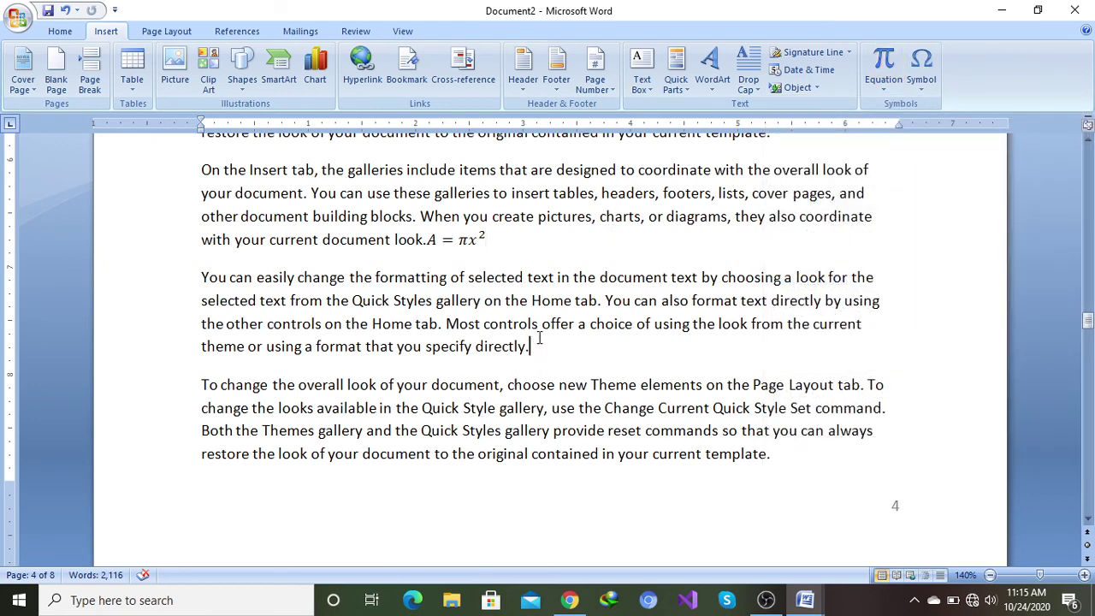
click(919, 86)
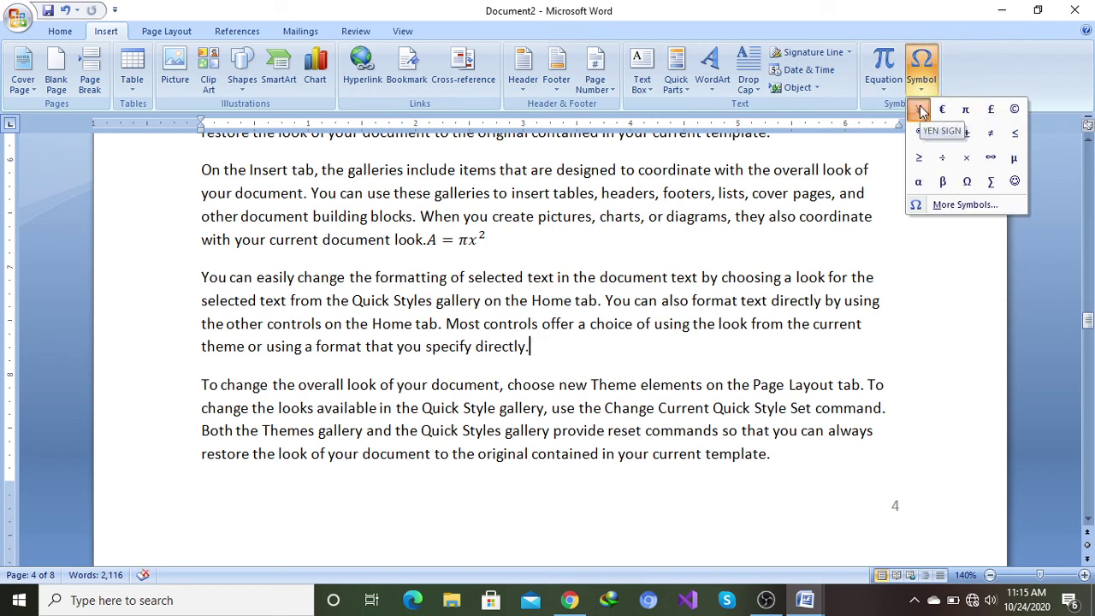
click(918, 110)
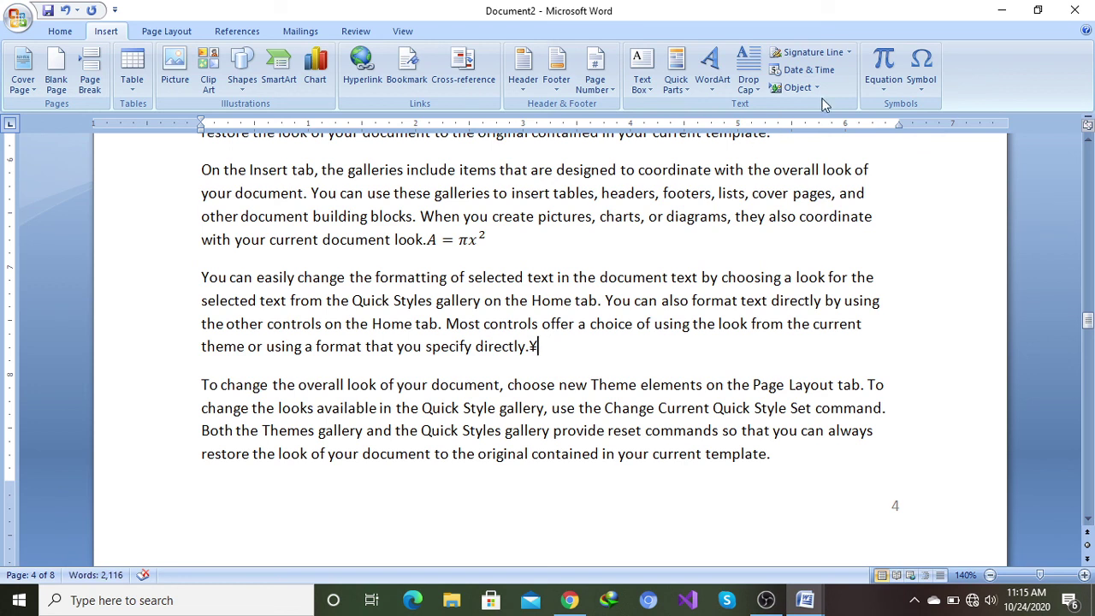
click(923, 87)
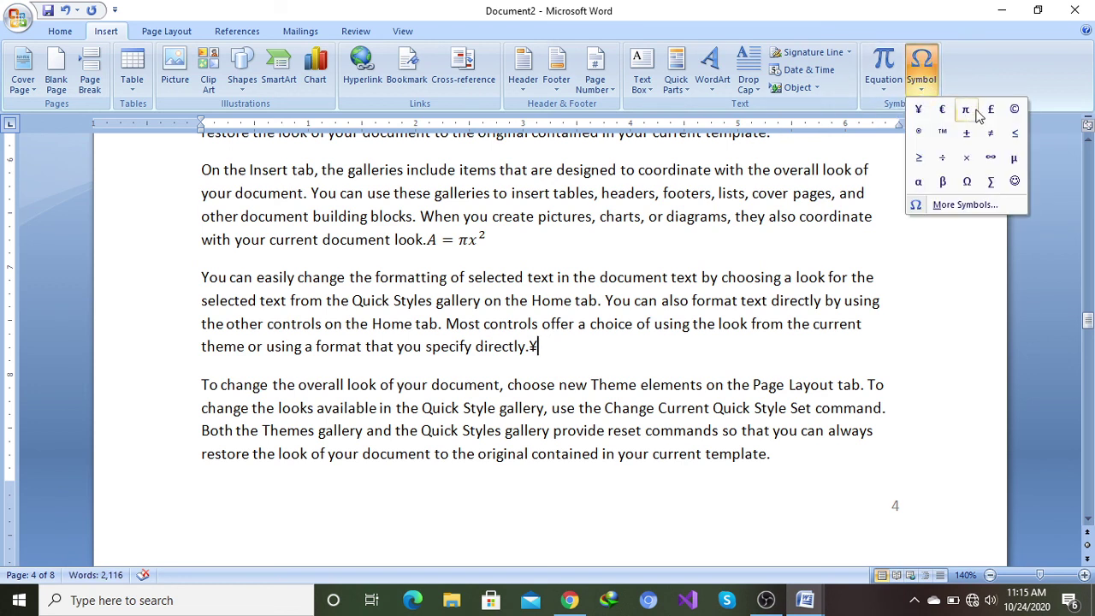
click(944, 183)
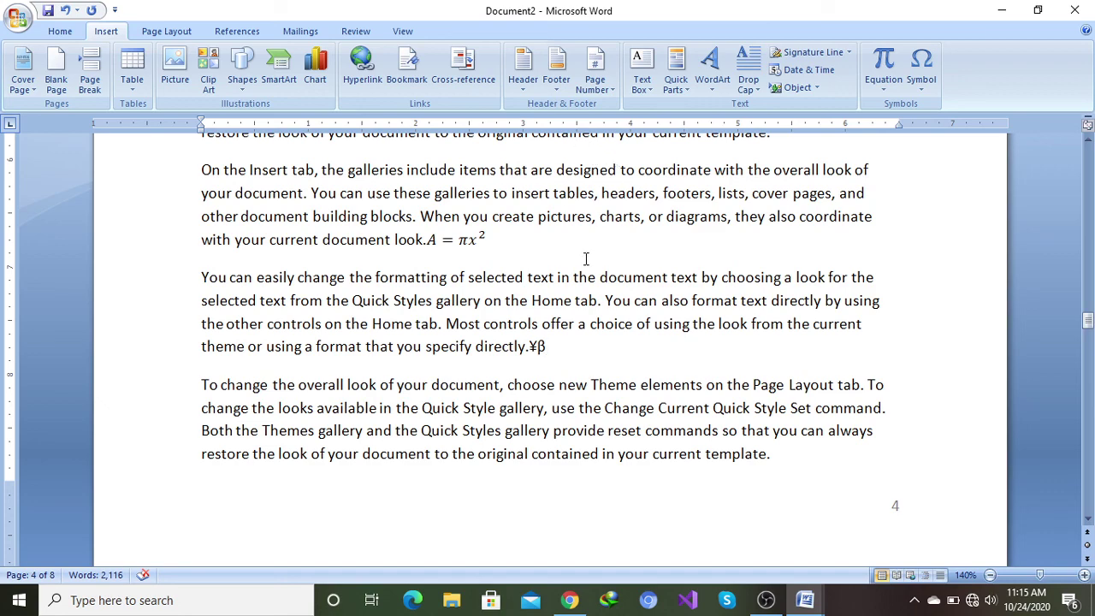
scroll(586, 258, up, 5)
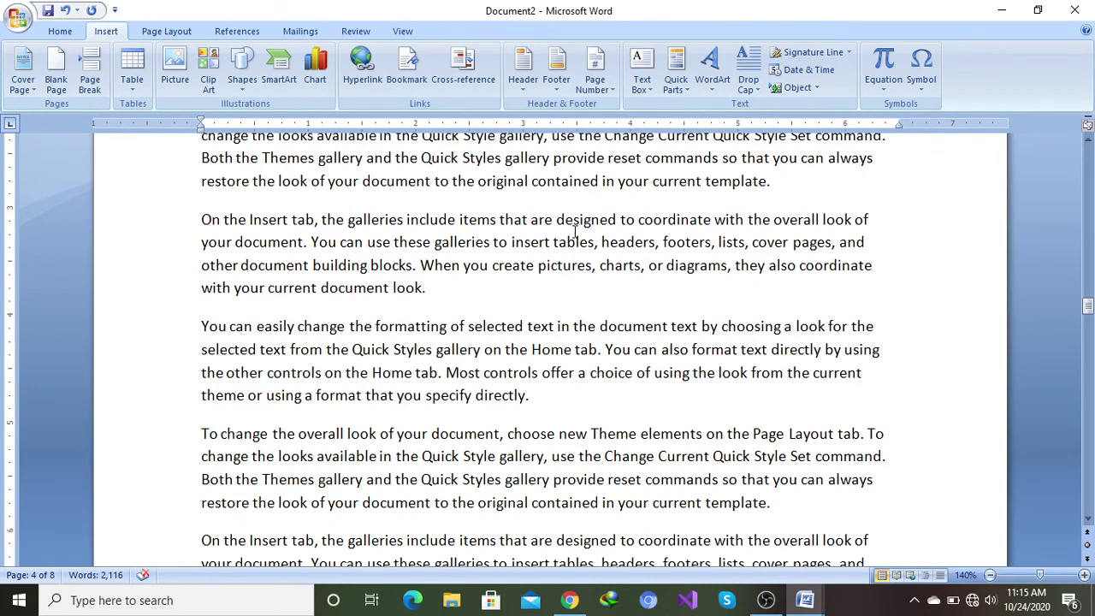
scroll(576, 230, up, 3)
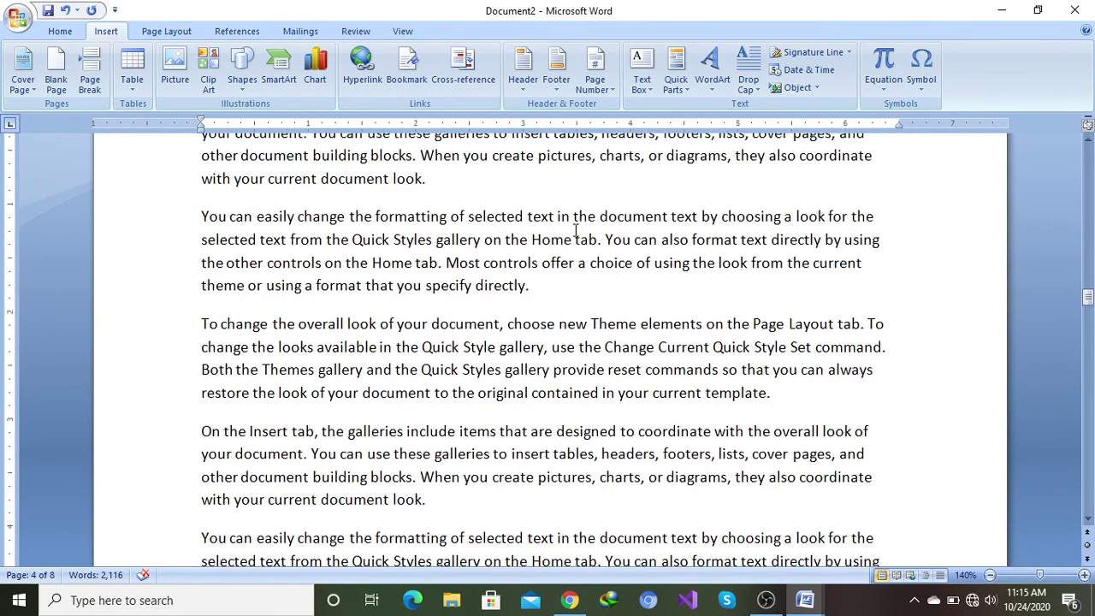
scroll(577, 230, up, 2)
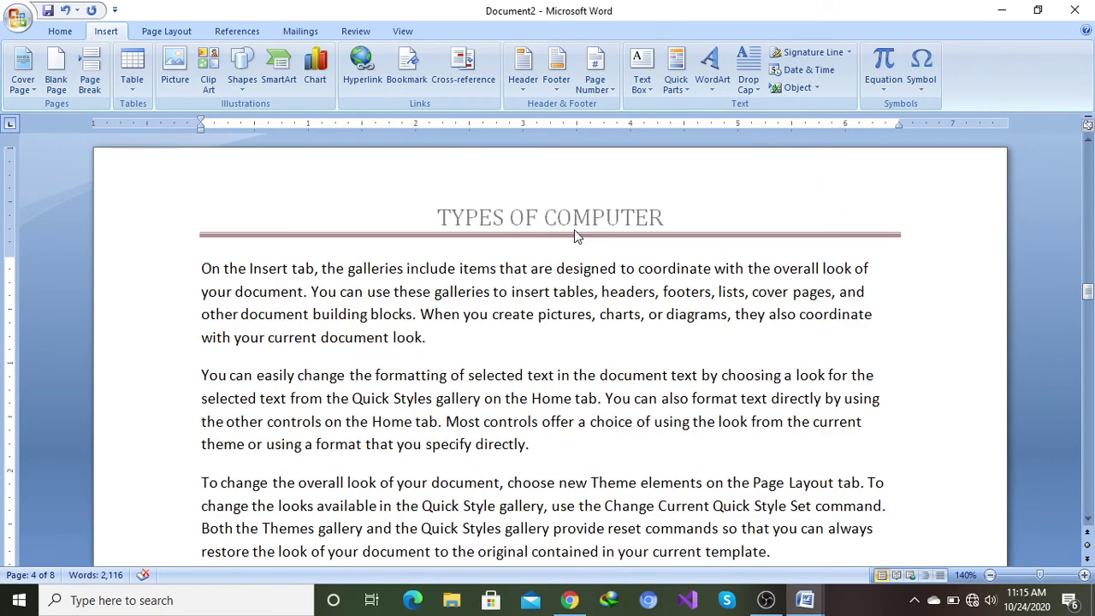
scroll(573, 229, up, 2)
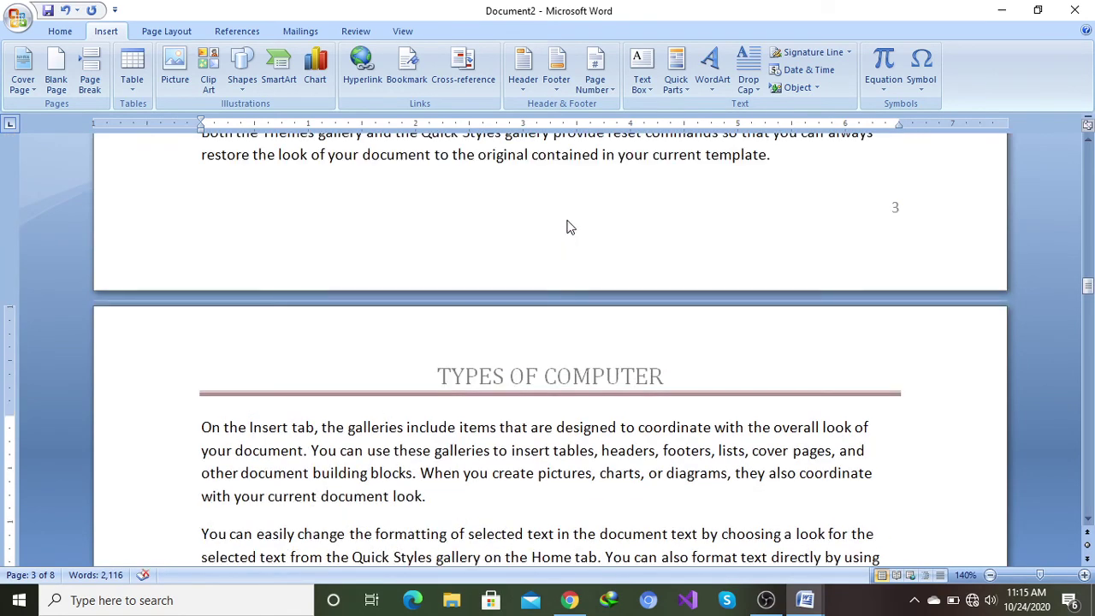
scroll(568, 226, up, 3)
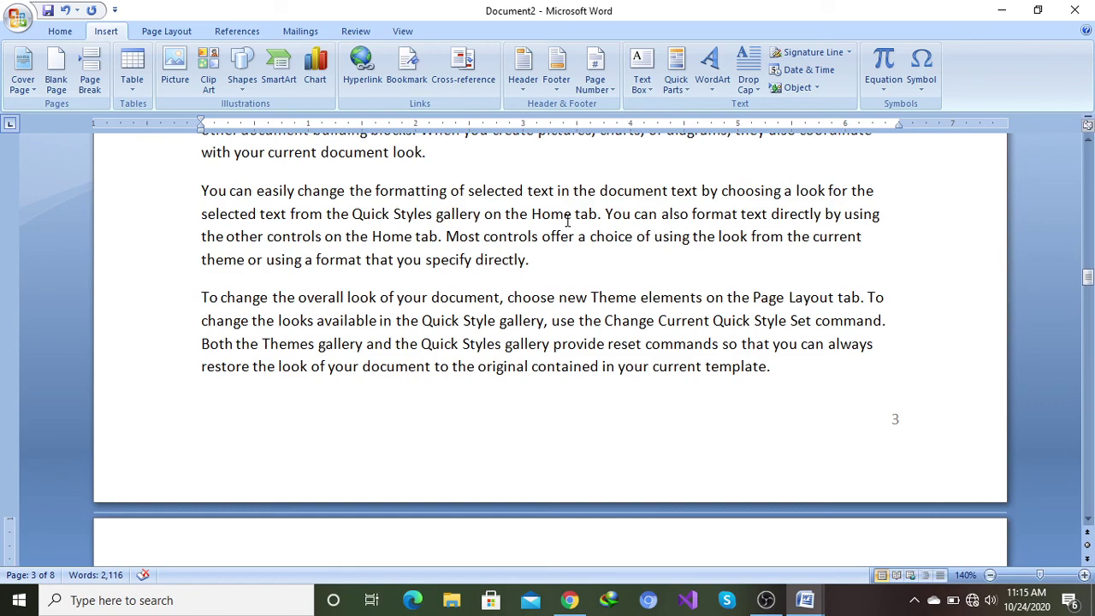
scroll(567, 223, up, 3)
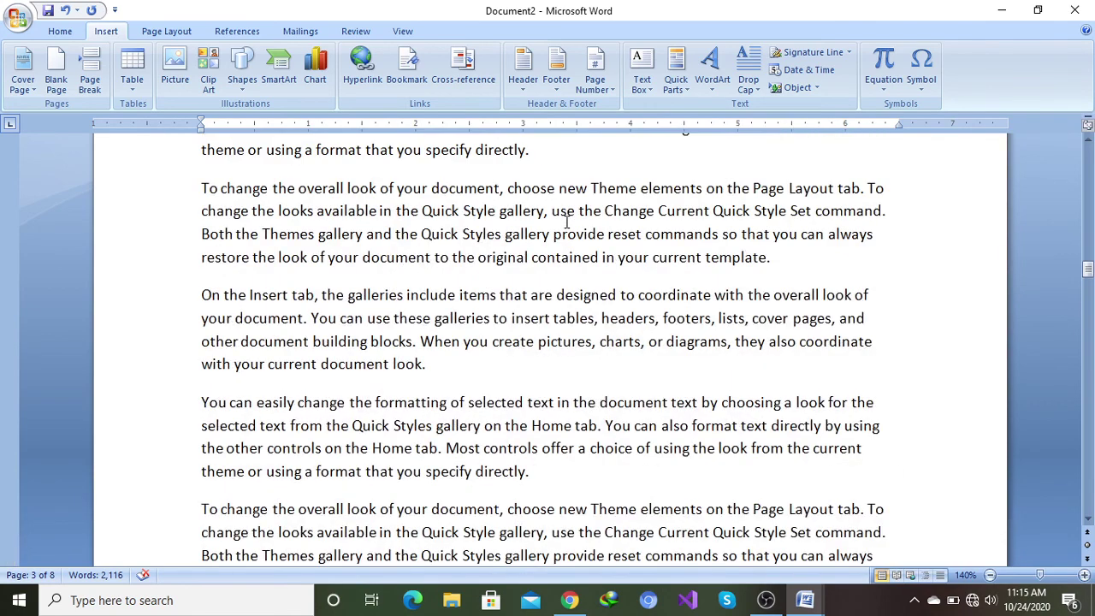
scroll(567, 223, down, 3)
scroll(566, 222, up, 1)
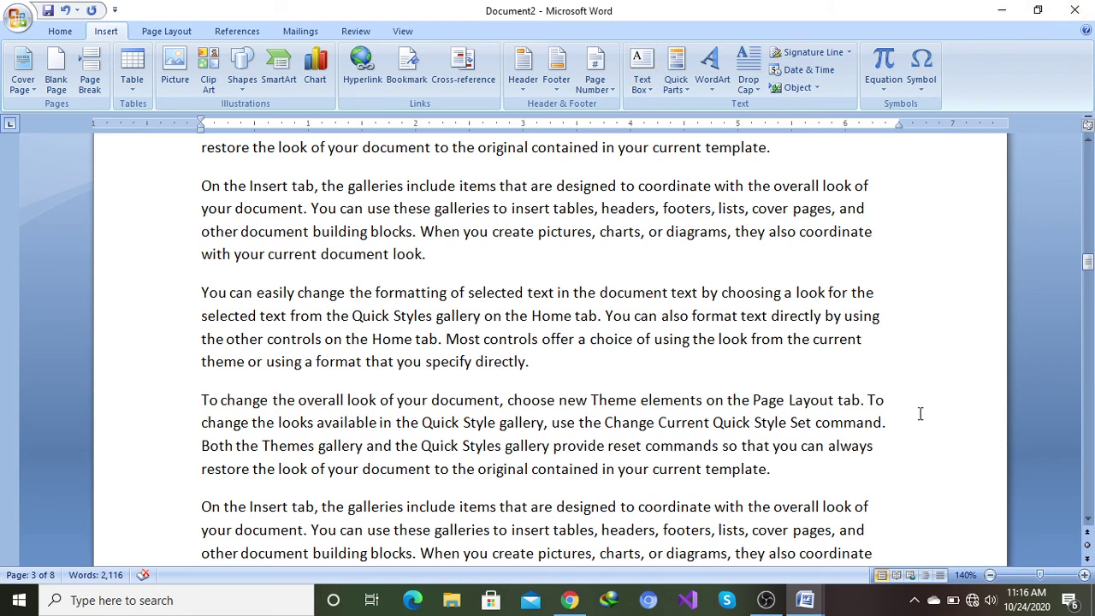
click(767, 601)
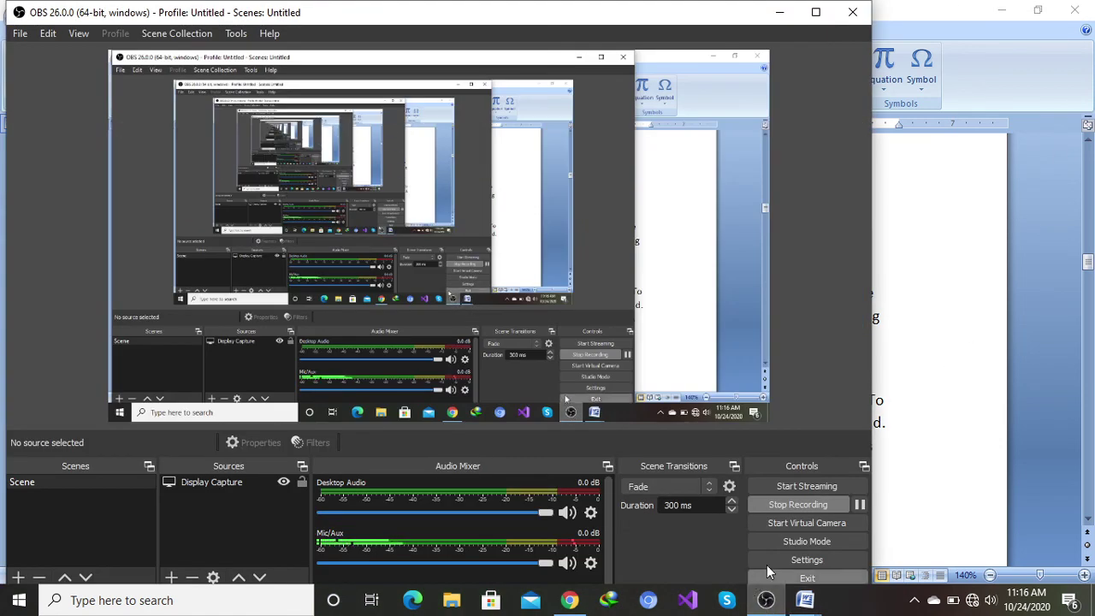